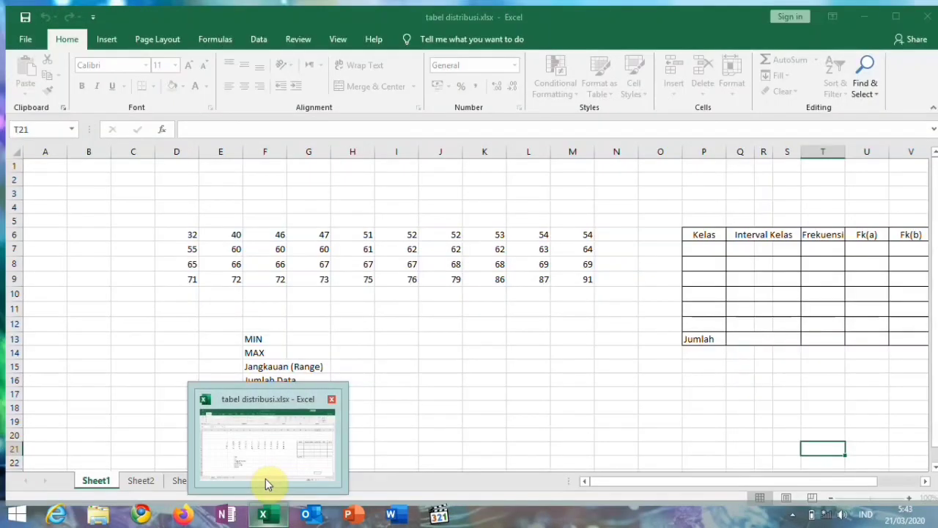
Switch to the tabel distribusi.xlsx workbook in Excel and calculate the data set's minimum in H13 with =MIN(D6:M9).
left_click(265, 479)
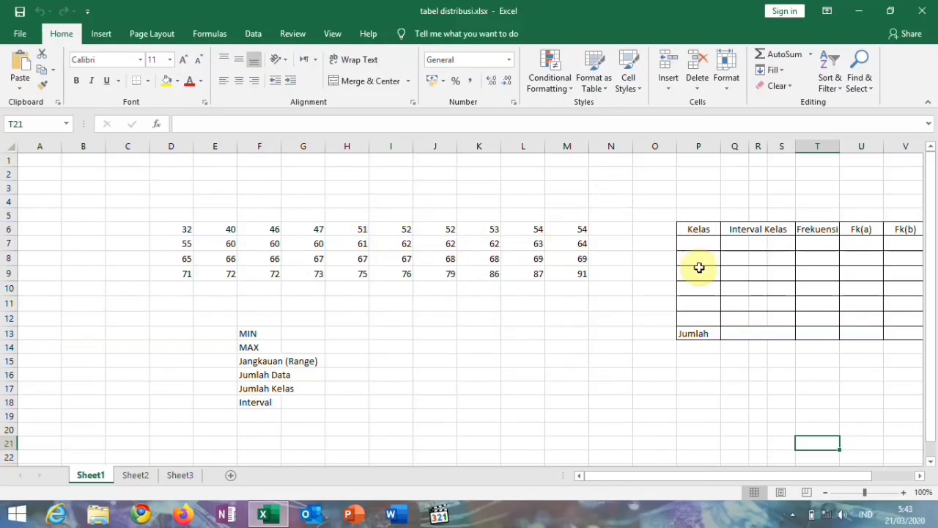
left_click_drag(734, 480, 843, 483)
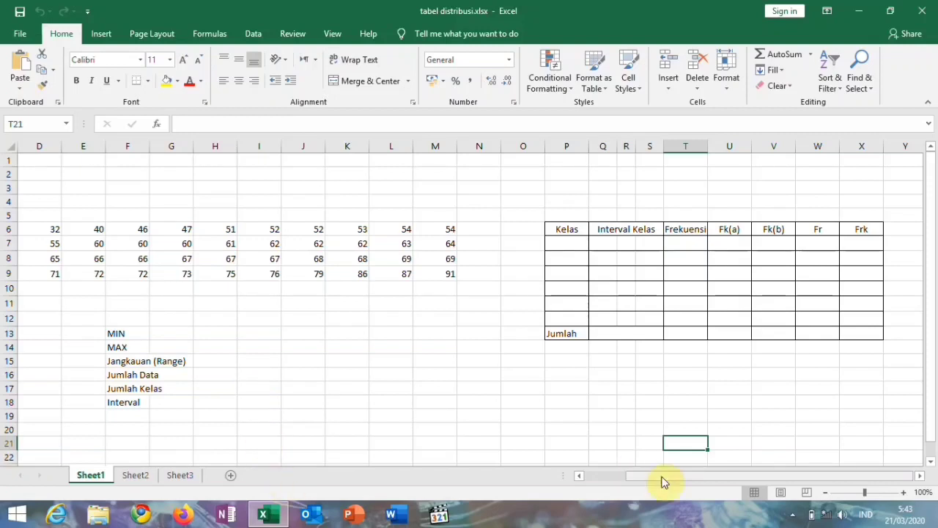
left_click_drag(663, 480, 593, 483)
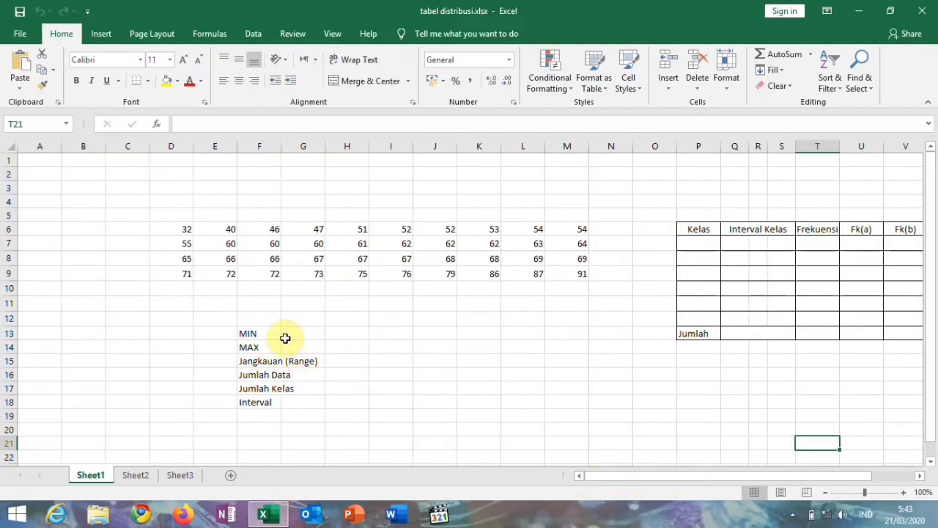
left_click(342, 333)
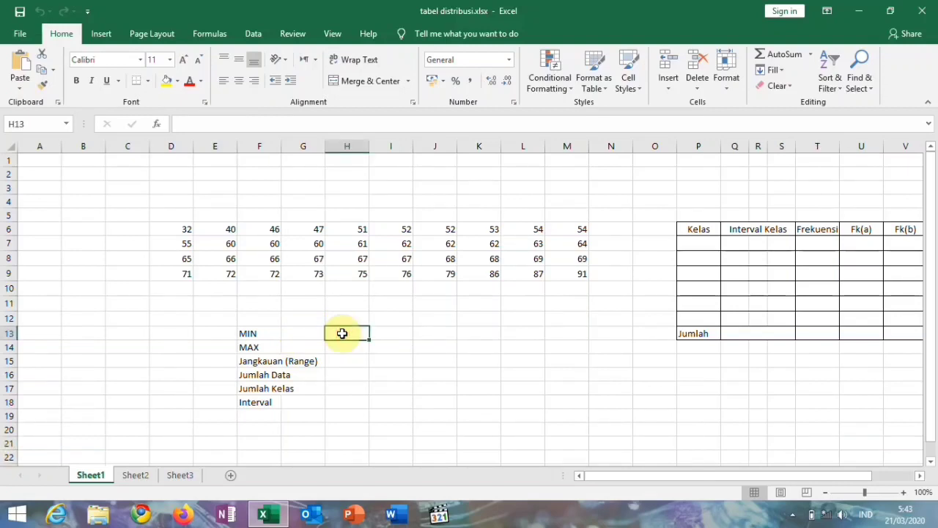
type("=")
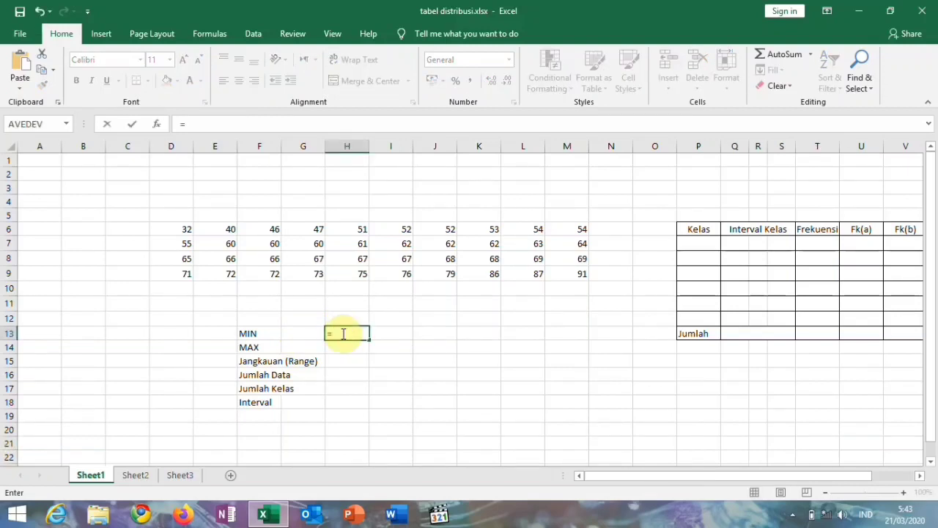
type("MIN")
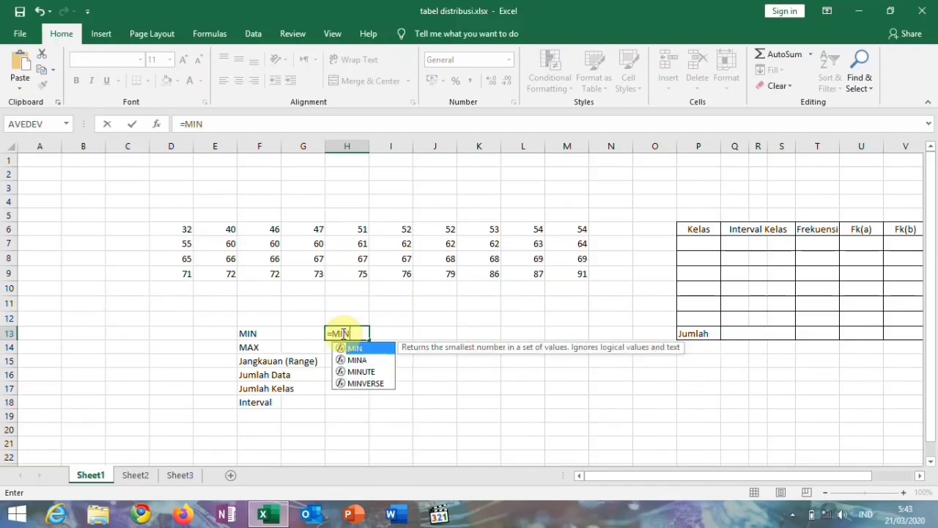
type("(")
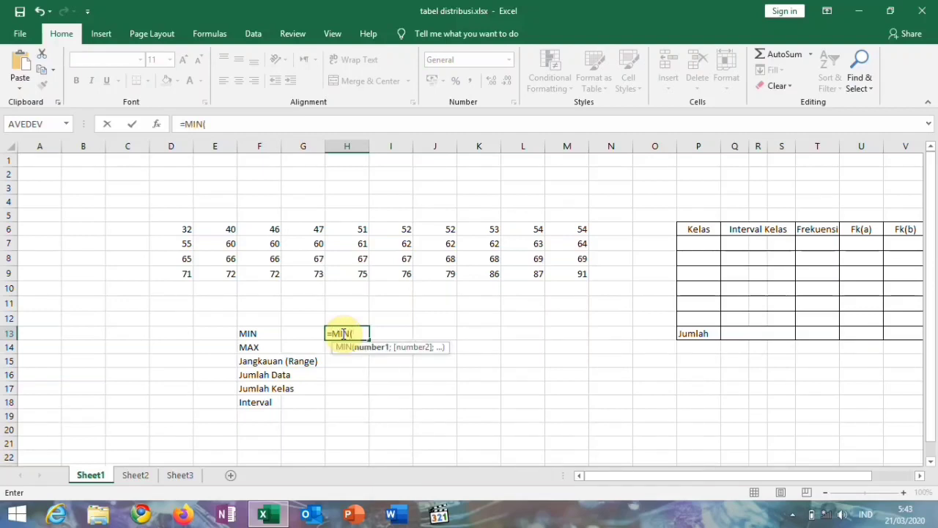
left_click(187, 229)
left_click_drag(188, 231, 580, 271)
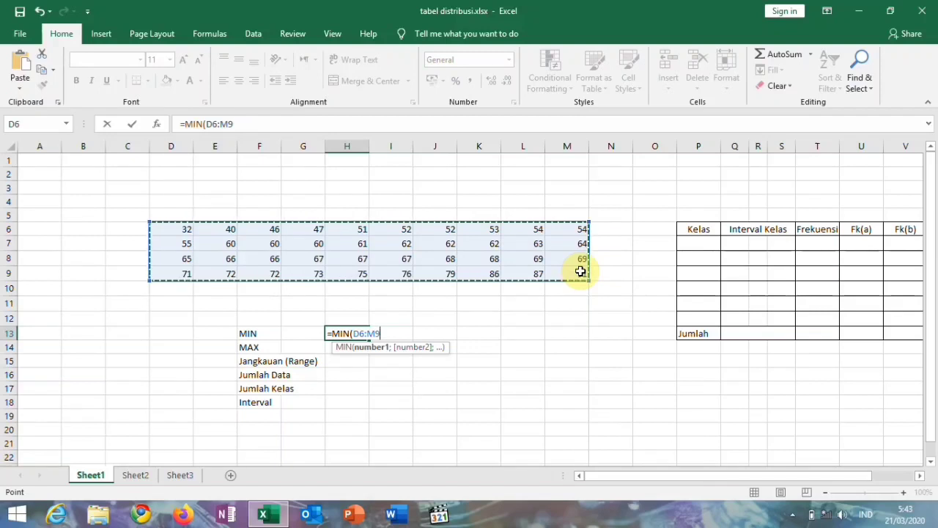
type(")")
key("Return")
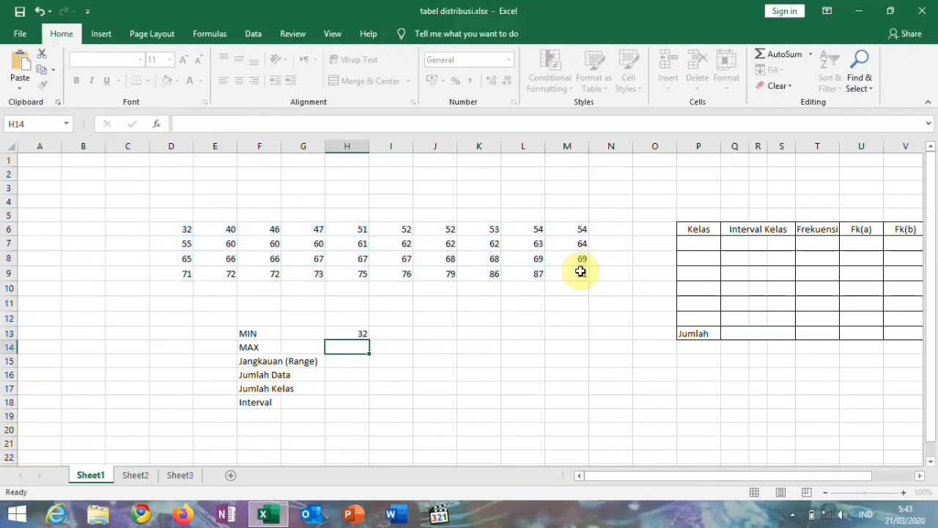
left_click_drag(580, 271, 379, 317)
left_click(381, 316)
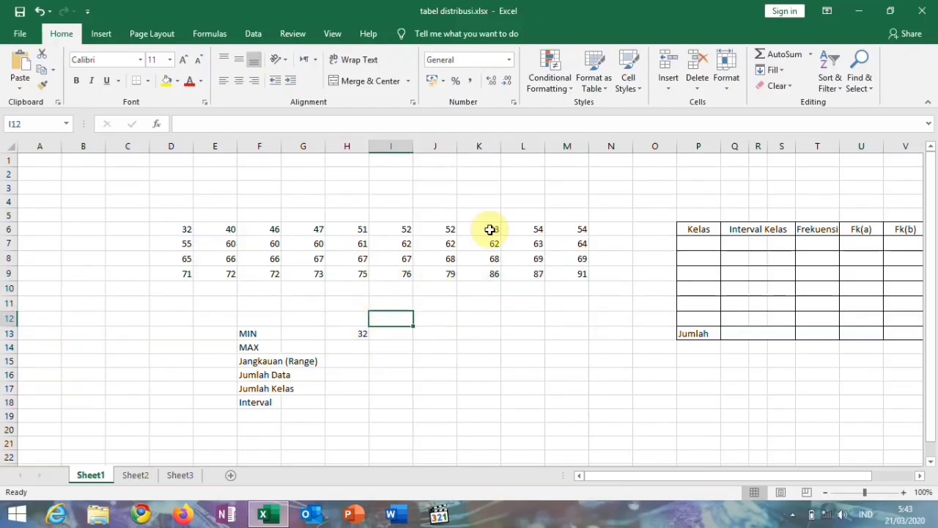
Calculate the data set's maximum in H14, beside the MAX label, with =MAX(D6:M9).
left_click(355, 348)
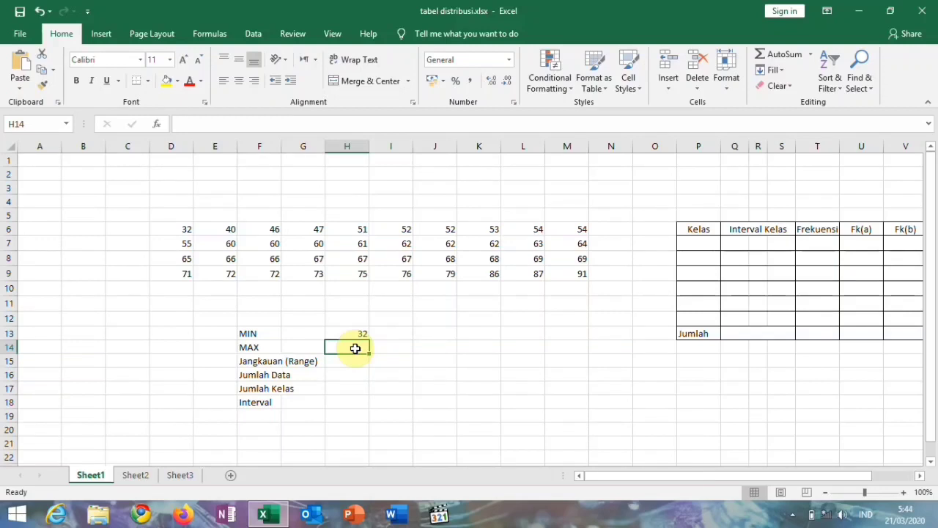
type("=")
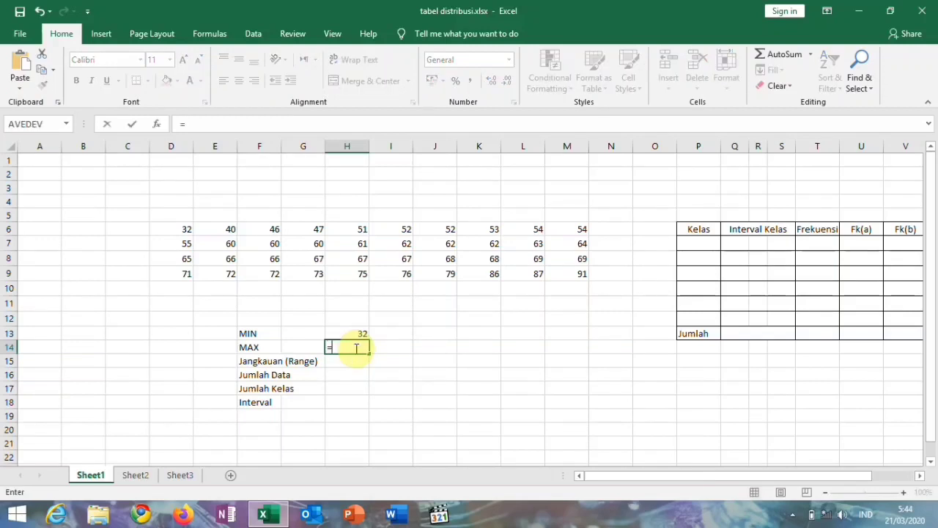
type("MAX")
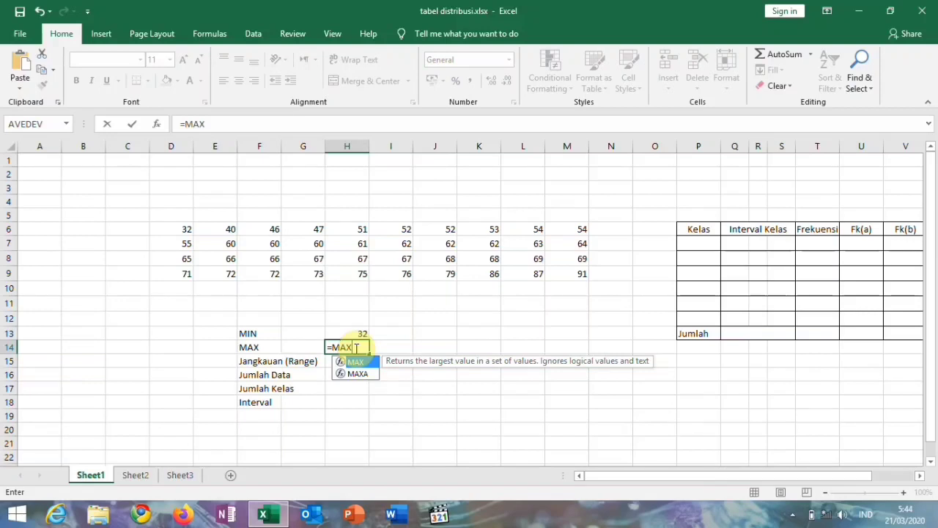
type("(")
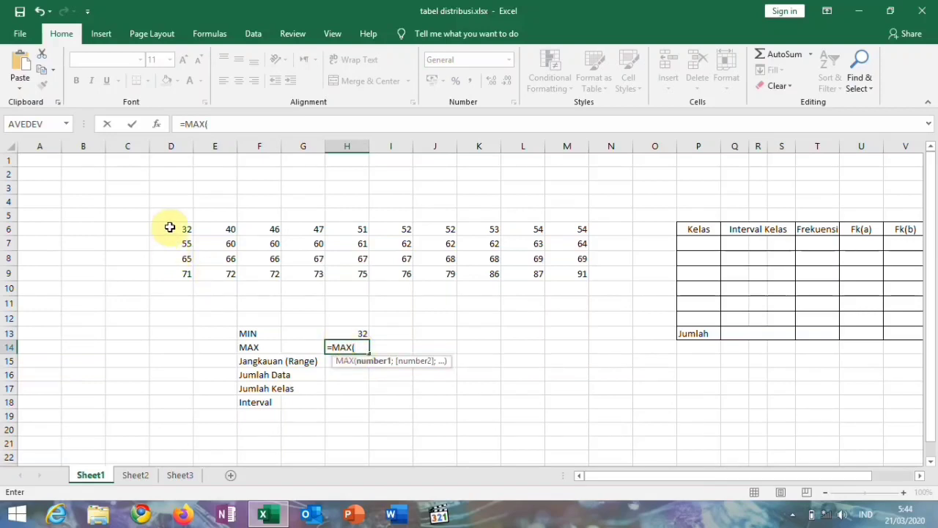
left_click_drag(169, 228, 567, 271)
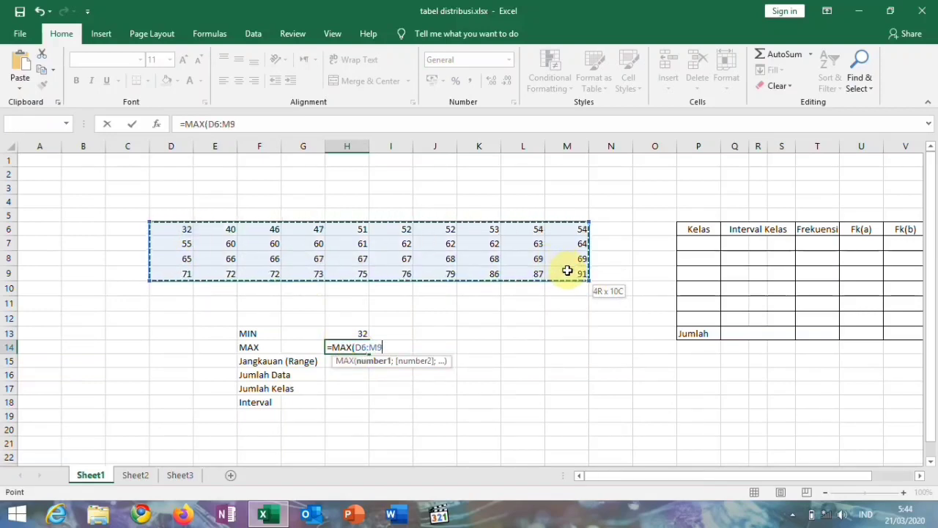
type(")")
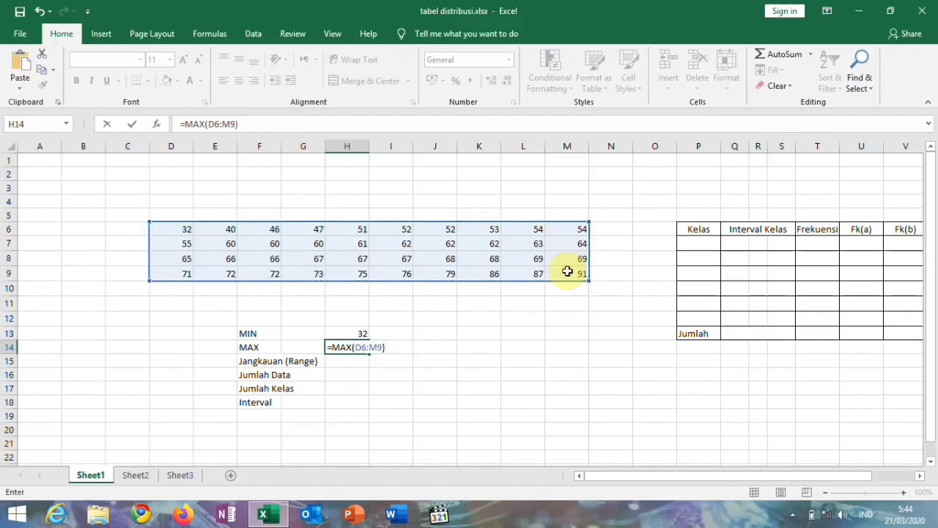
key("Return")
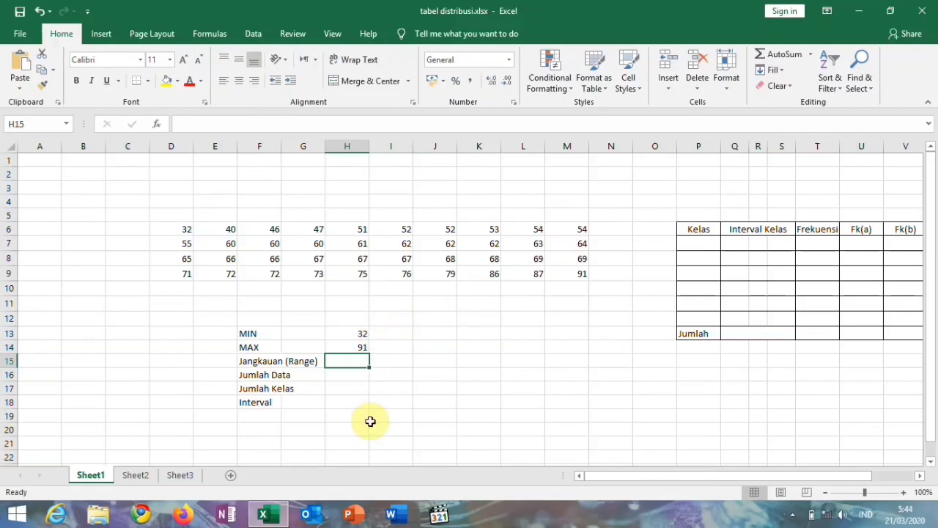
Calculate the Jangkauan (Range) in H15 by subtracting the minimum from the maximum with =H14-H13.
type("=")
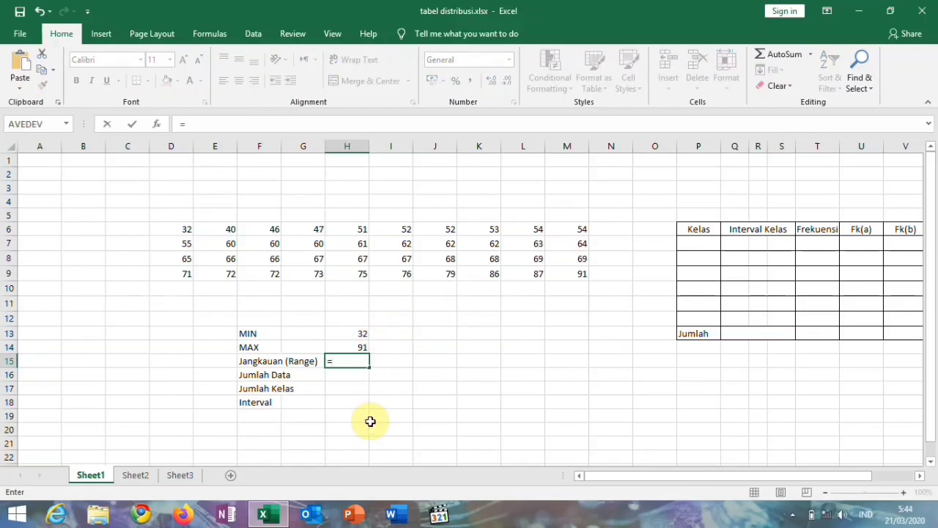
left_click(360, 344)
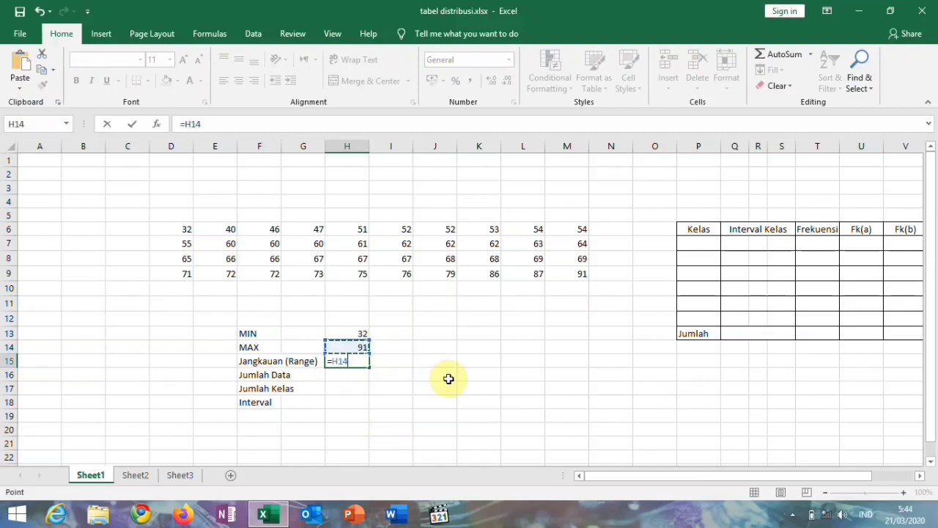
type("-")
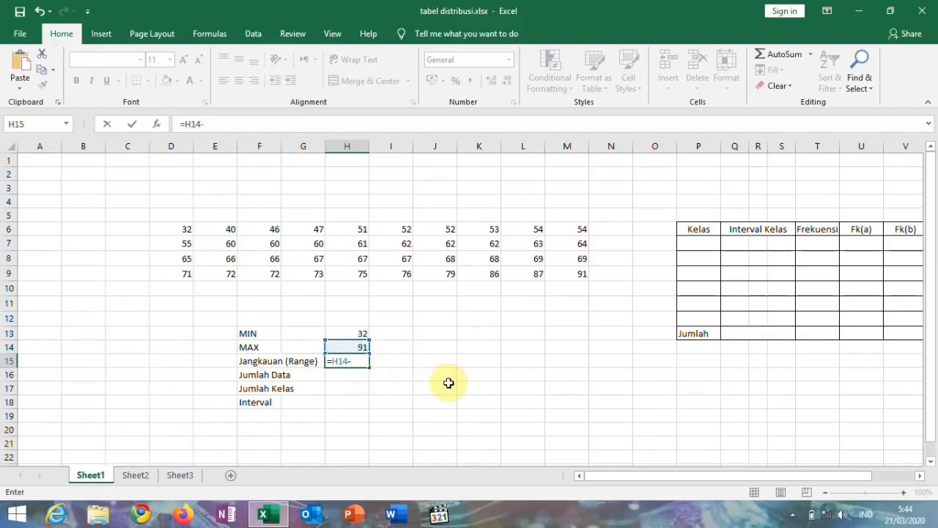
left_click(365, 333)
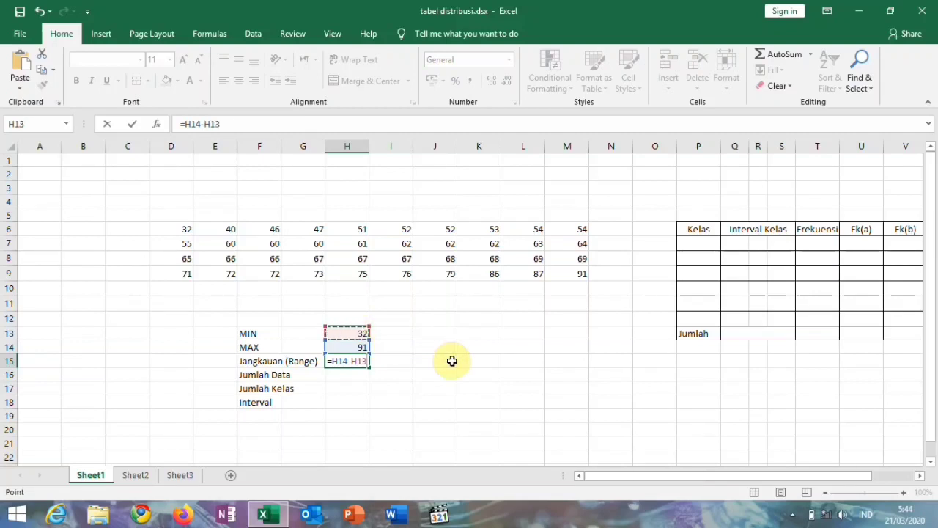
key("Return")
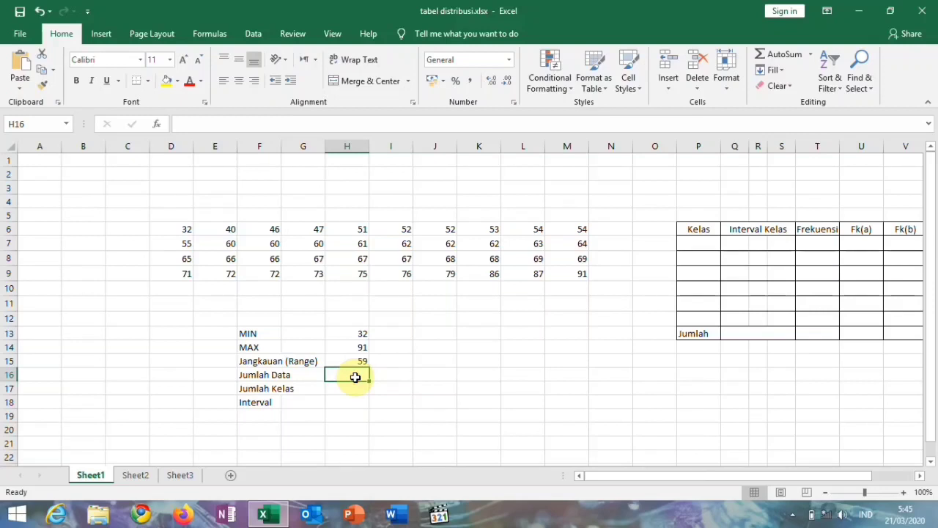
Count the data values for Jumlah Data in H16 with =COUNT(D6:M9).
type("=COUNT")
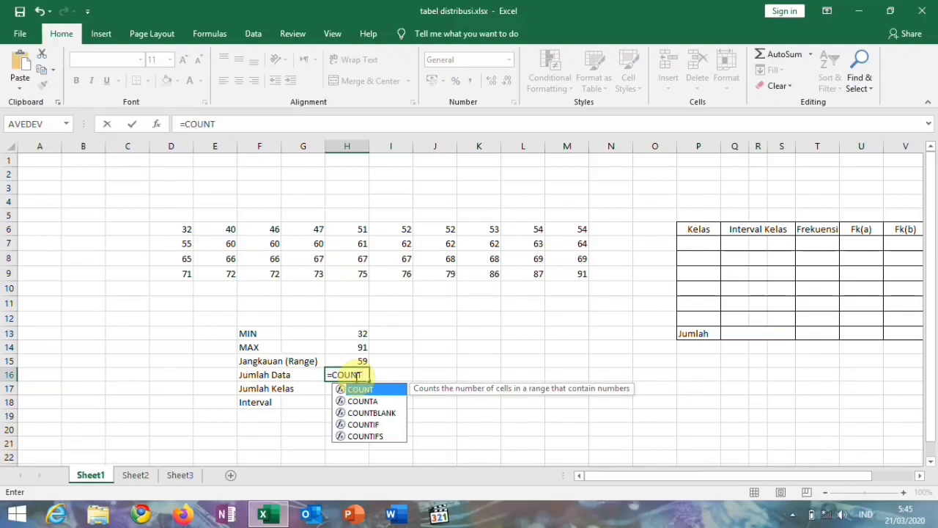
type("(")
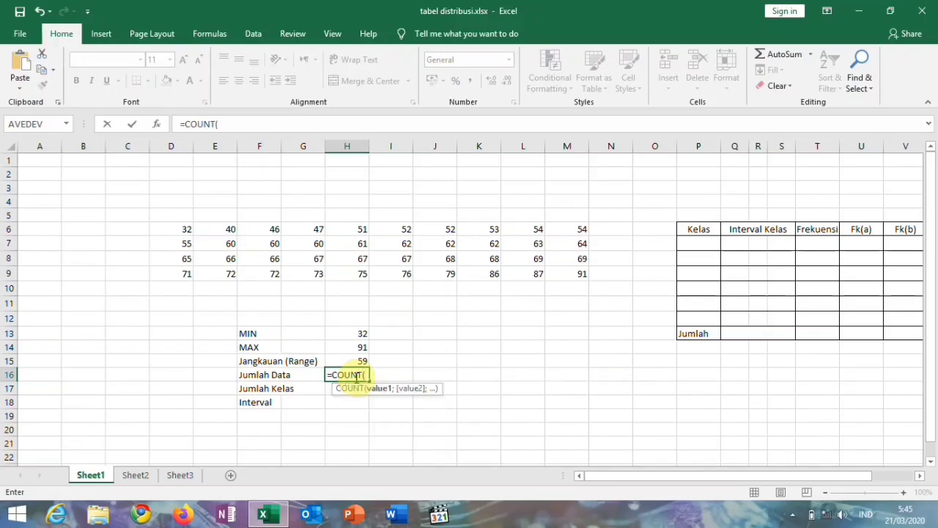
left_click_drag(179, 227, 553, 270)
type(")")
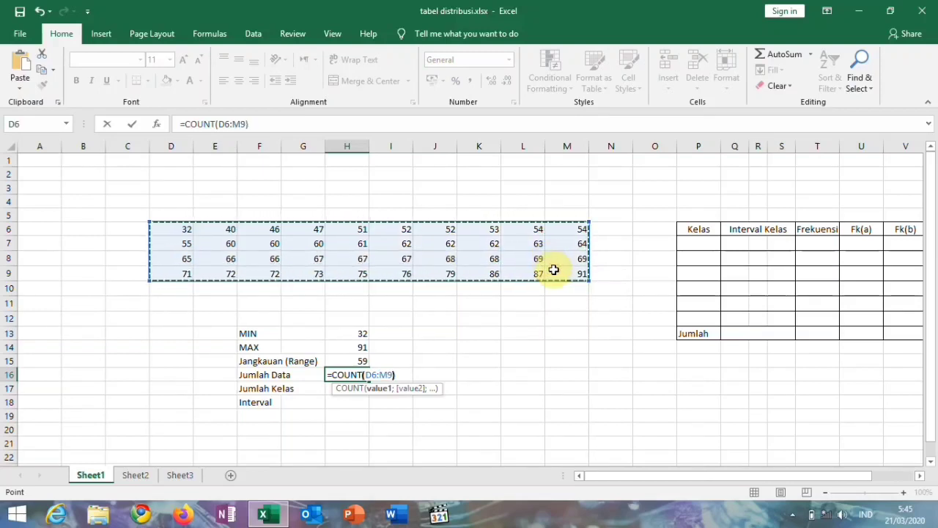
key("Return")
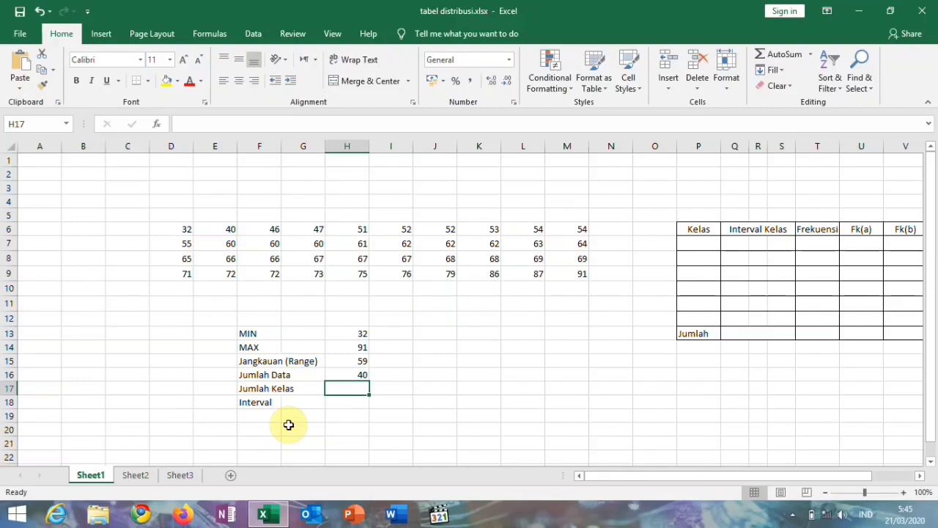
Calculate the number of classes for Jumlah Kelas in H17 with =1+3,3*log(H16).
type("=1")
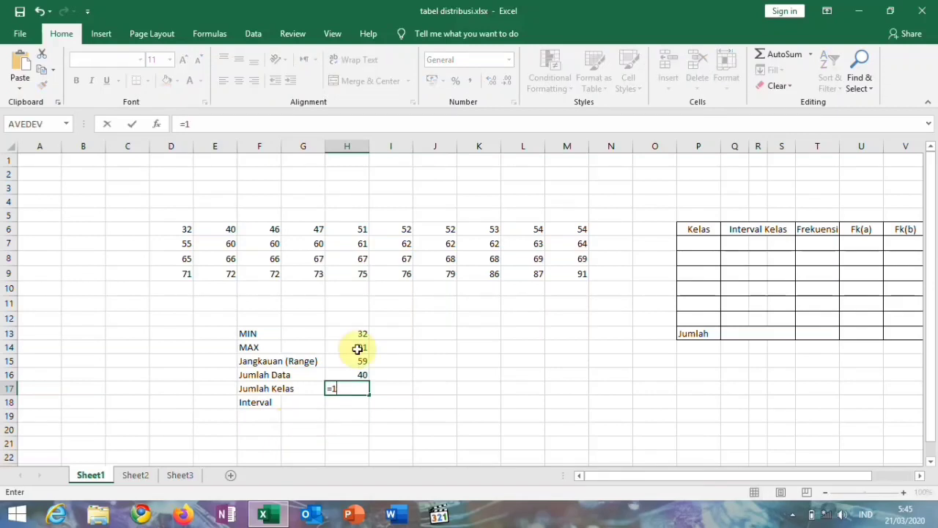
type("+3,3*log")
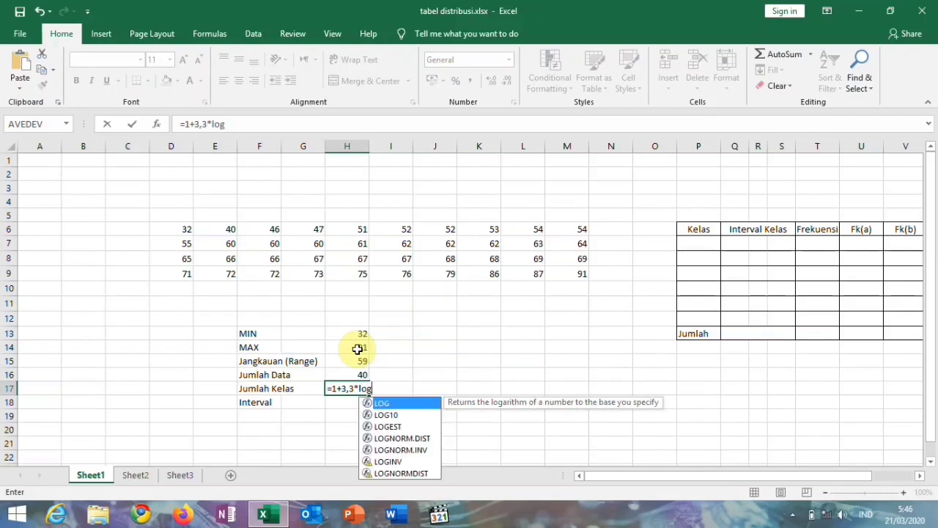
type("(")
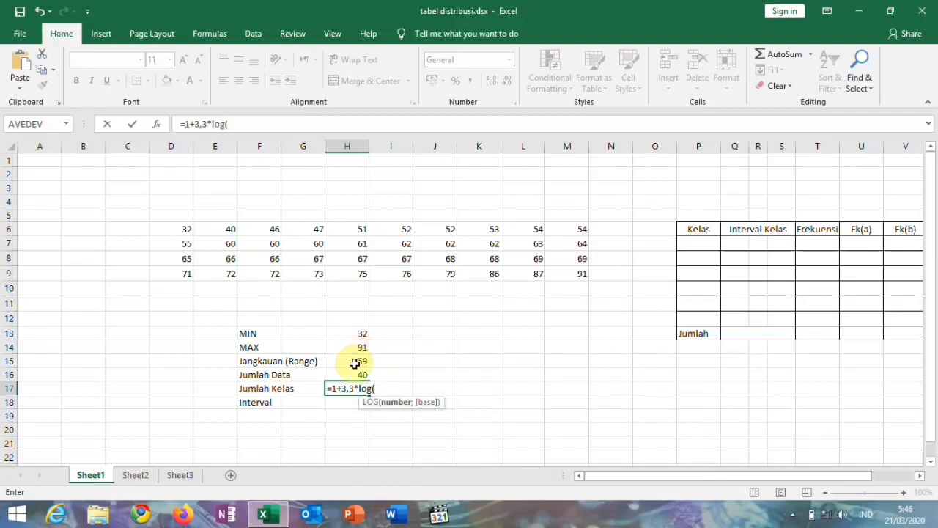
left_click(355, 376)
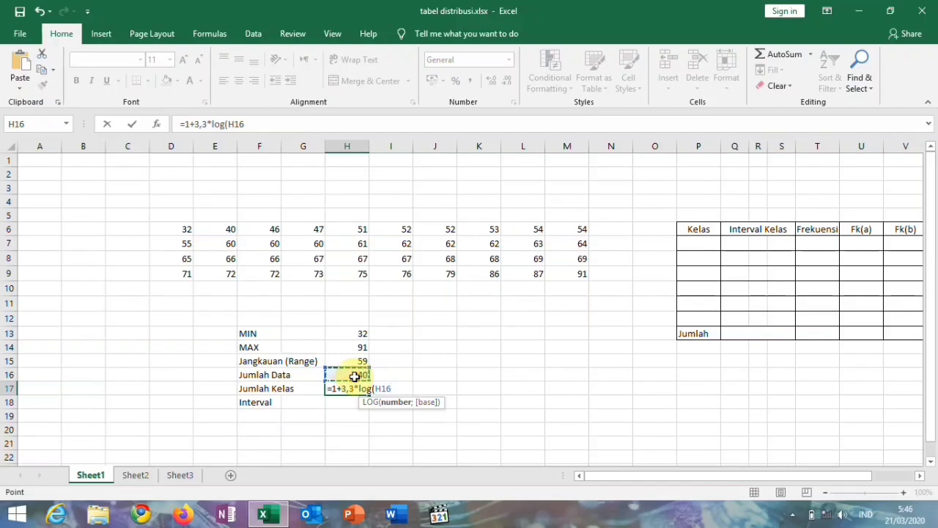
type(")")
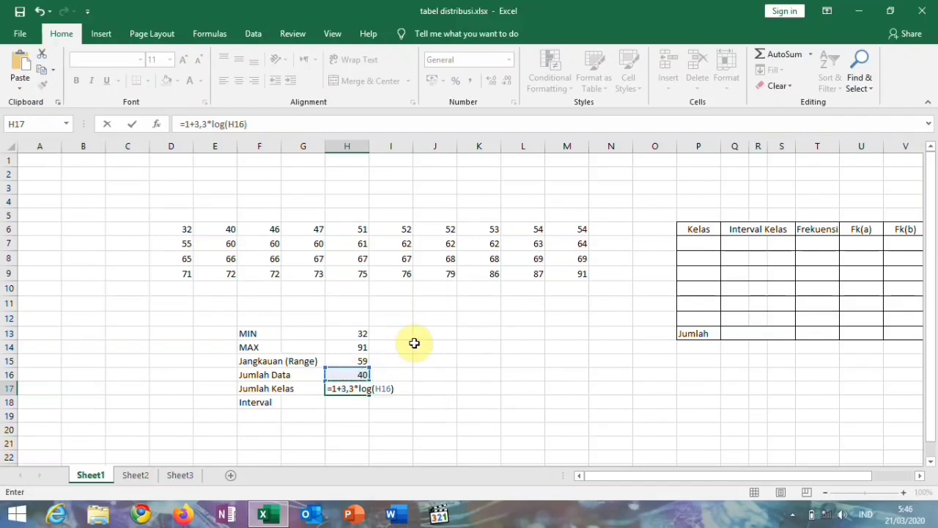
key("Return")
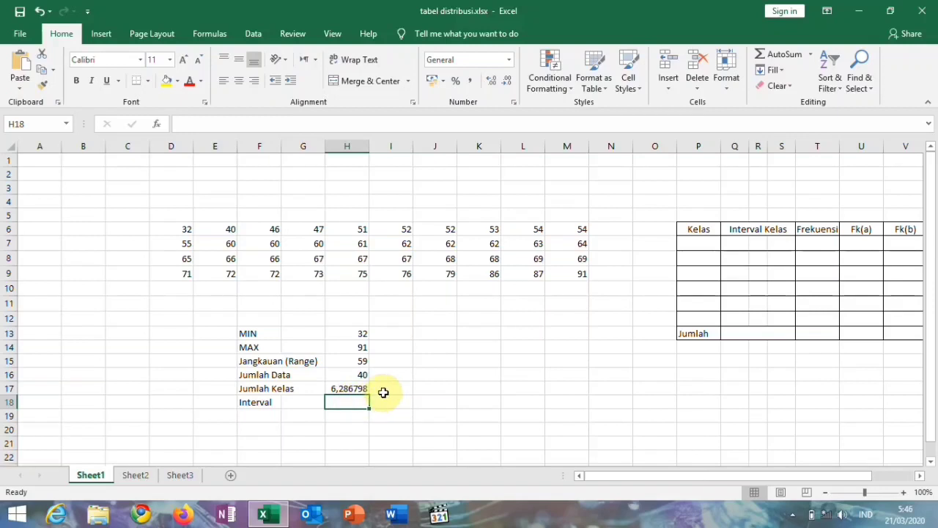
Enter the rounded number of classes, 6, in I17 beside the calculated Jumlah Kelas value.
left_click(392, 389)
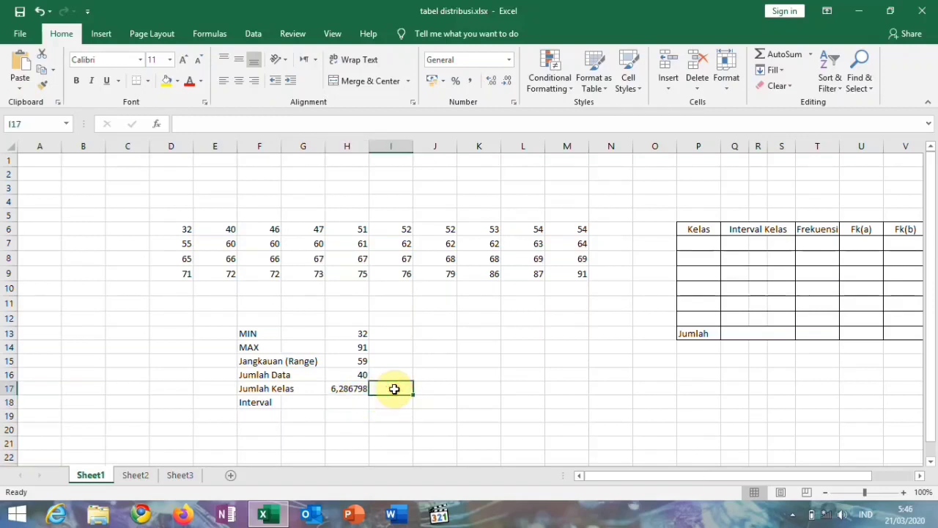
type("6")
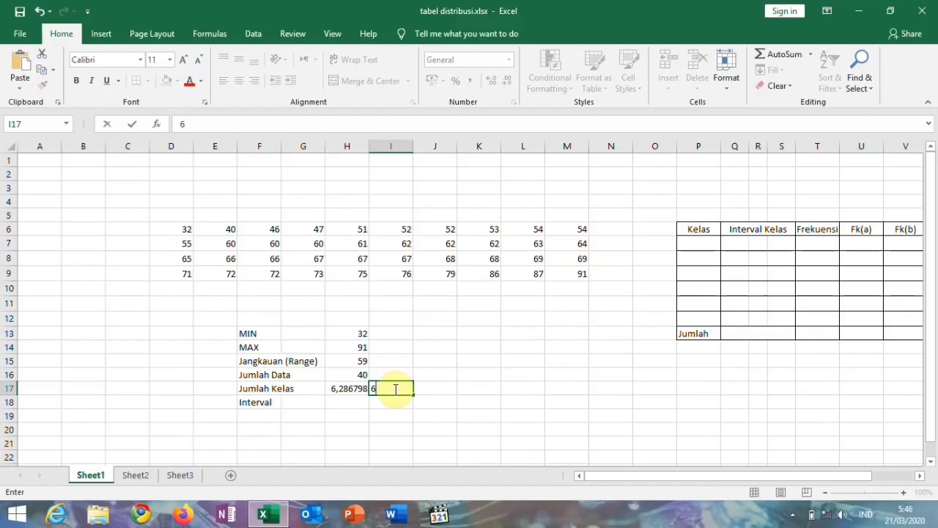
left_click(363, 419)
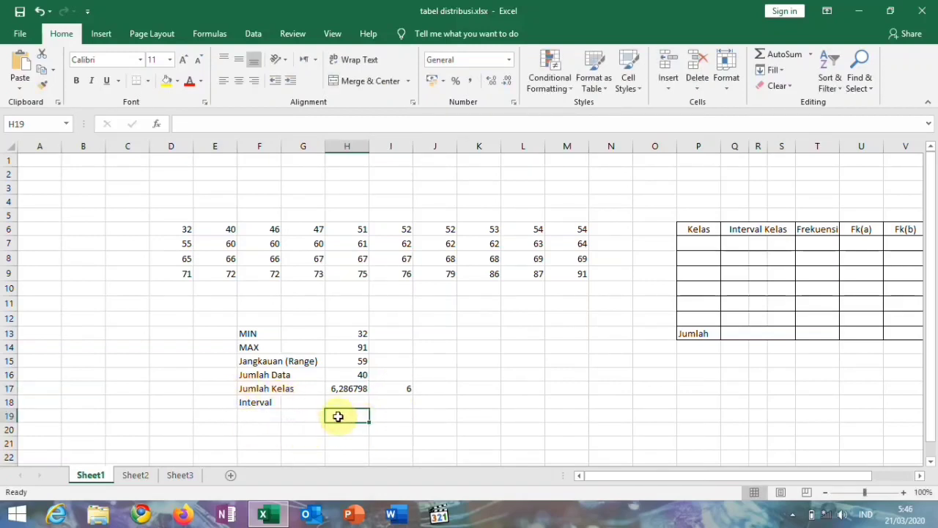
Calculate the Interval in H18 by dividing the range by the rounded number of classes with =H15/I17.
left_click(344, 402)
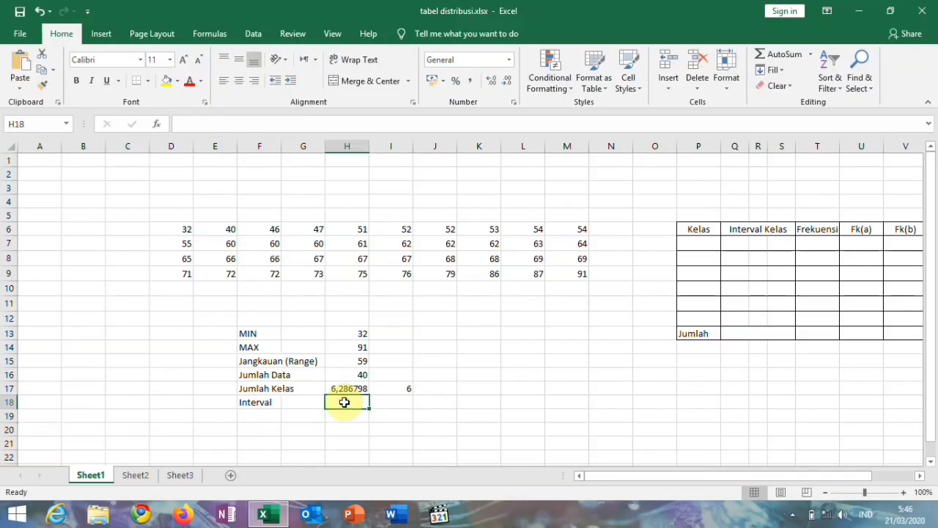
type("=")
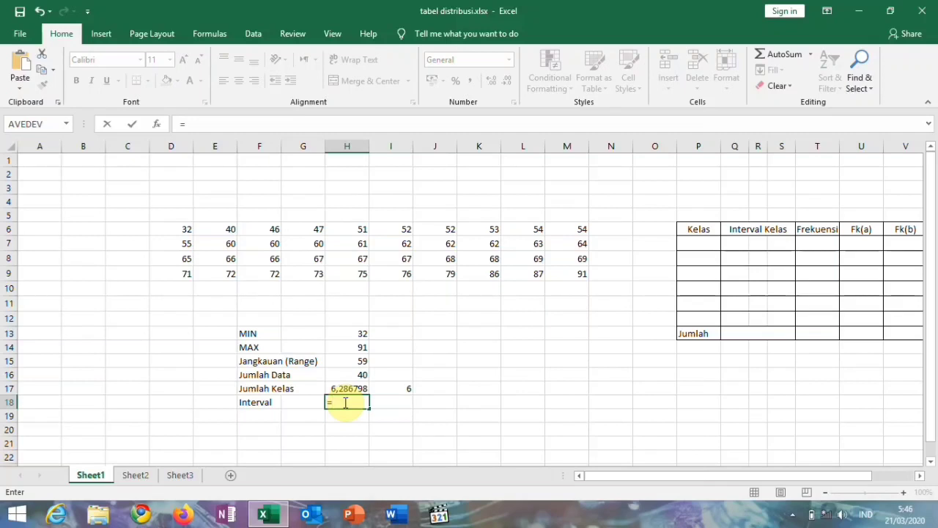
left_click(362, 359)
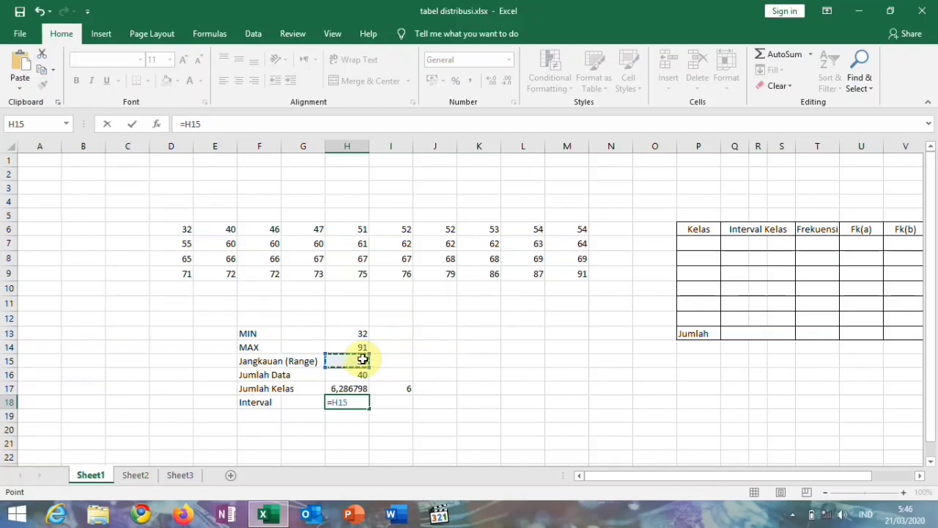
type("/")
left_click(411, 386)
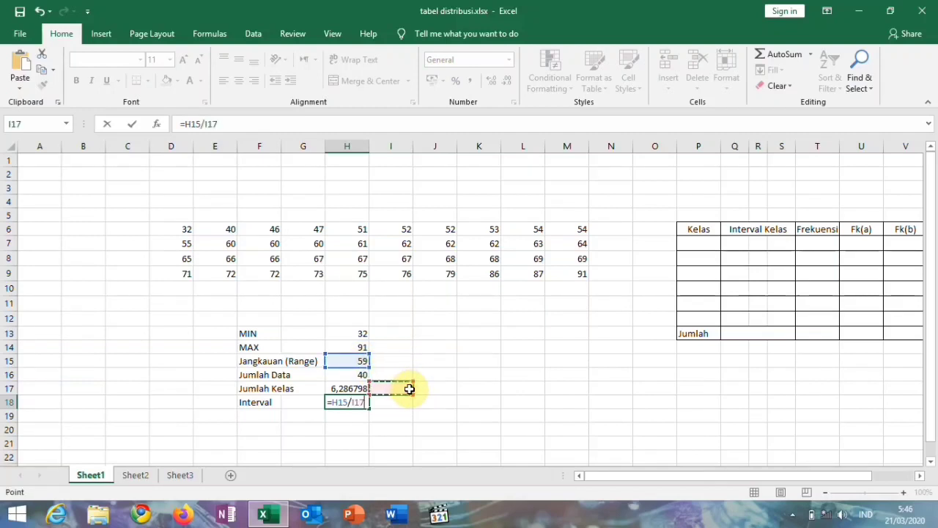
key("Return")
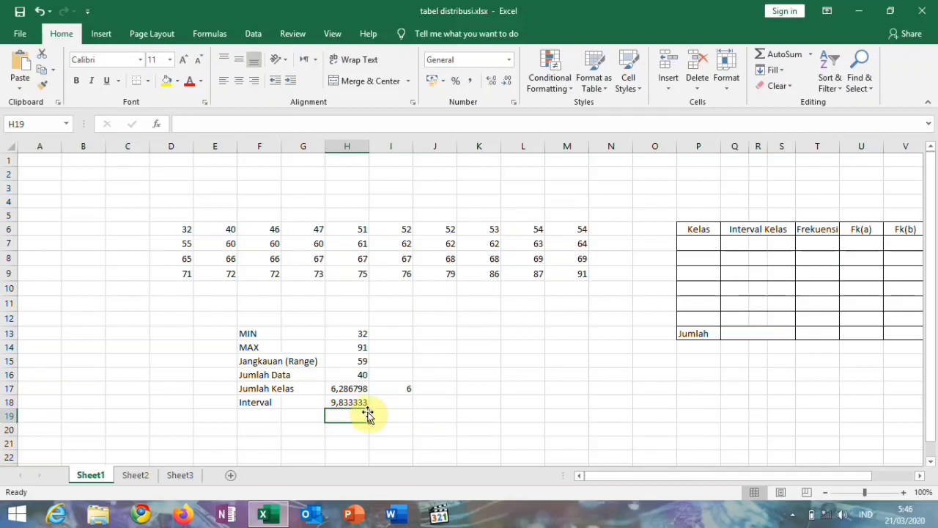
Enter the rounded interval, 10, in I18 beside the calculated Interval value.
left_click(396, 403)
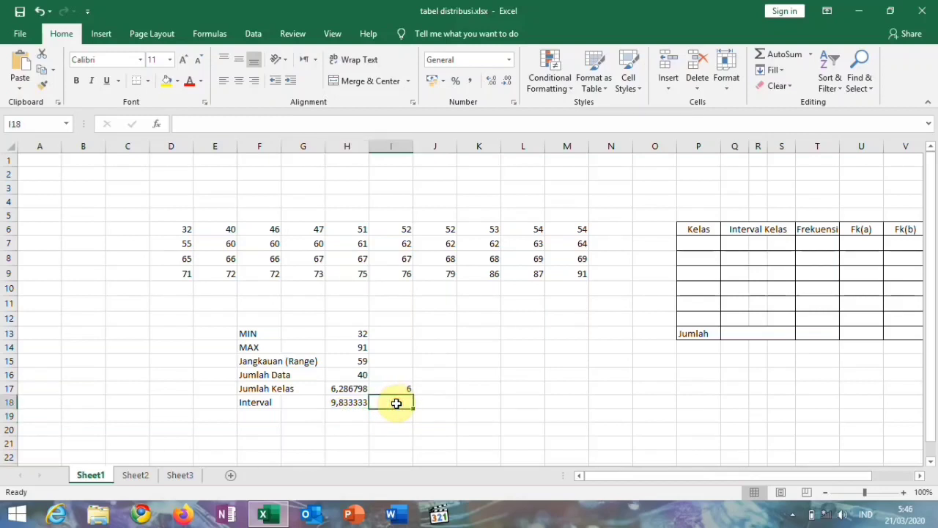
type("10")
key("Return")
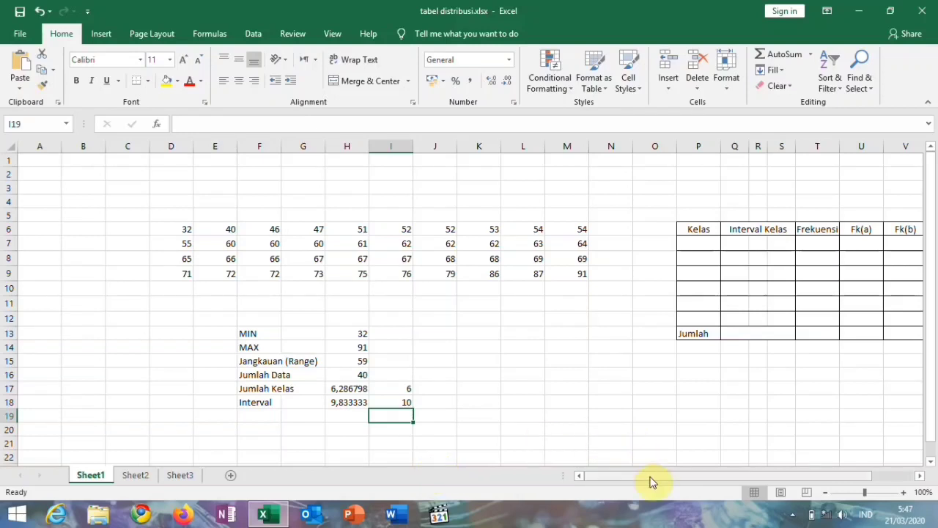
Number the classes 1 to 6 in the Kelas column, cells P7:P12, by extending the series from 1 and 2.
left_click_drag(653, 482, 755, 469)
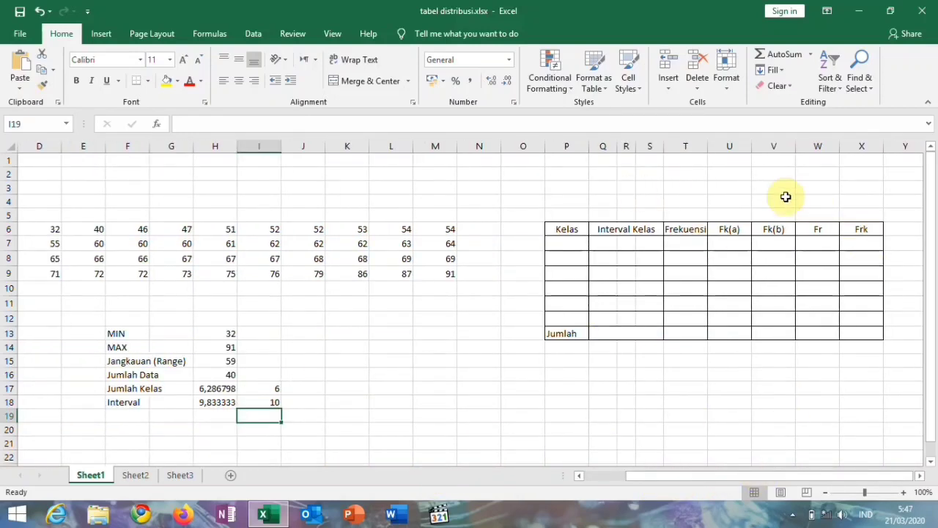
left_click(562, 244)
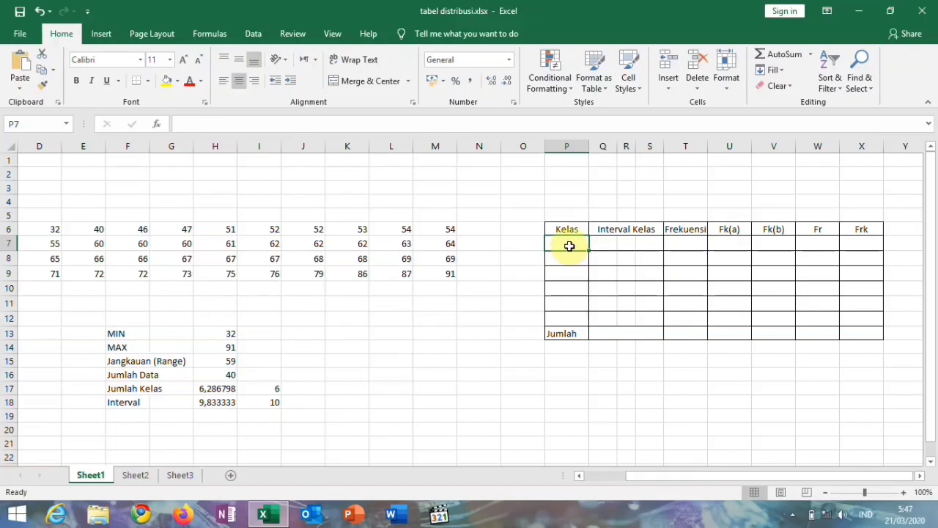
type("1")
key("Return")
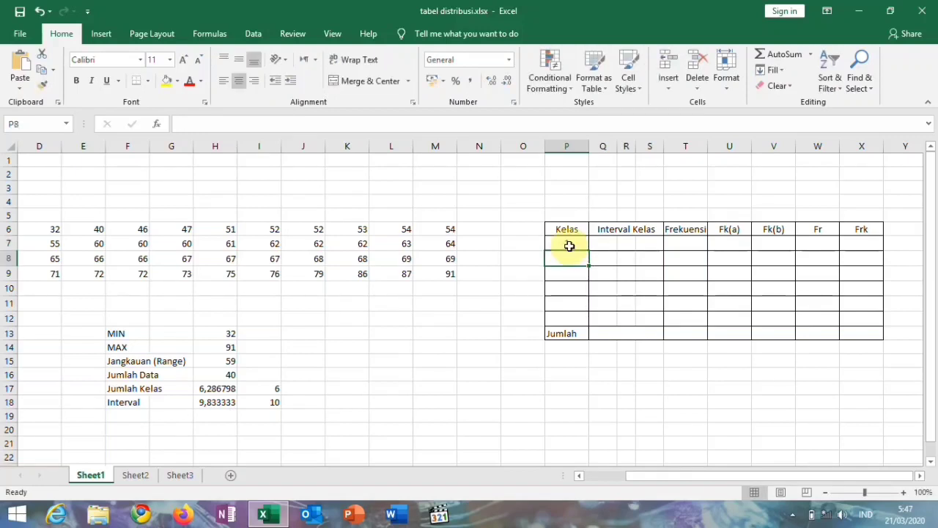
type("2")
left_click(582, 245)
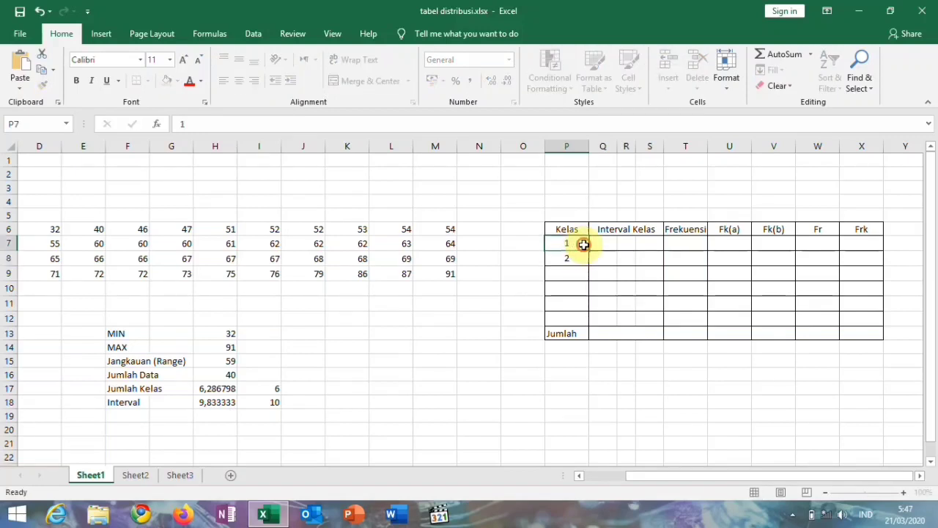
left_click_drag(583, 245, 583, 323)
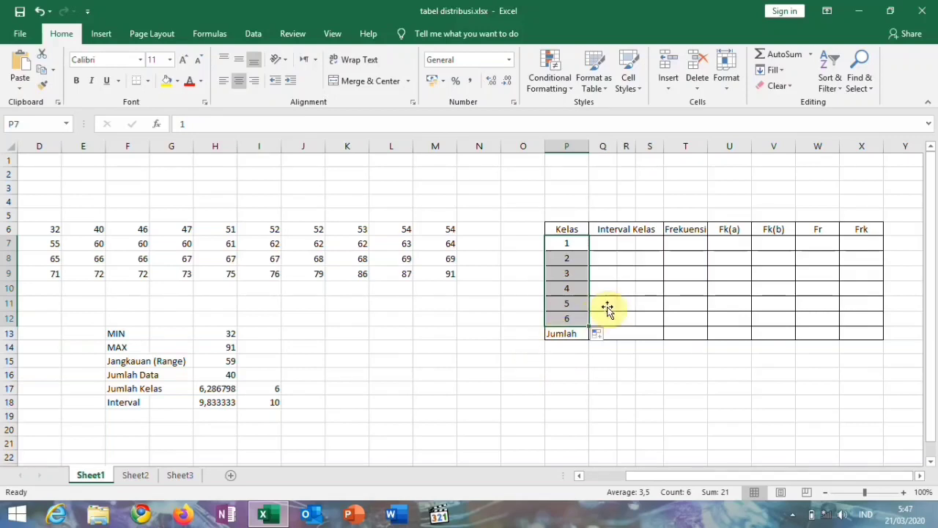
Fill the lower class limits of Interval Kelas with 32 in Q7 and =Q7+10 in Q8, copied down to Q12.
left_click(604, 243)
type("32")
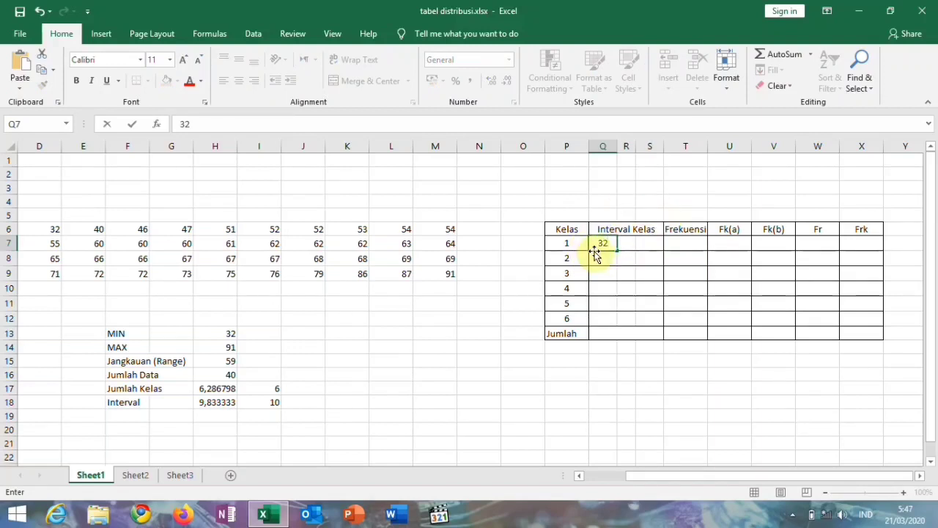
left_click(598, 257)
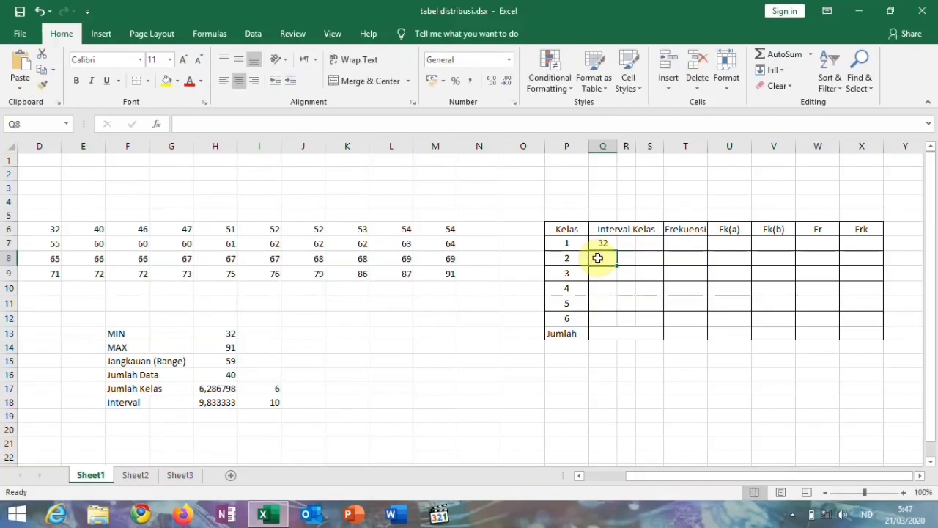
type("=")
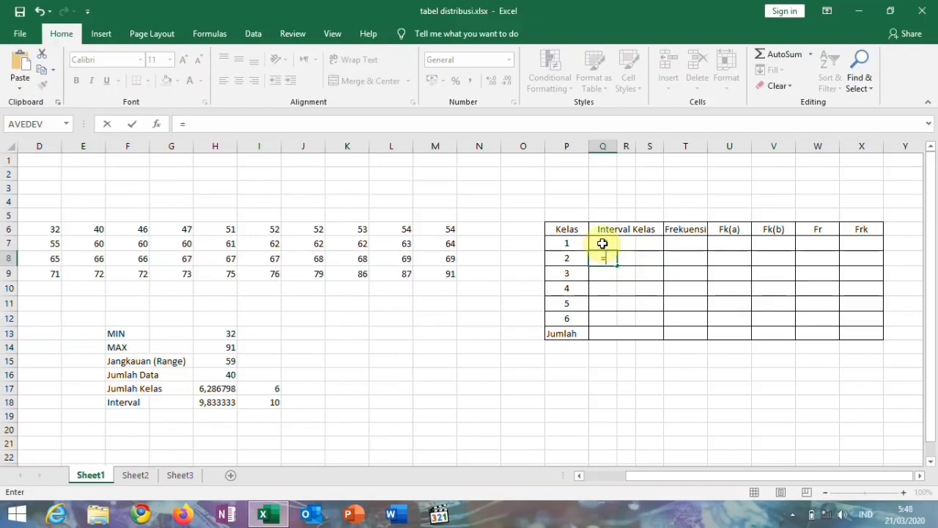
left_click(602, 243)
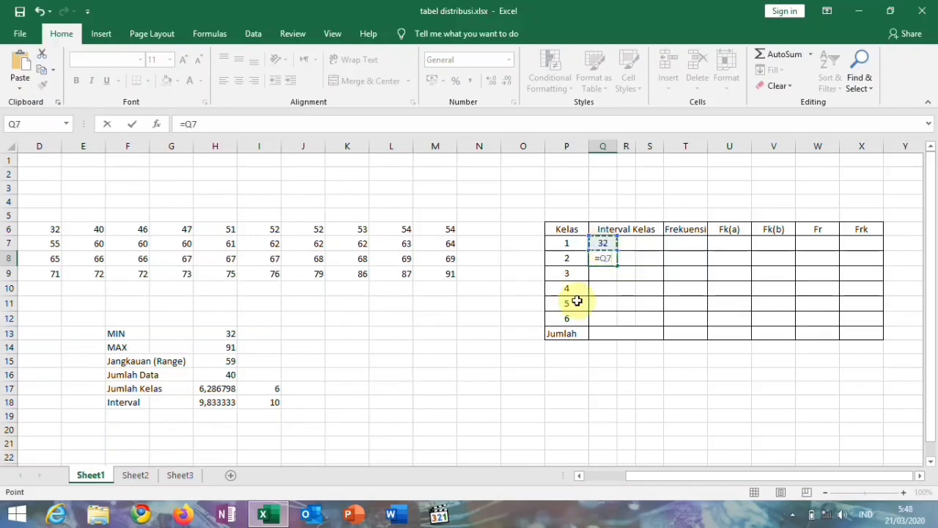
type("+")
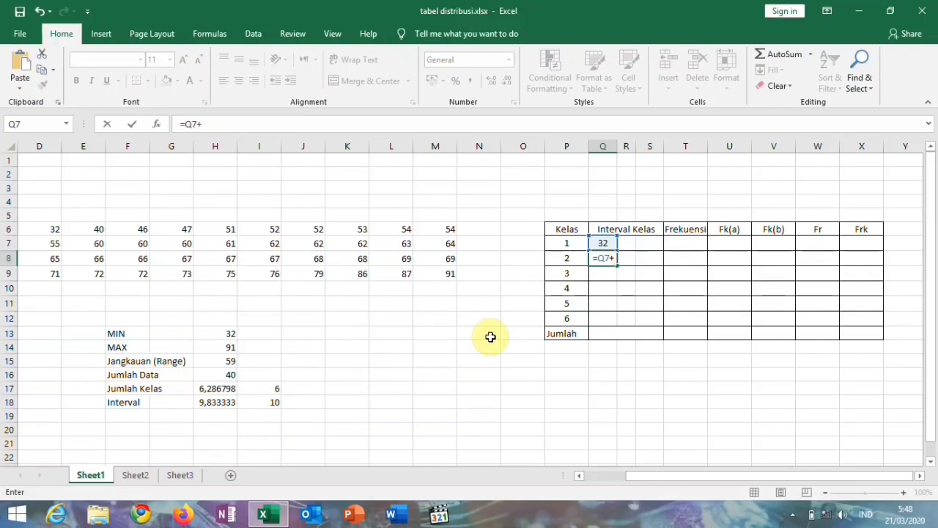
type("10")
key("Return")
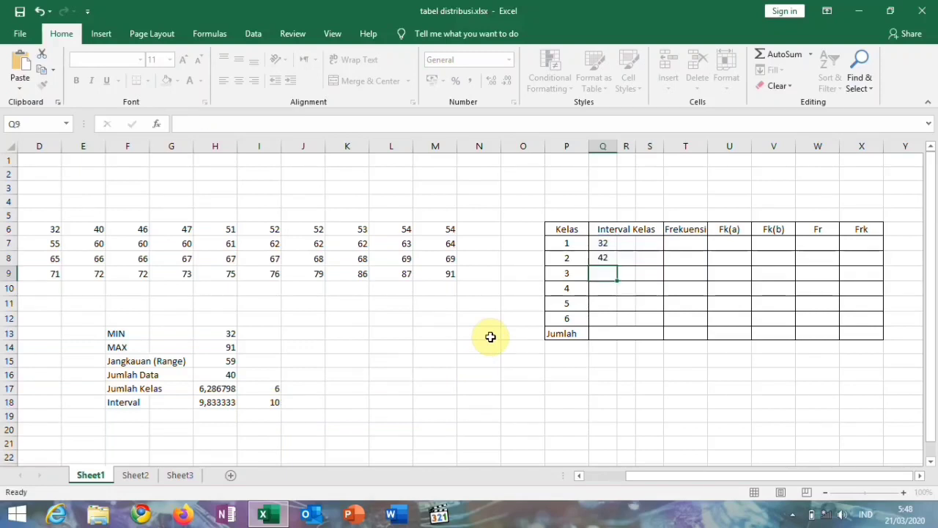
left_click(610, 256)
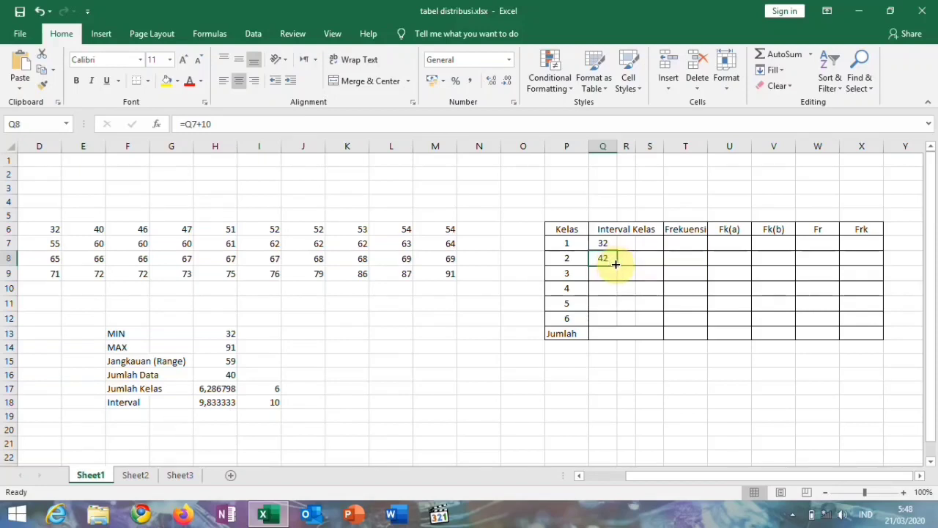
left_click_drag(617, 266, 611, 345)
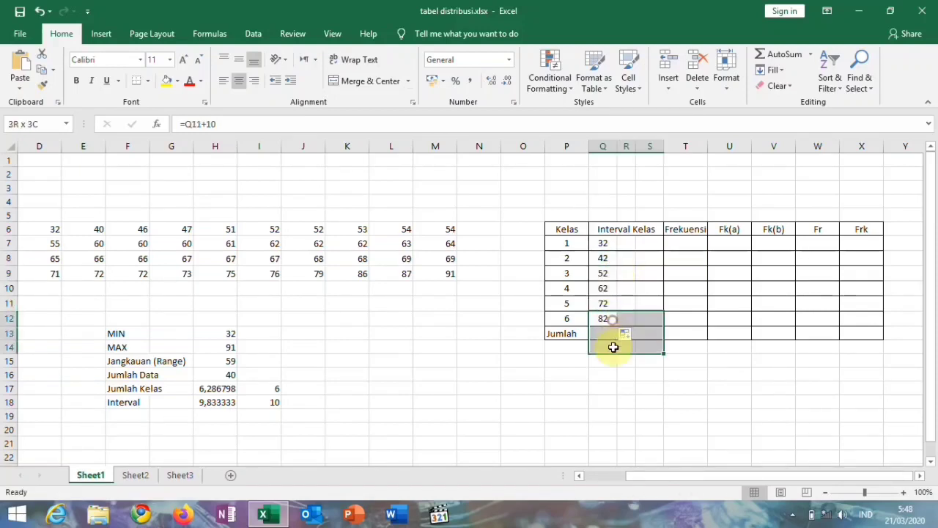
Fill the upper class limits with =Q8-1 in S7 copied down to S11, and enter 91 in S12.
left_click(641, 247)
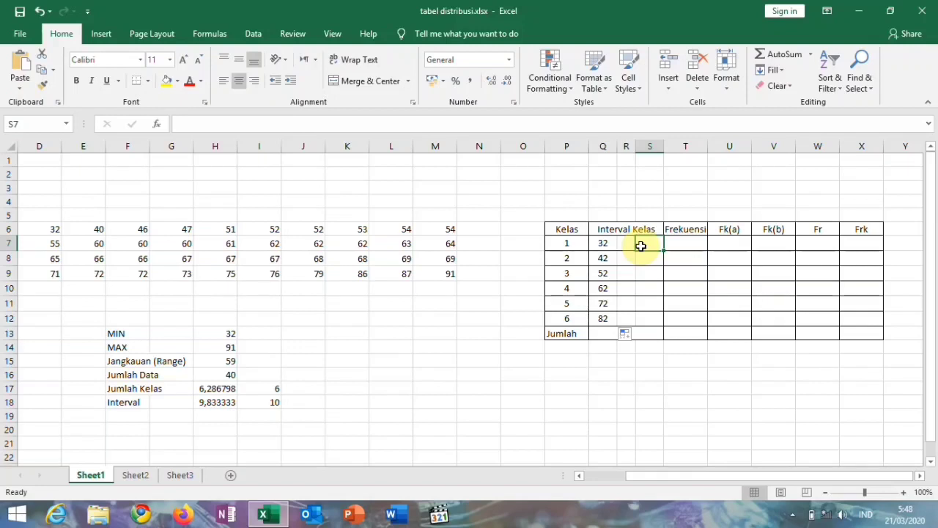
type("=")
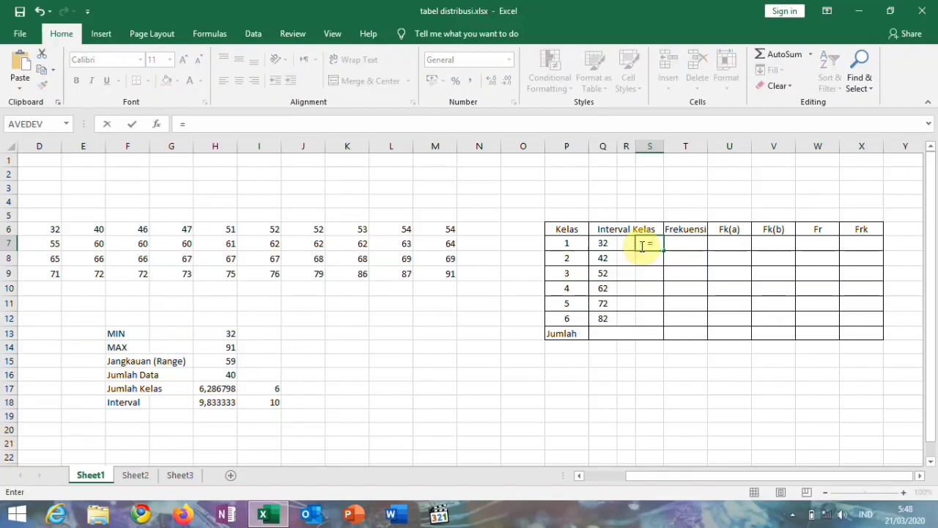
left_click(598, 248)
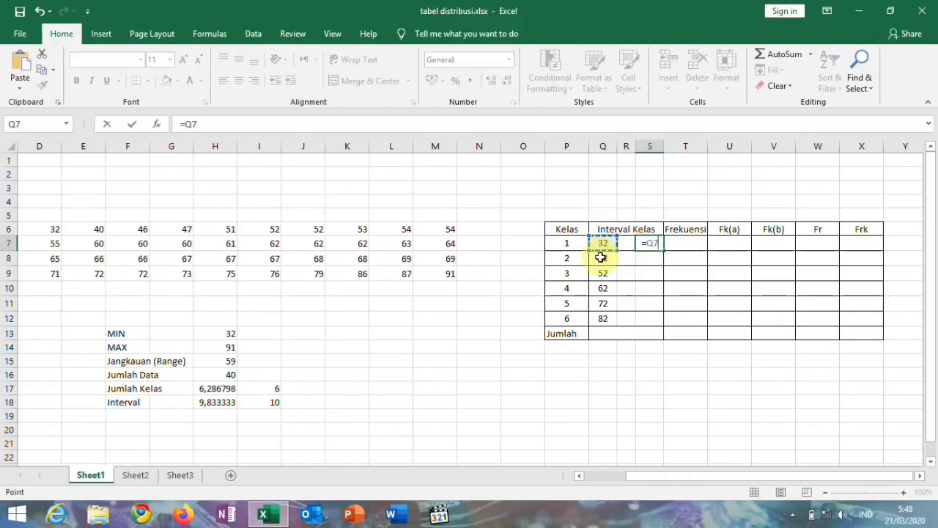
left_click(601, 260)
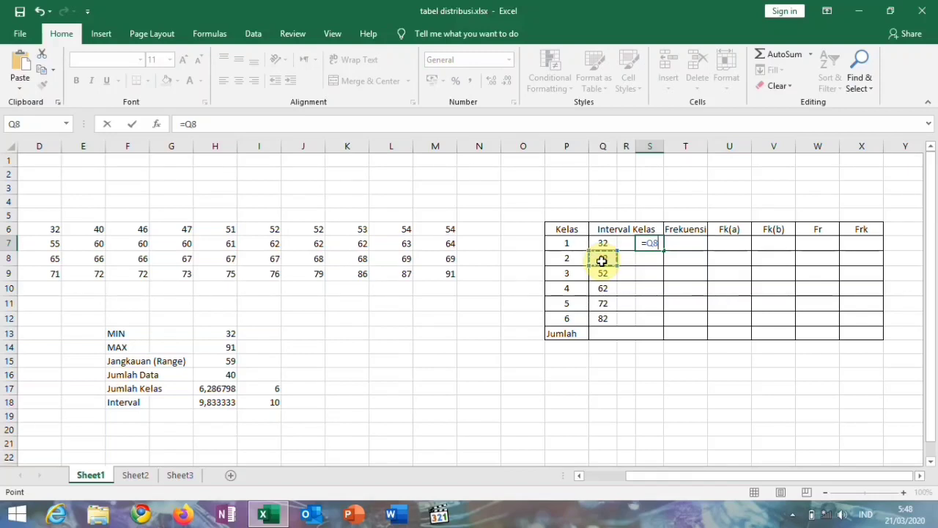
type("-1")
key("Return")
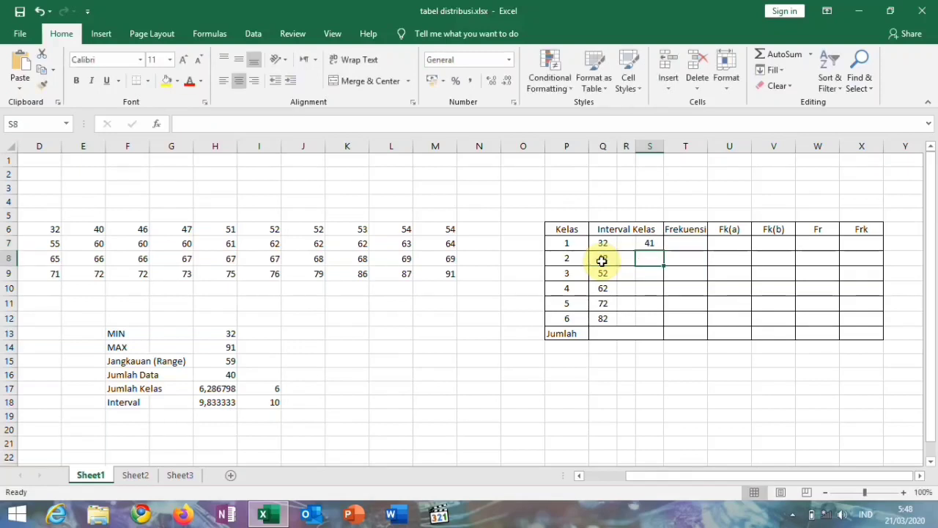
left_click(654, 244)
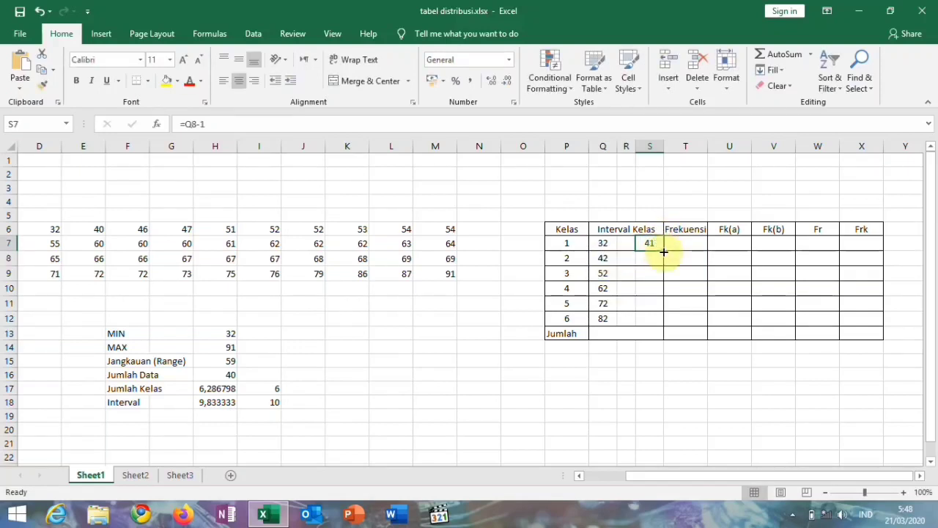
left_click_drag(663, 252, 658, 316)
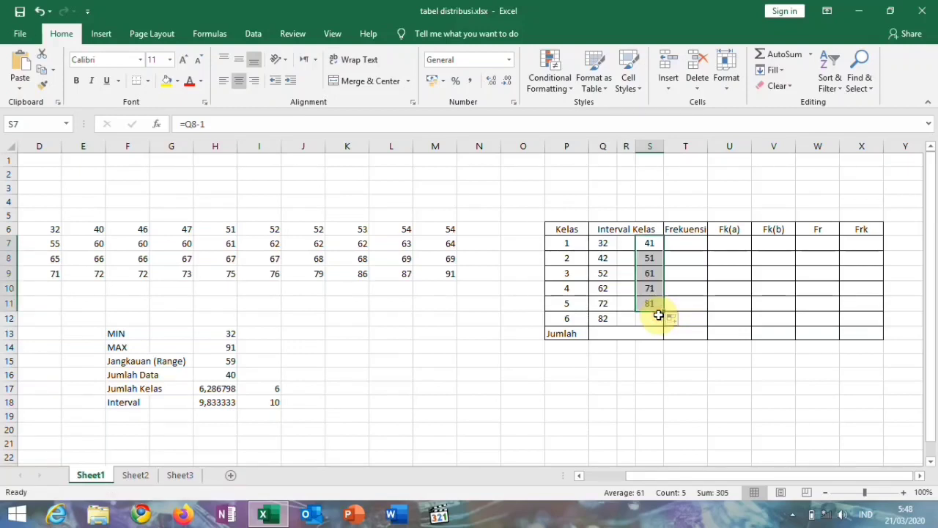
left_click(652, 323)
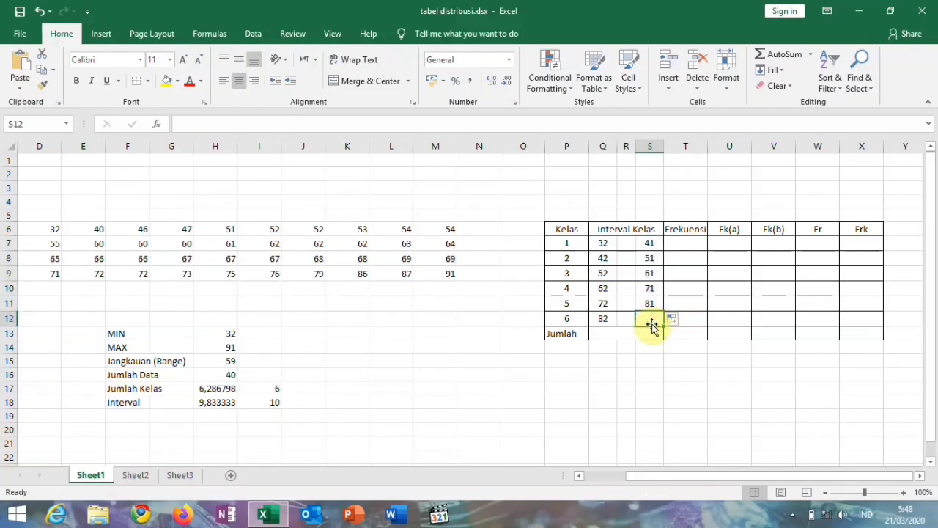
type("91")
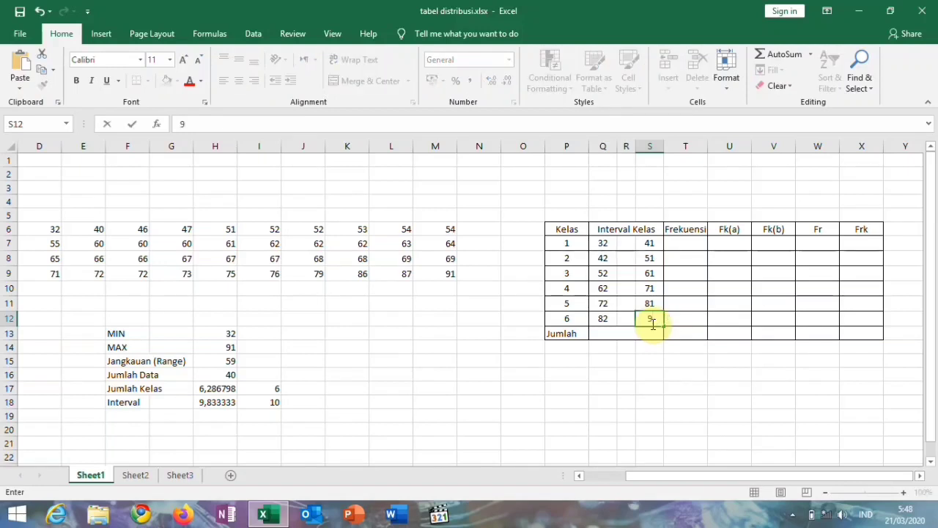
Insert the Minus Sign symbol from the Arabic Typesetting font in R7, between the first class's lower and upper limits.
left_click(629, 244)
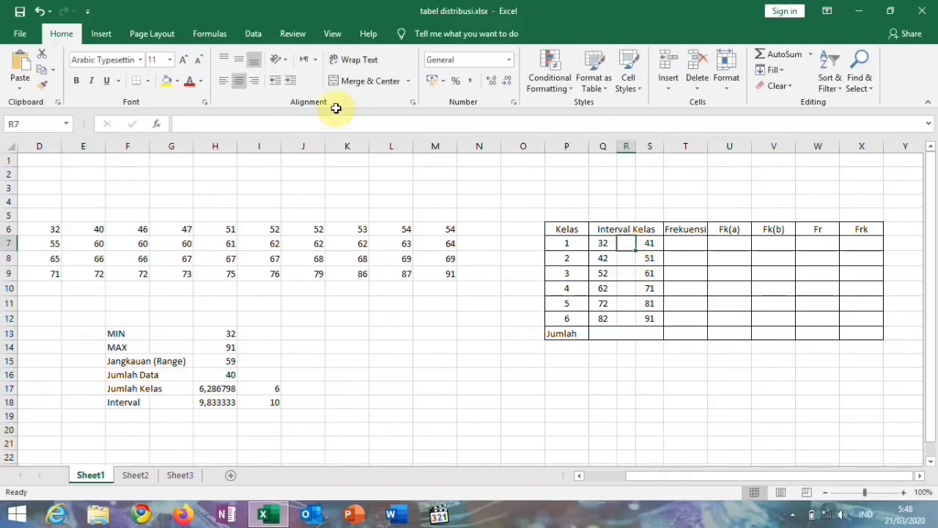
left_click(102, 33)
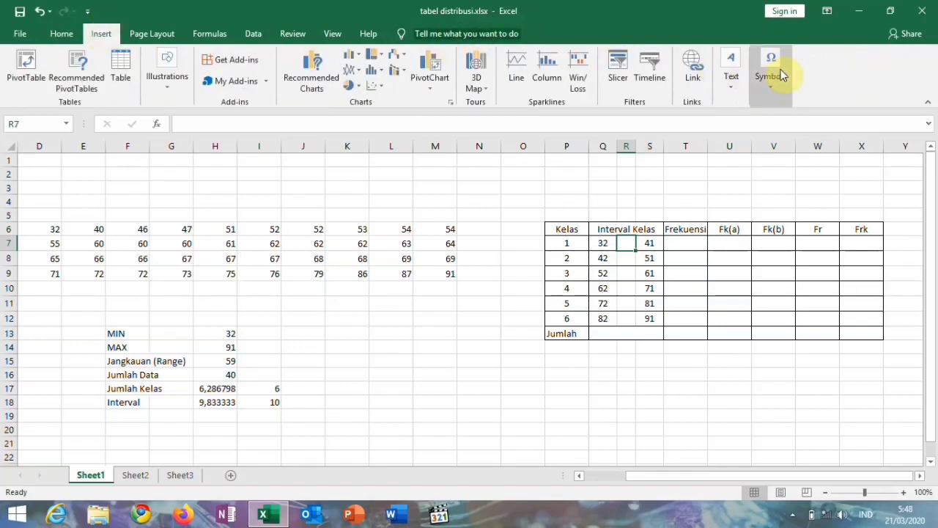
left_click(771, 70)
left_click(804, 135)
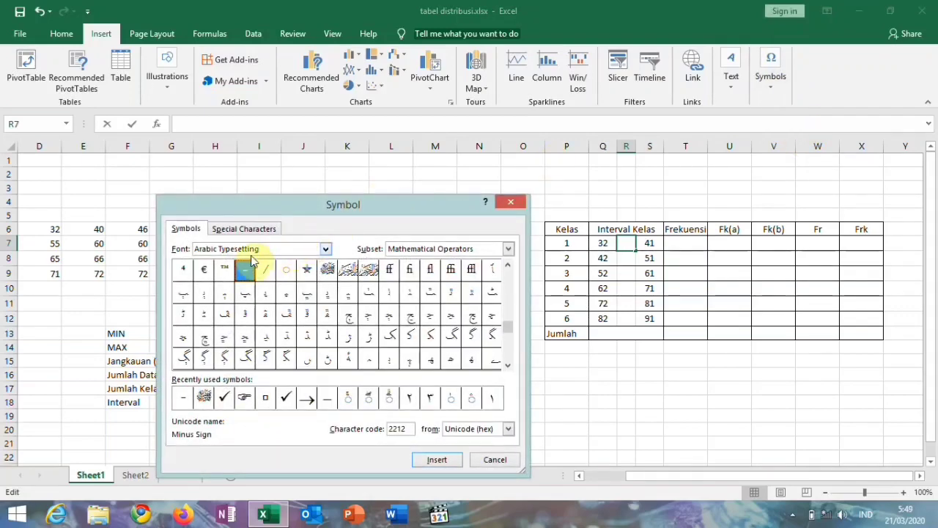
left_click(245, 270)
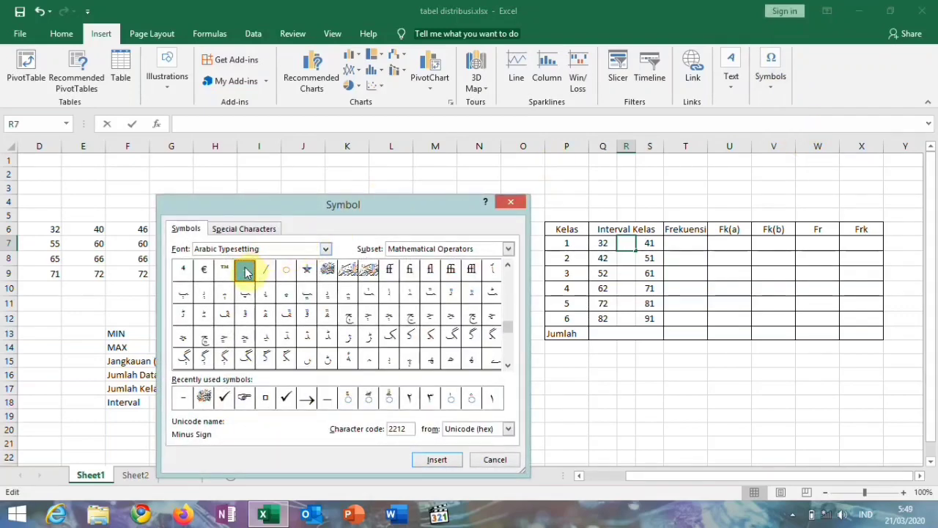
left_click(434, 461)
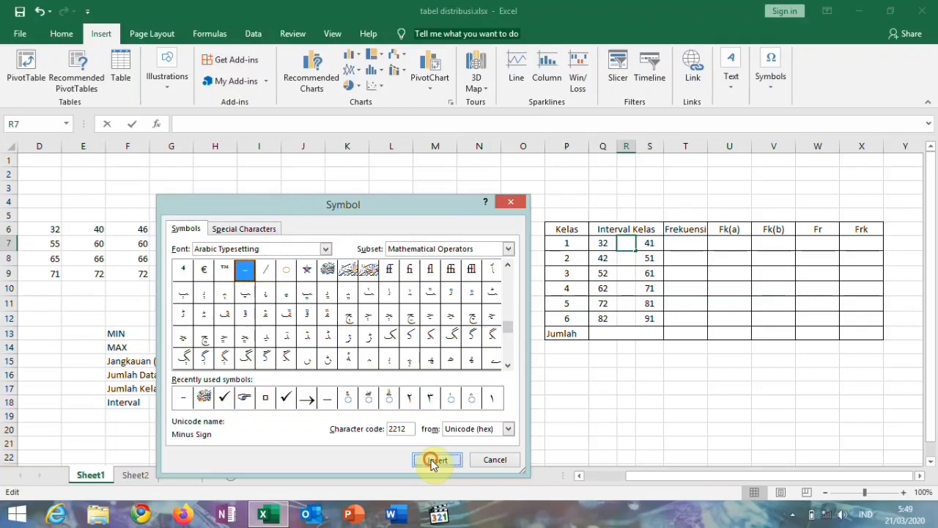
left_click(486, 459)
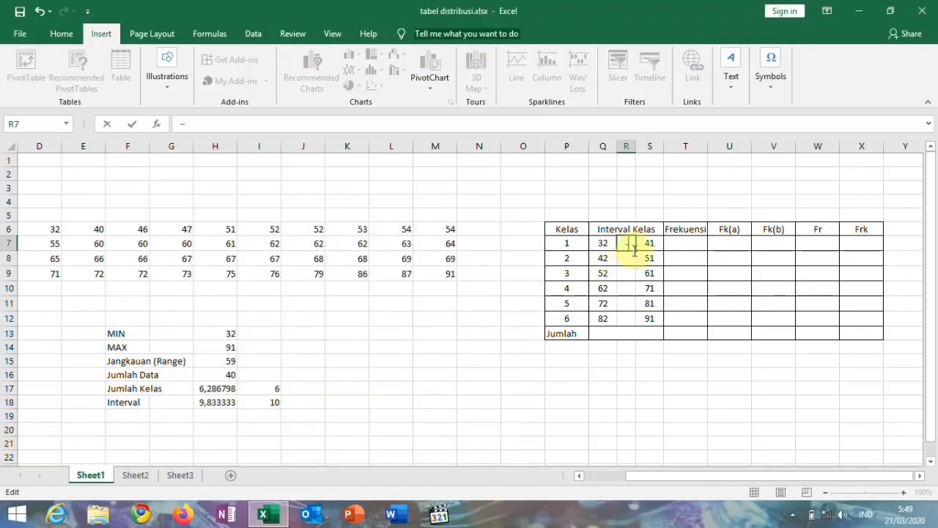
Copy the minus sign in R7 down through R12, between the lower and upper class limits.
left_click_drag(636, 251, 635, 322)
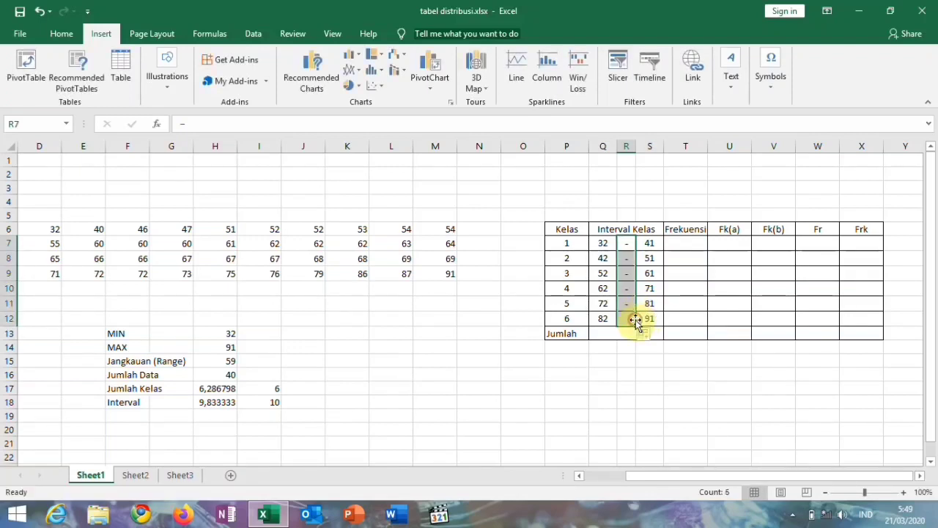
left_click(651, 386)
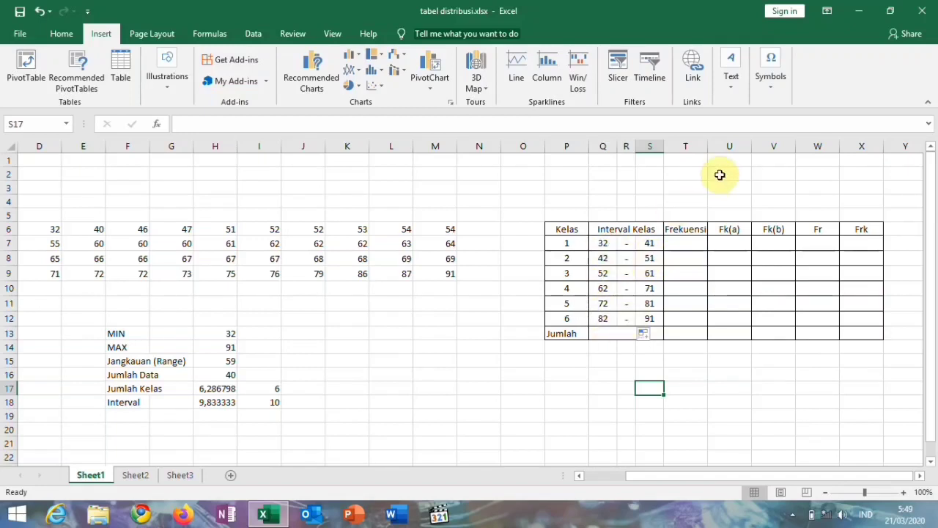
Enter =FREQUENCY(D6:M9;S7:S12) in the first Frekuensi cell, T7.
left_click(690, 241)
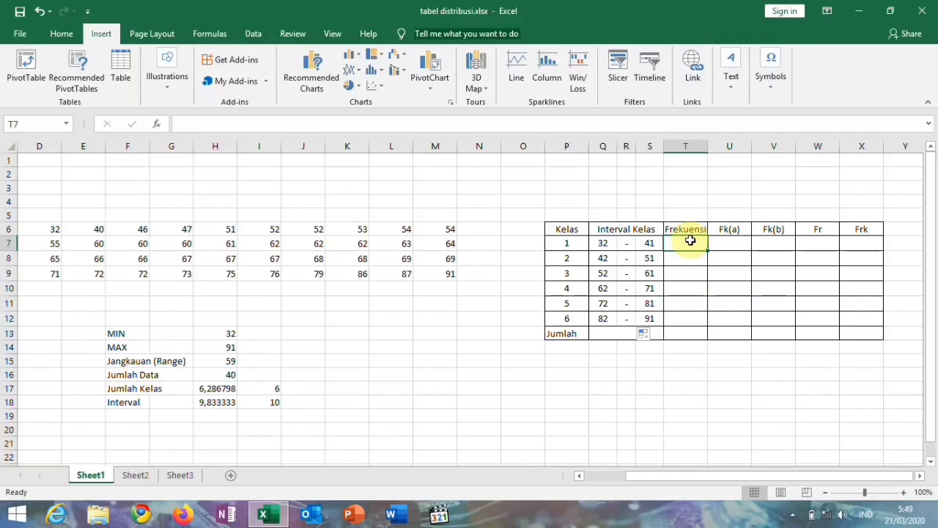
type("=")
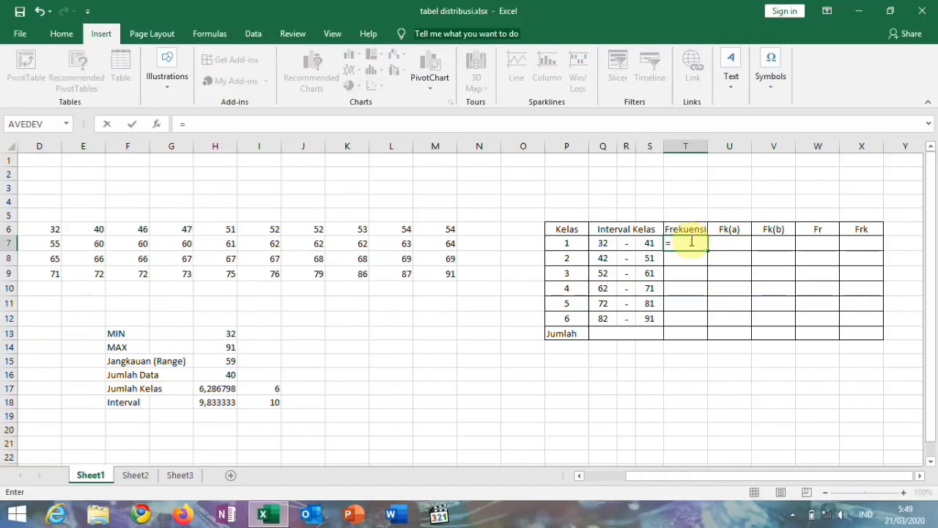
type("fre")
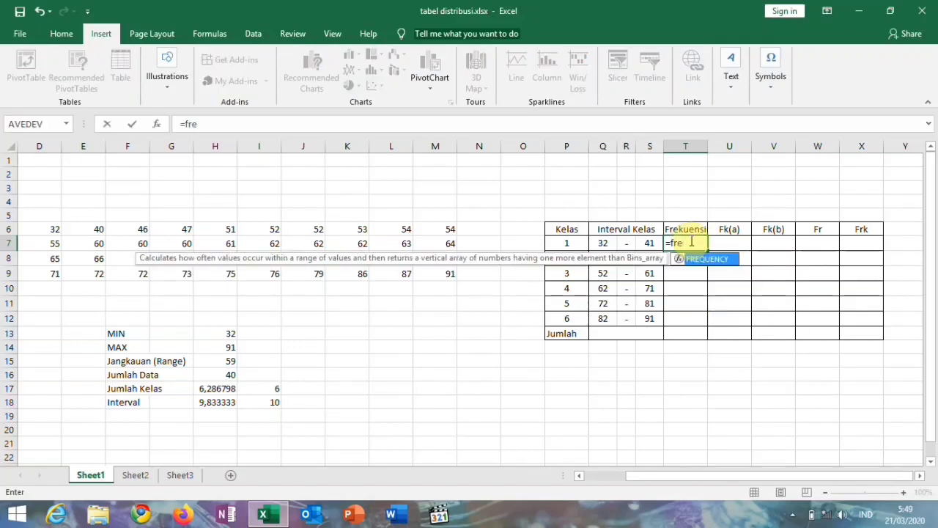
type("quency")
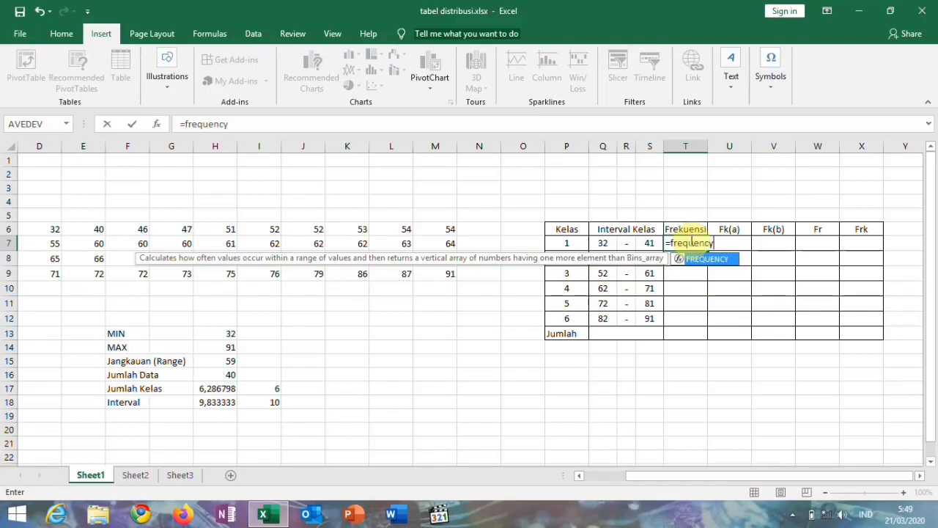
type("(")
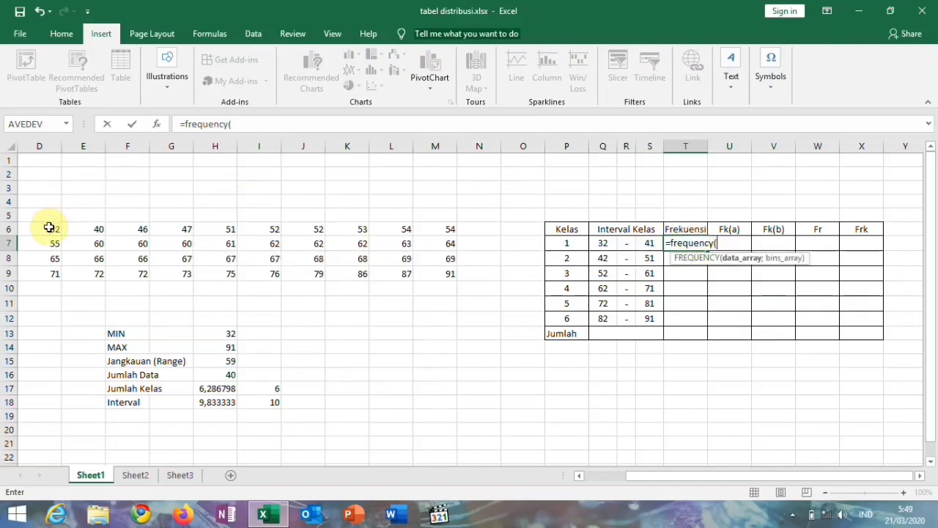
left_click_drag(46, 230, 450, 274)
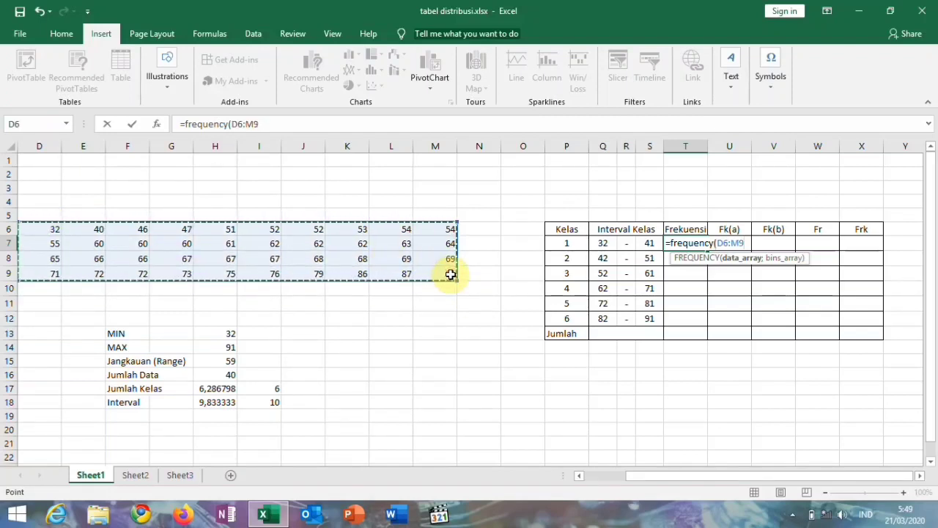
type(";")
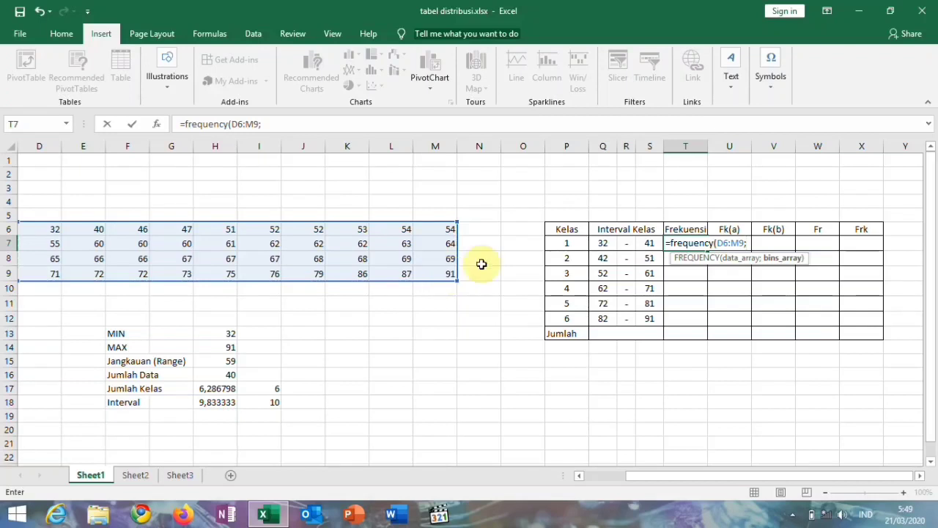
left_click_drag(650, 241, 644, 322)
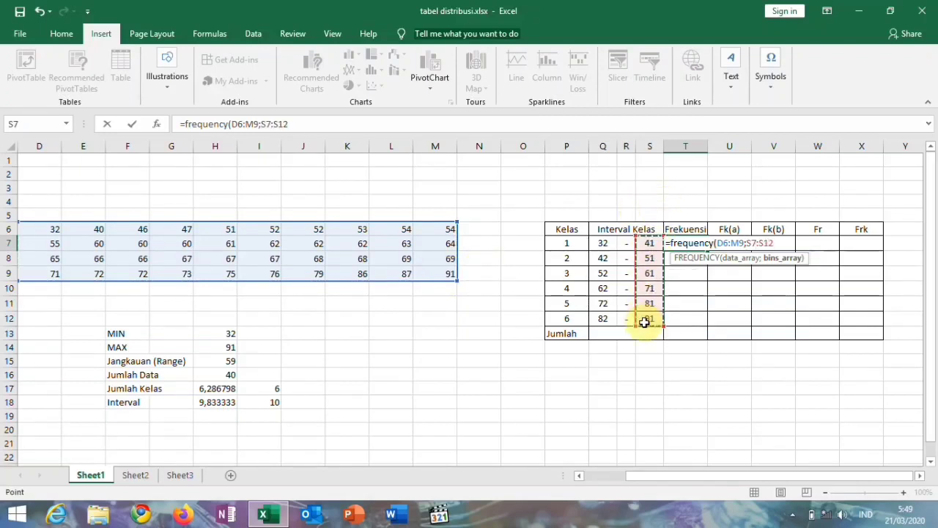
type(")")
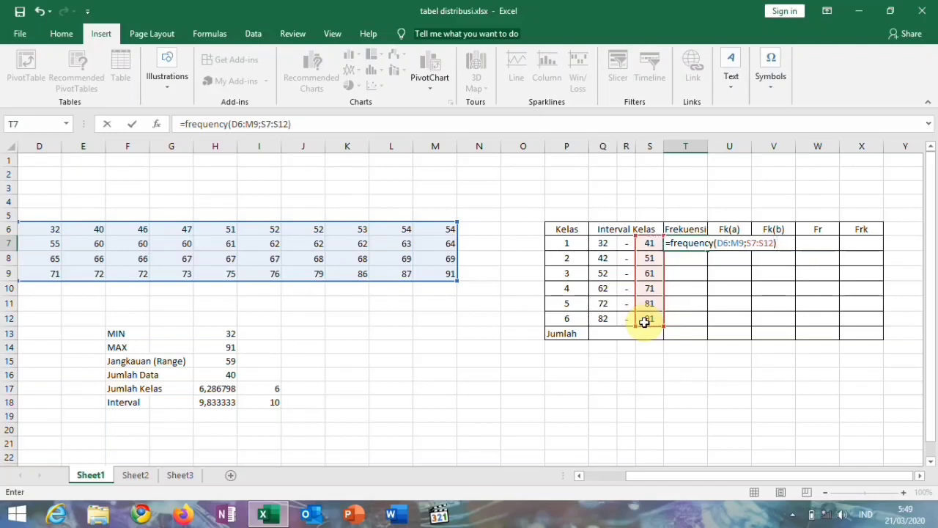
key("Return")
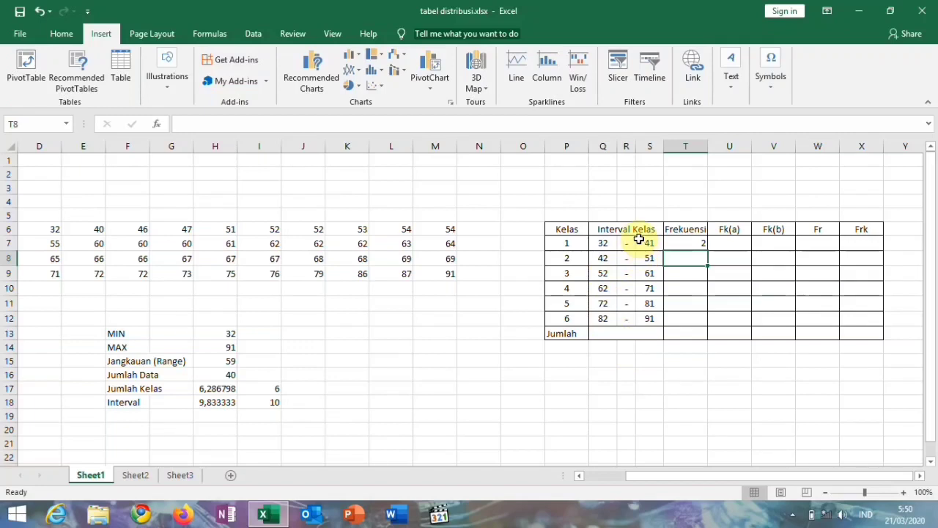
Apply the T7 frequency formula as one array formula across T7:T12 and centre the cells' contents.
left_click(684, 243)
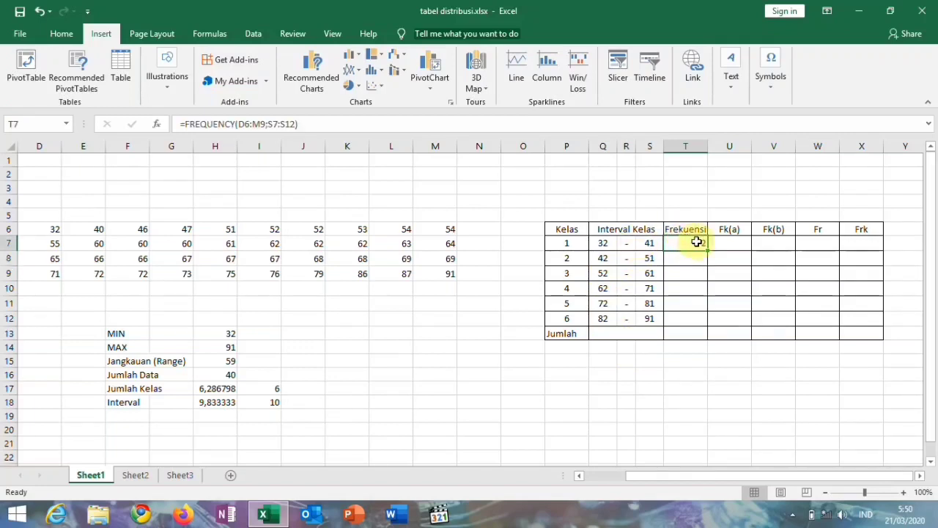
left_click_drag(707, 250, 702, 325)
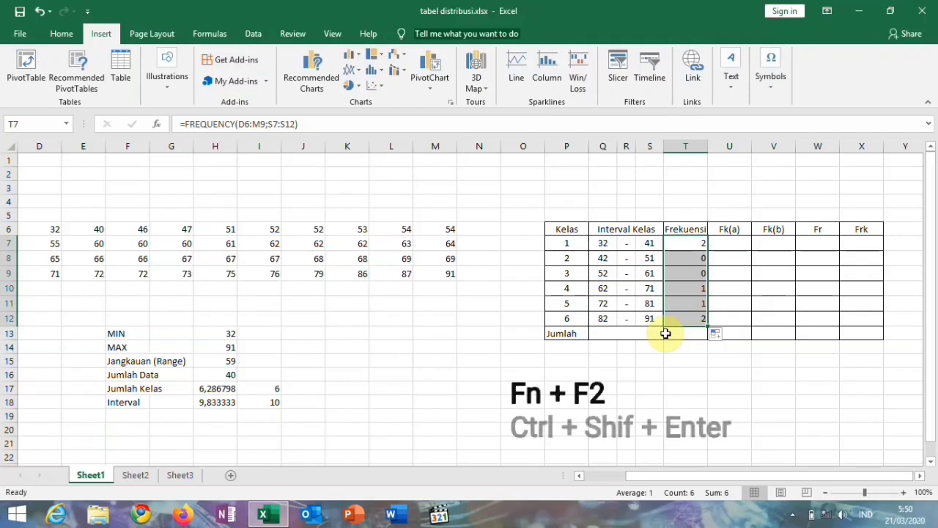
key("F2")
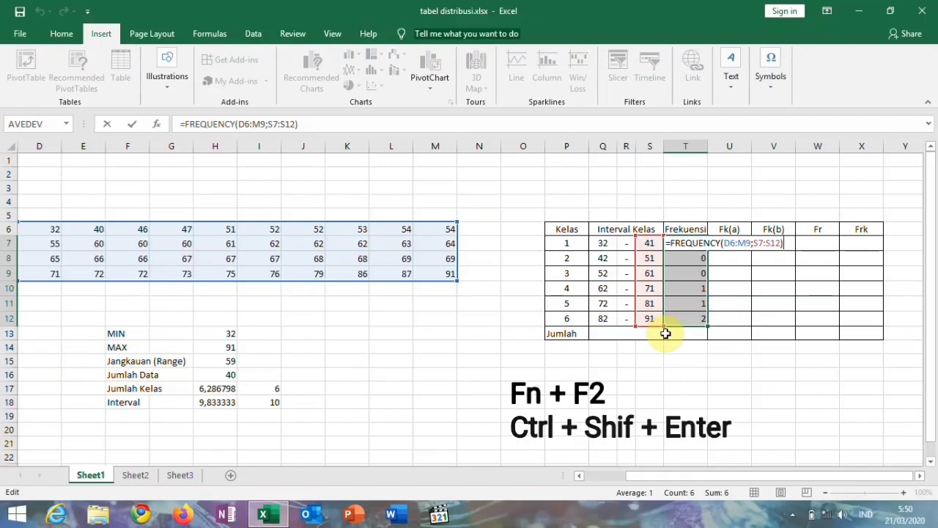
key("ctrl+shift+Return")
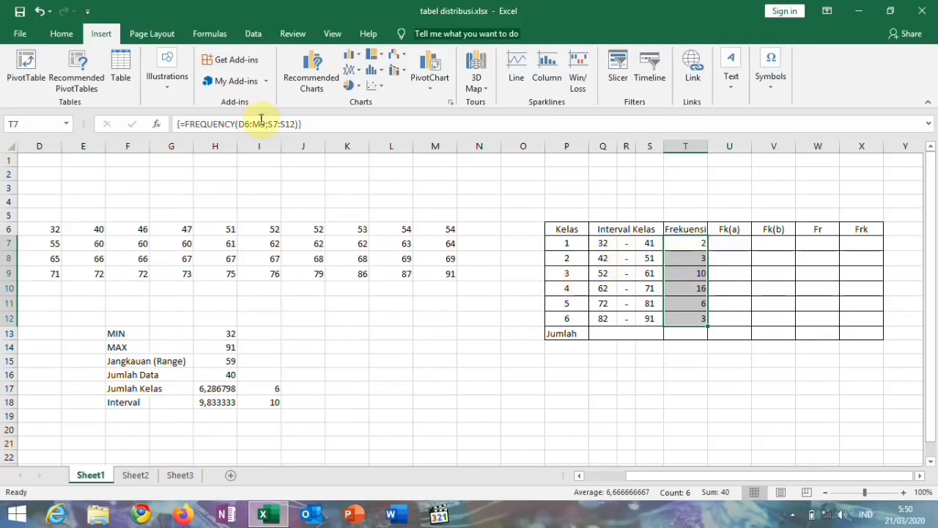
left_click(62, 34)
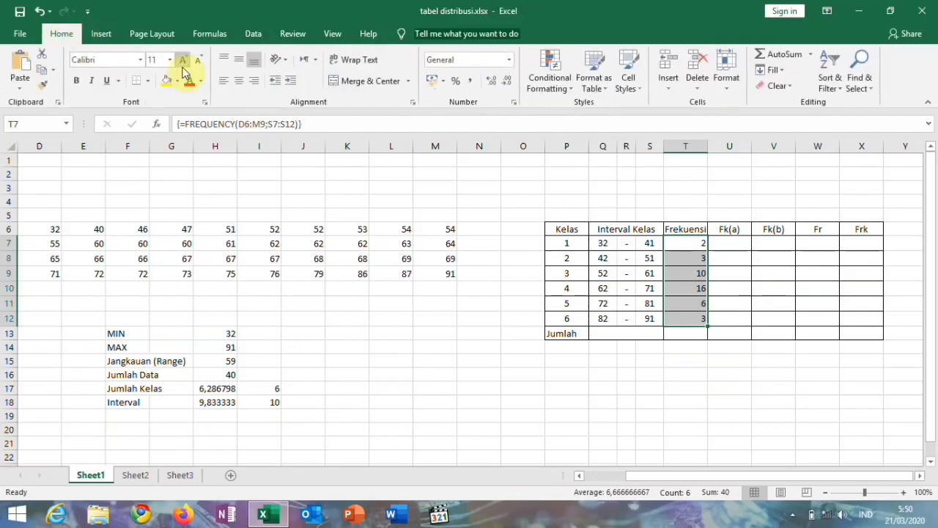
left_click(239, 81)
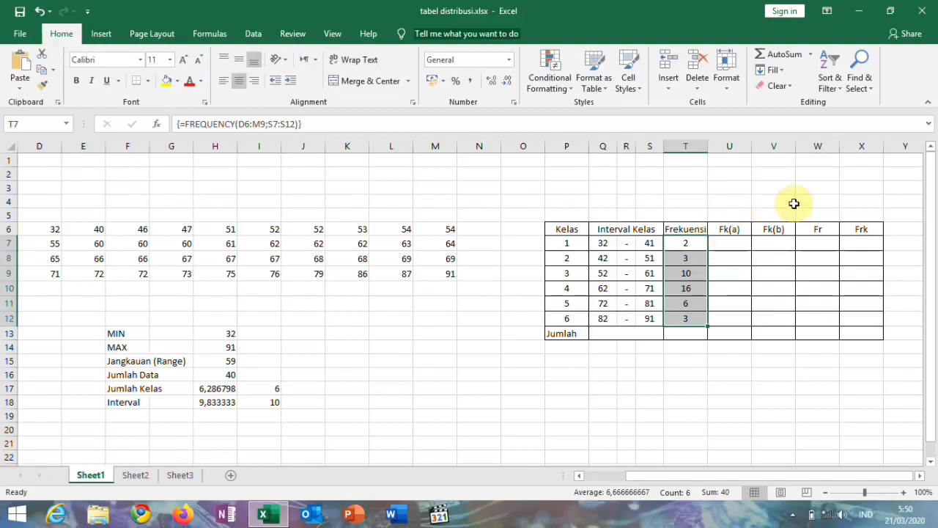
Fill the Fk(a) column with 2 in U7 and =U7+T8 in U8, copied down to U12.
left_click(737, 242)
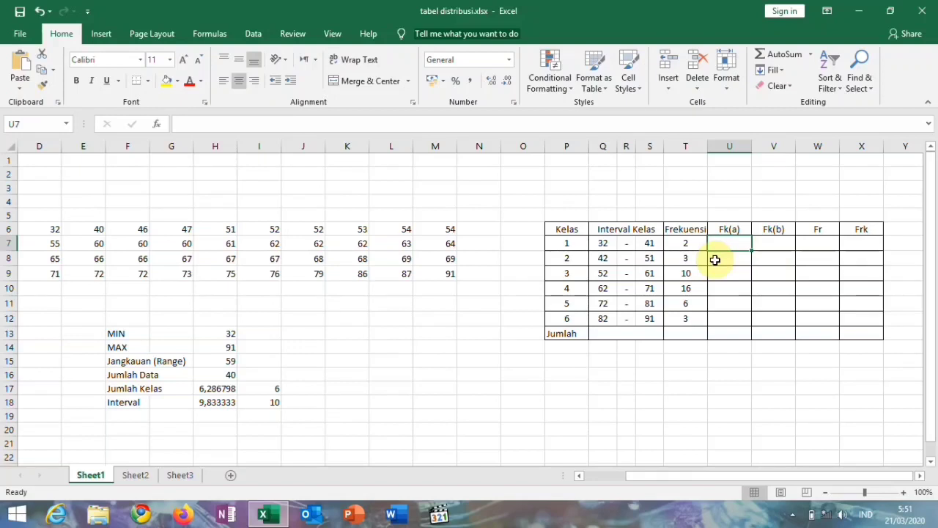
type("2")
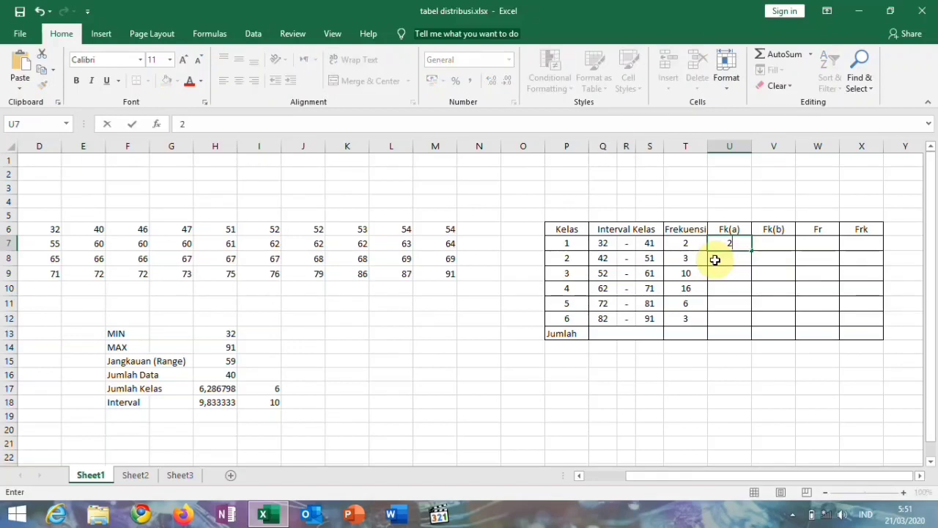
left_click(724, 258)
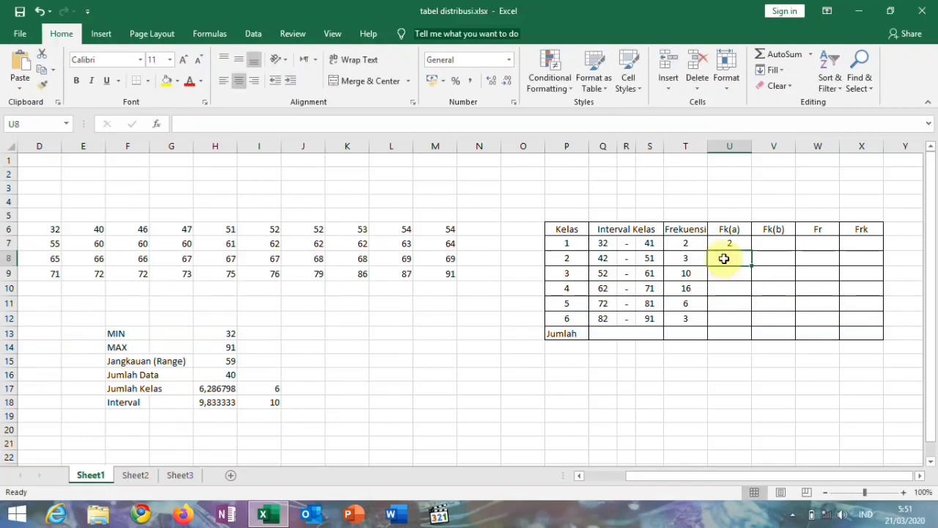
type("=")
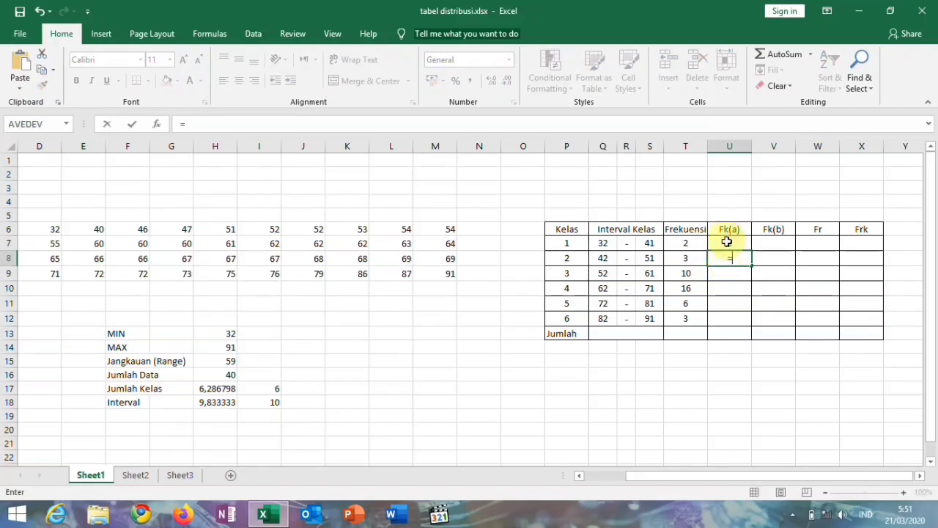
left_click(726, 241)
type("+")
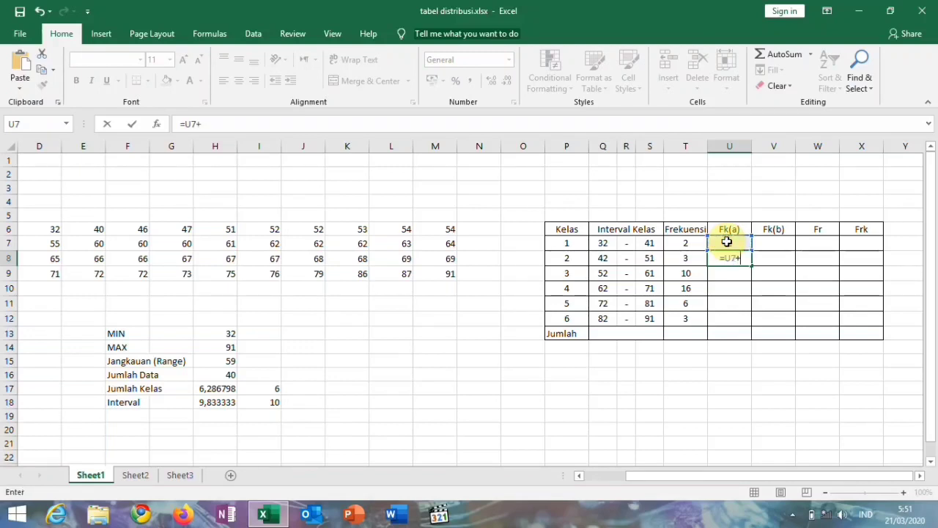
left_click(687, 257)
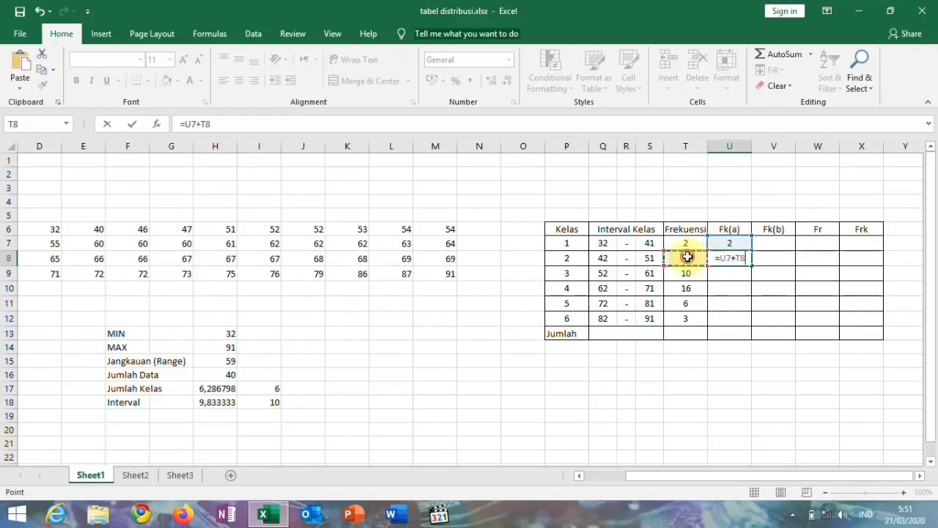
key("Return")
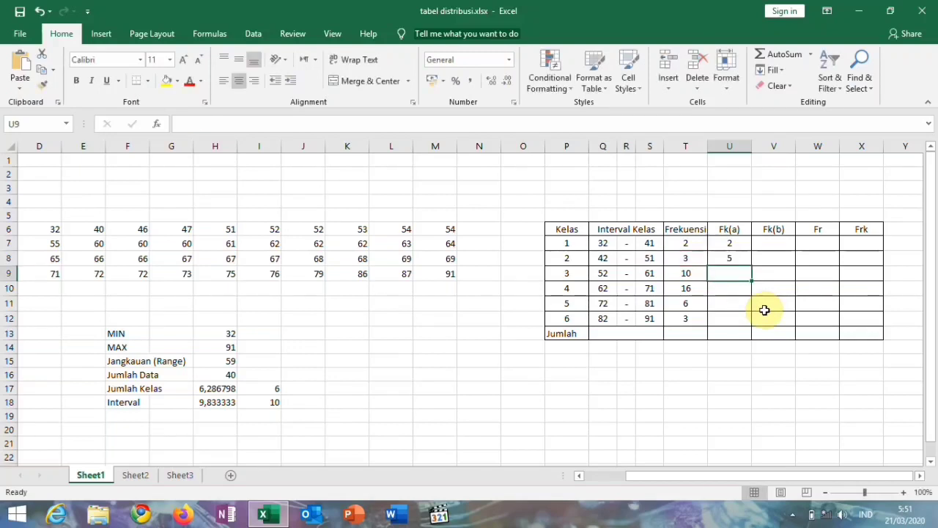
left_click(730, 258)
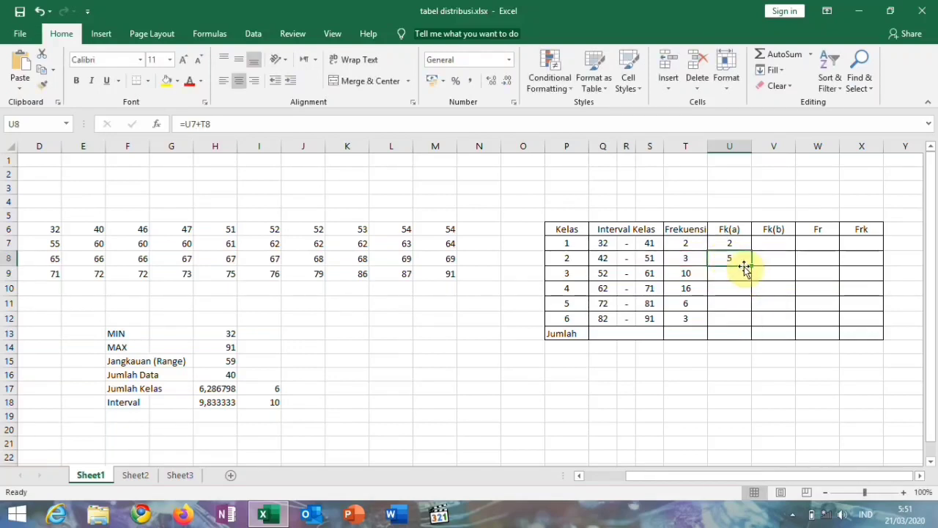
left_click_drag(749, 264, 742, 321)
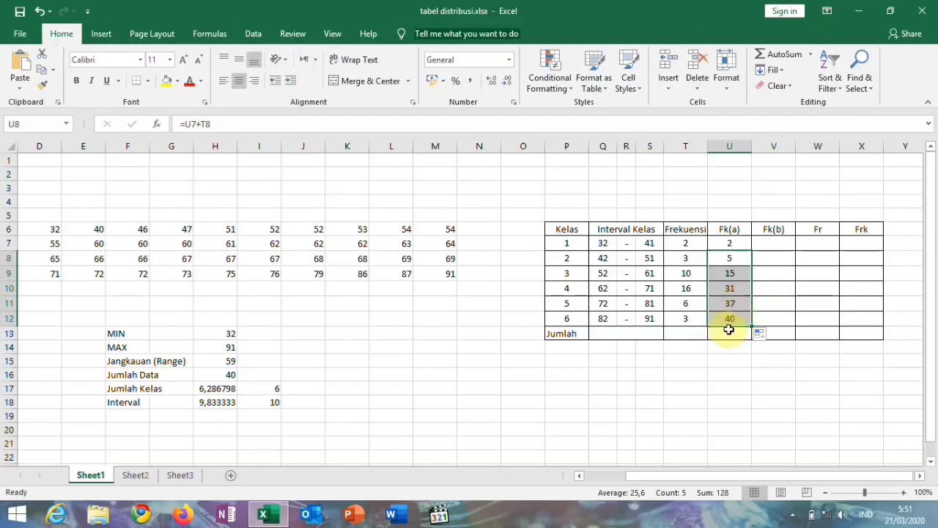
left_click(728, 318)
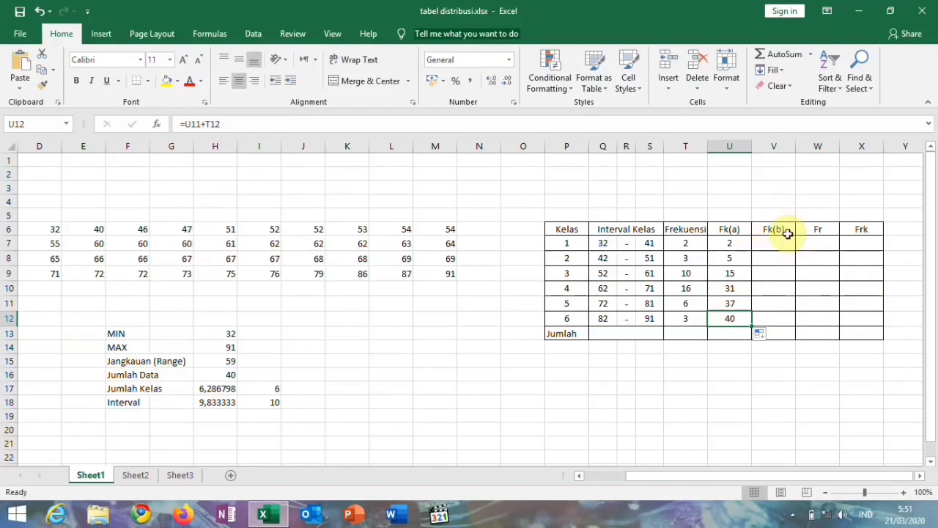
Fill the Fk(b) column with 3 in V12 and =V12+T11 in V11, copied up to V7.
left_click(774, 321)
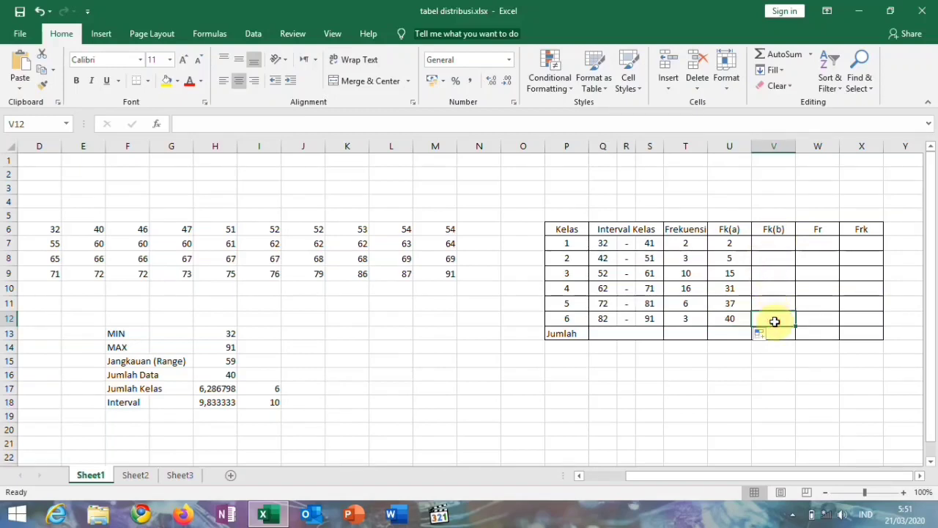
type("3")
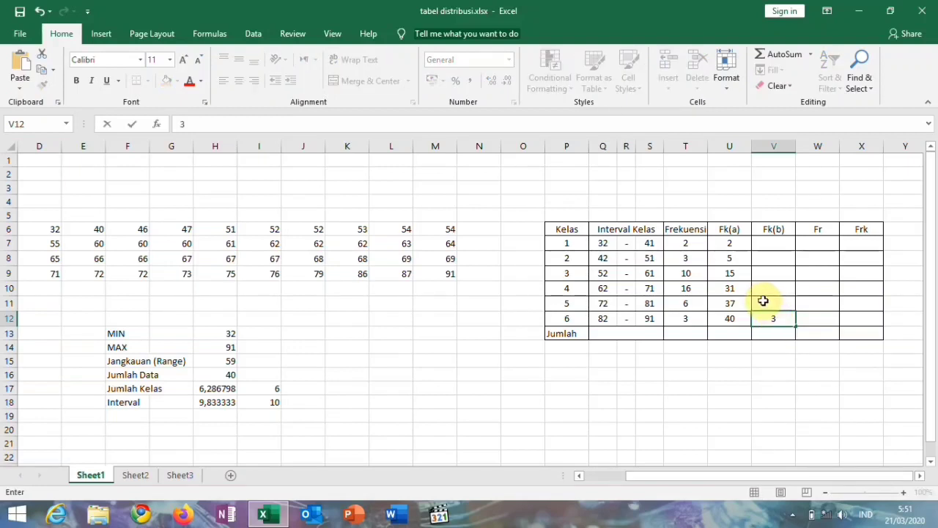
left_click(763, 300)
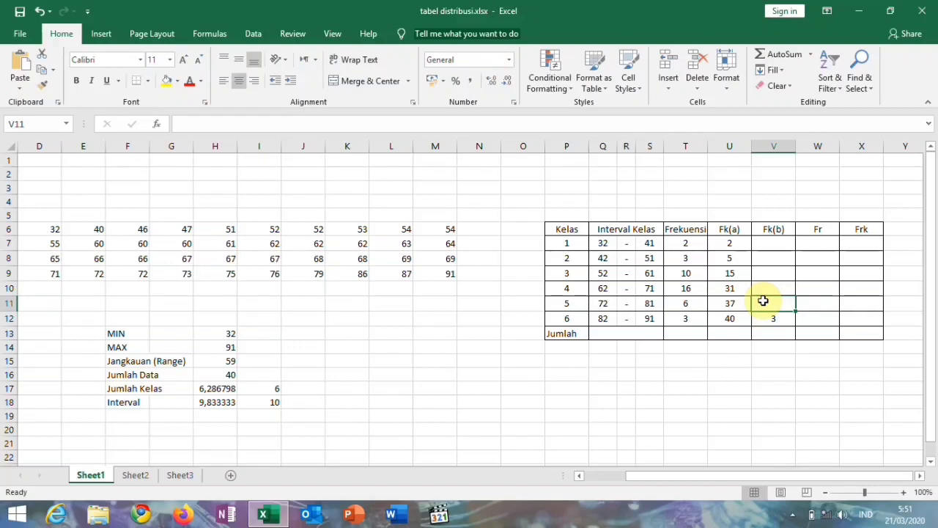
type("=")
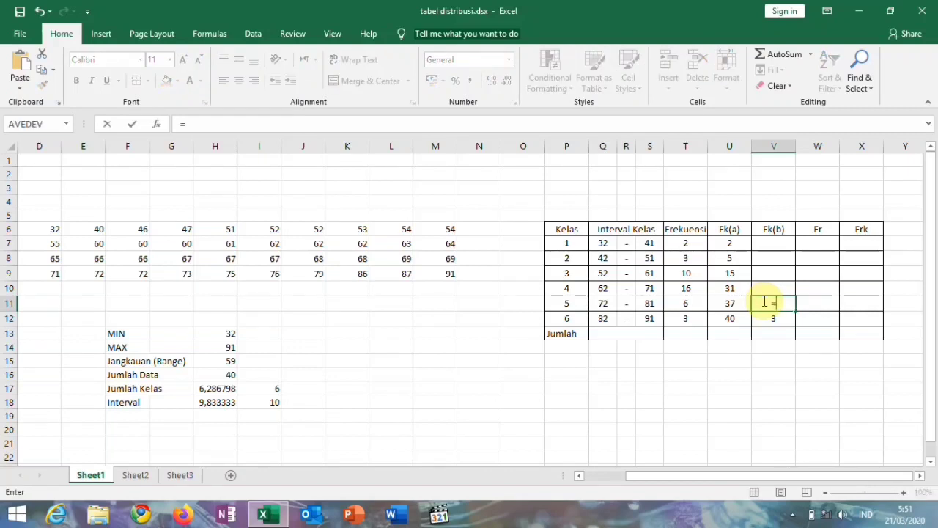
left_click(770, 318)
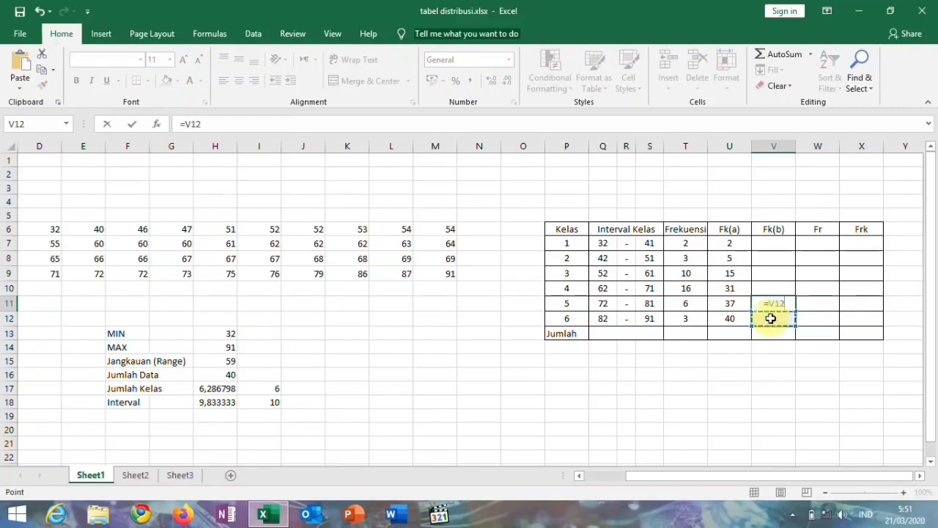
type("+")
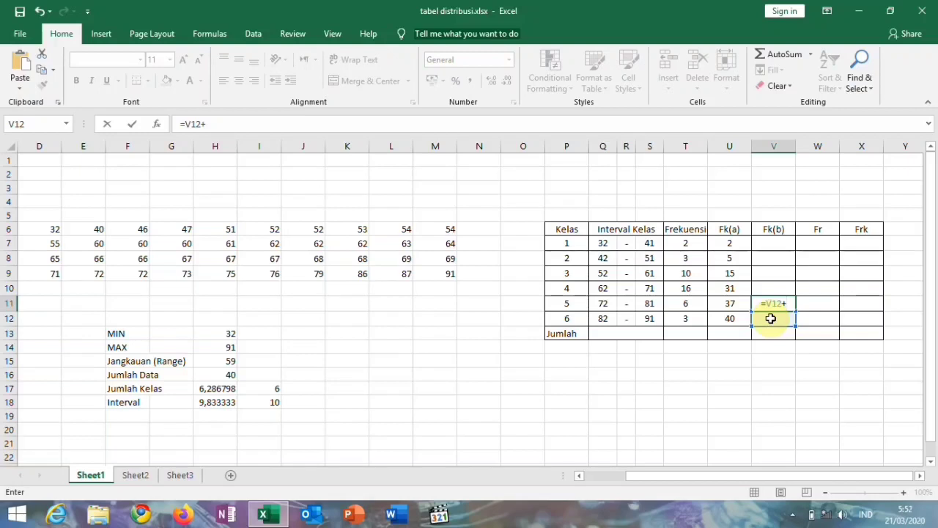
left_click(688, 303)
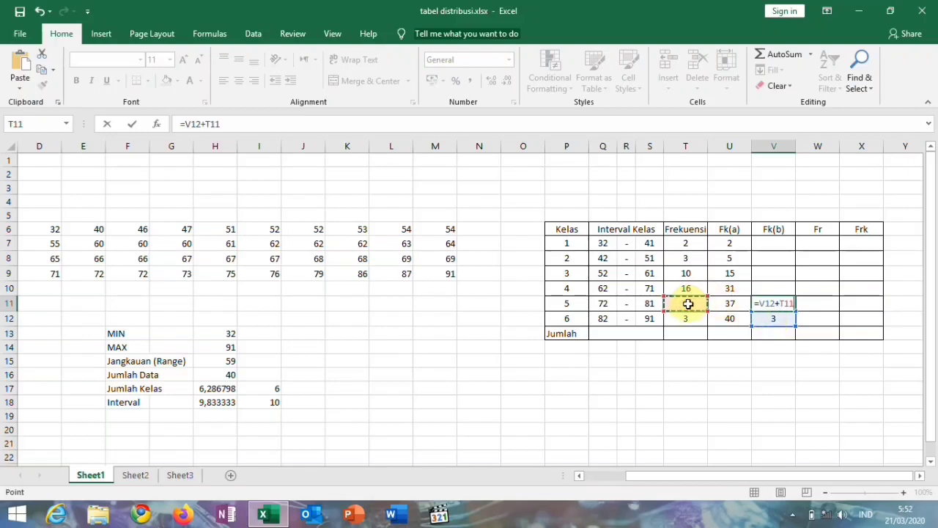
key("Return")
left_click(773, 305)
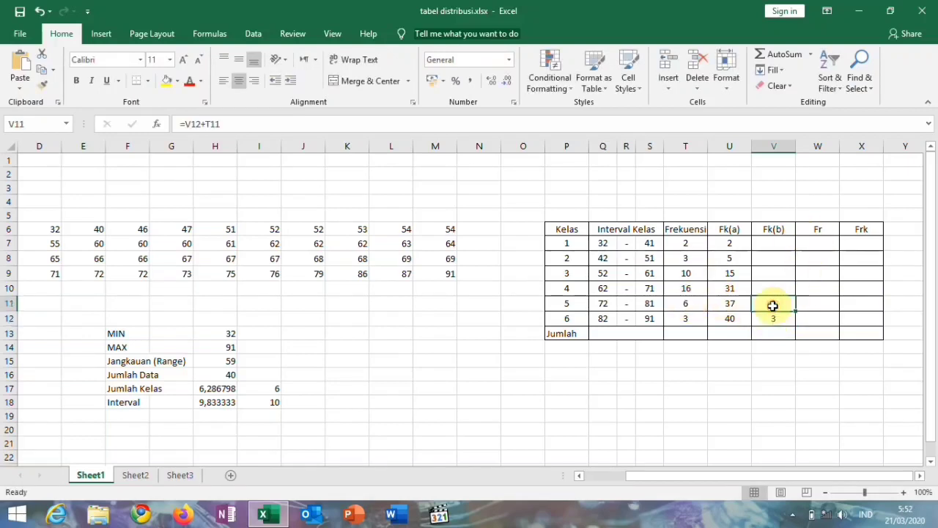
left_click_drag(795, 310, 790, 239)
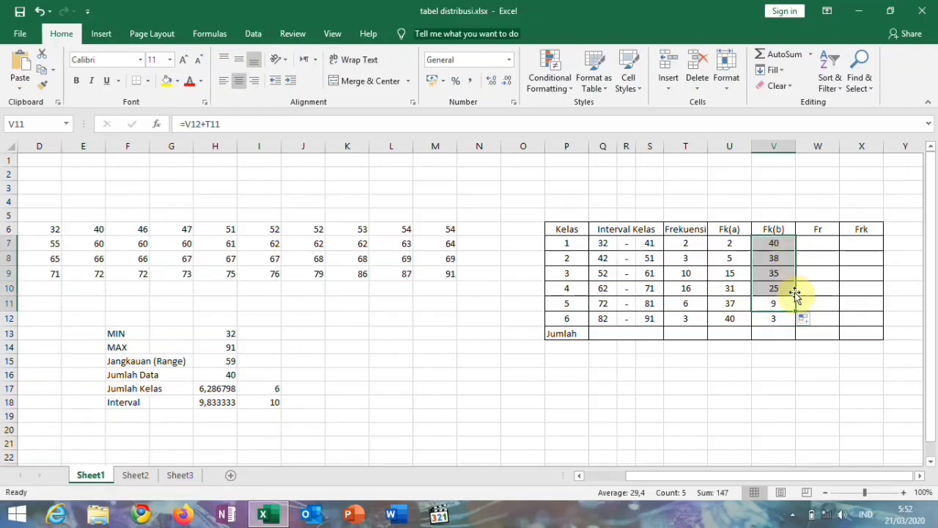
left_click(781, 361)
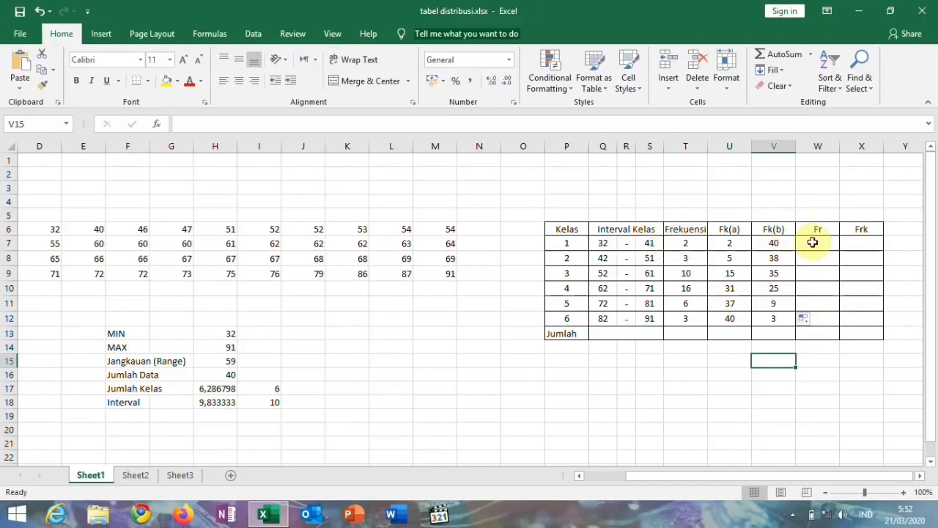
Enter N = 40 in the Jumlah row under the Frekuensi column, T13.
left_click(678, 335)
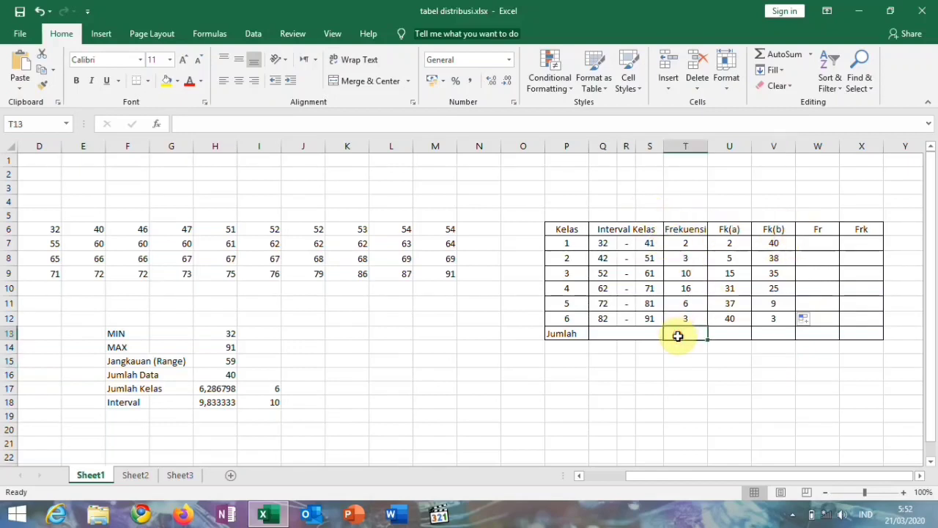
type("N = 40")
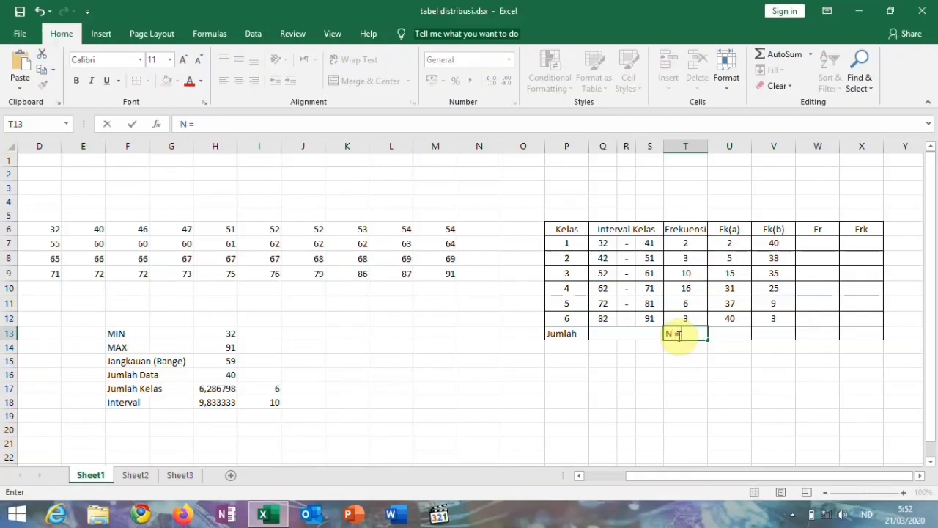
left_click(771, 375)
Fill the Fr column with =T7/40 in W7, copied down to W12.
left_click(807, 242)
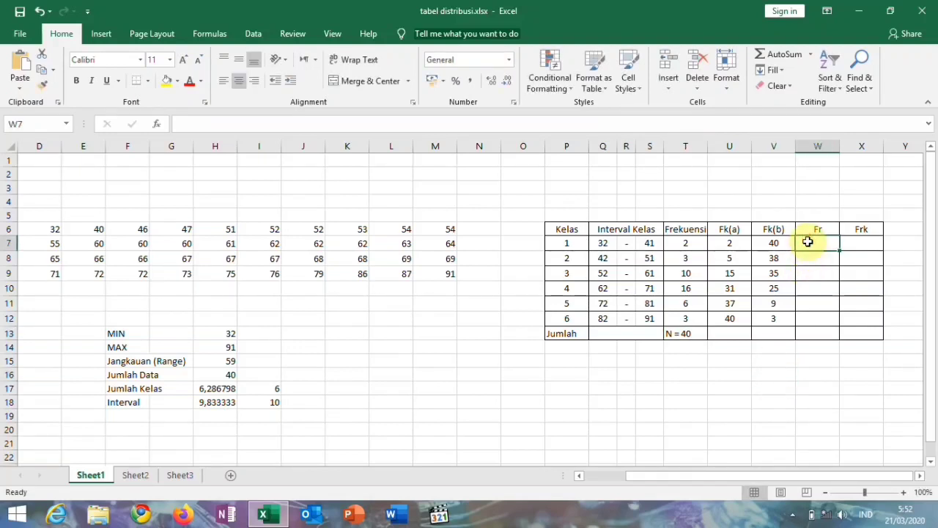
type("=")
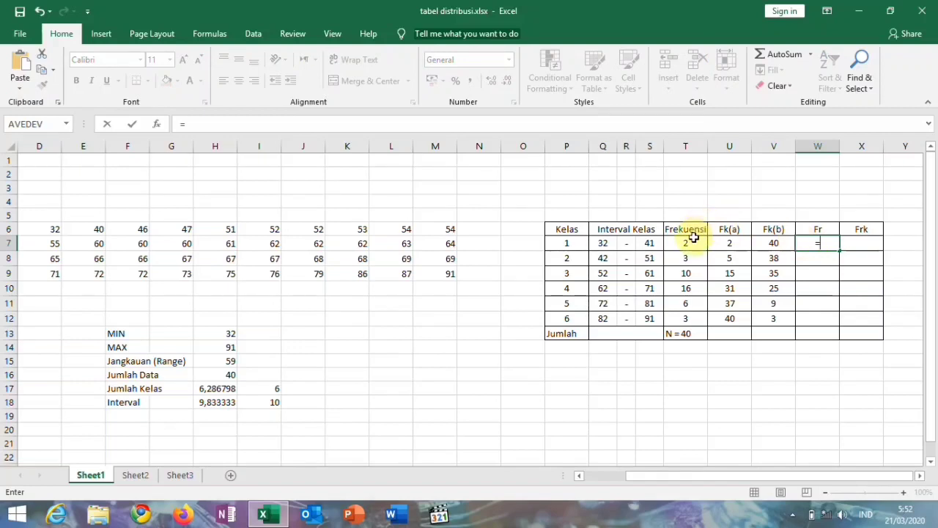
left_click(692, 243)
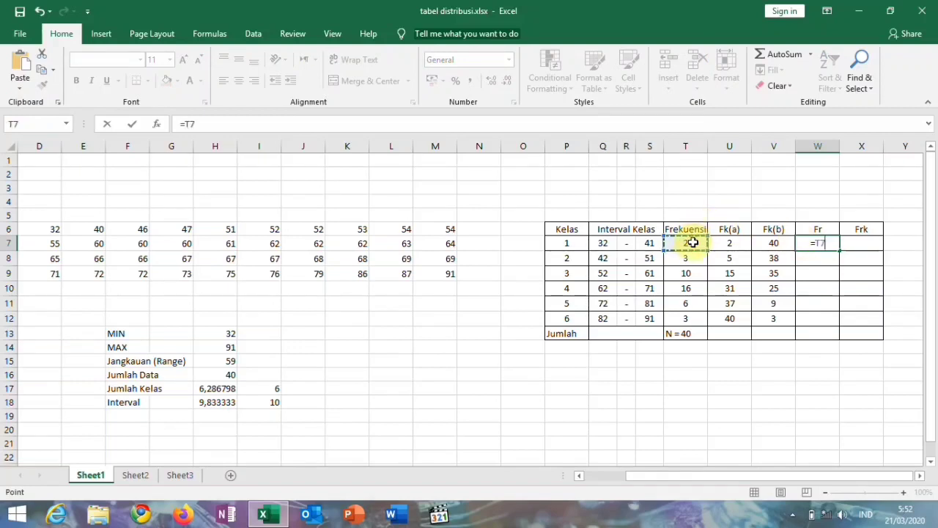
type("/")
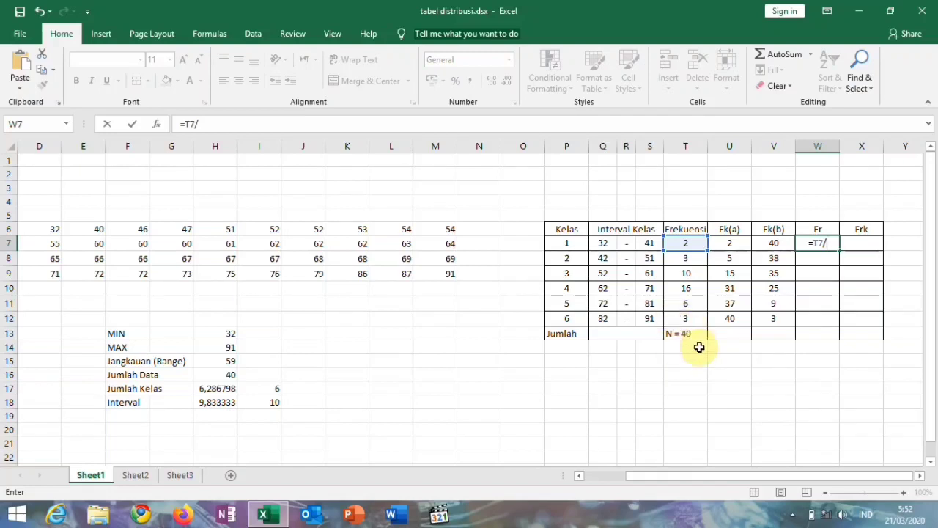
type("40")
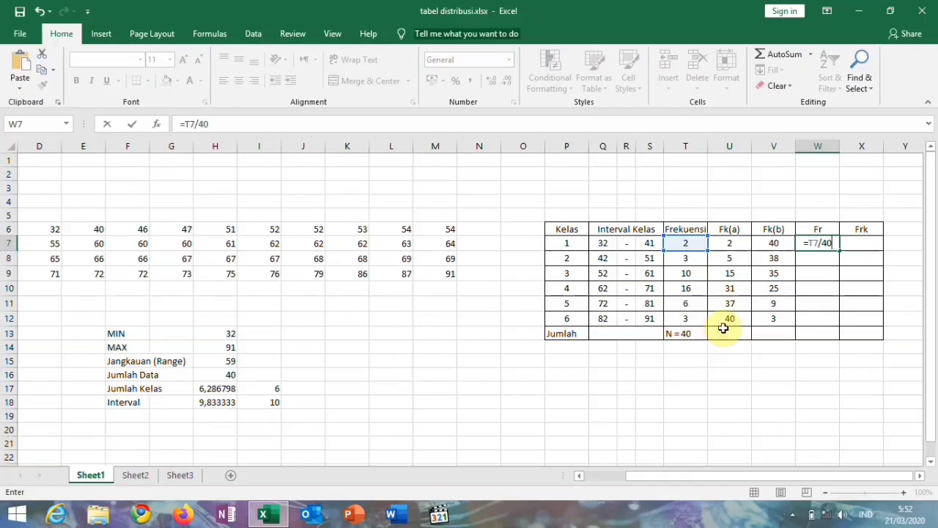
key("Return")
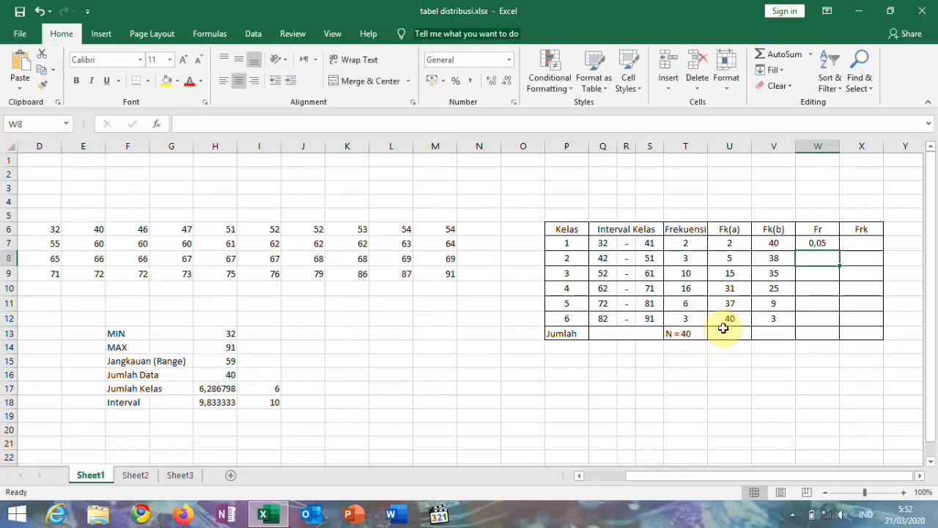
left_click(815, 244)
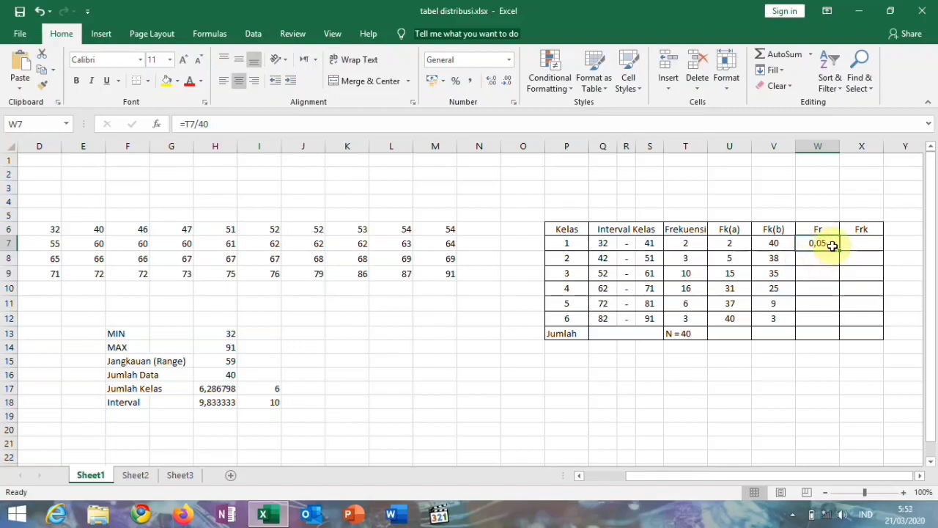
left_click_drag(838, 251, 832, 324)
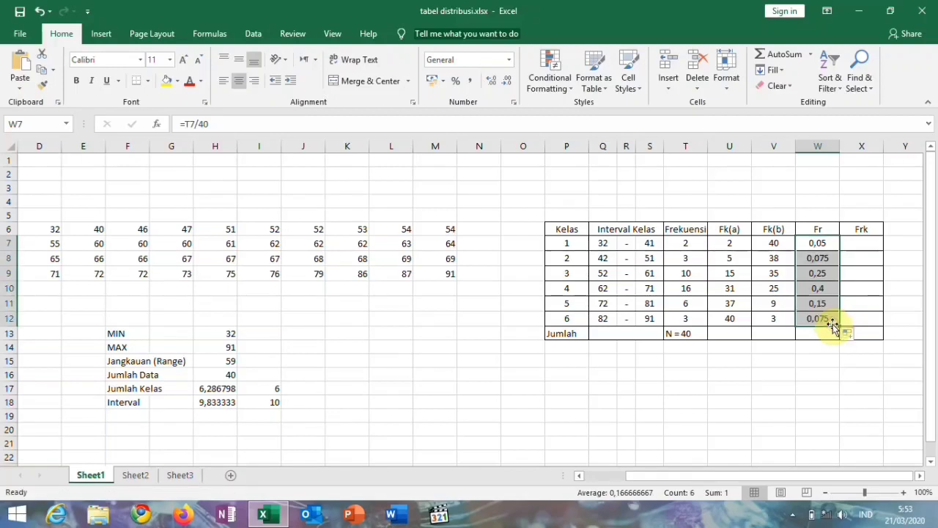
left_click(859, 385)
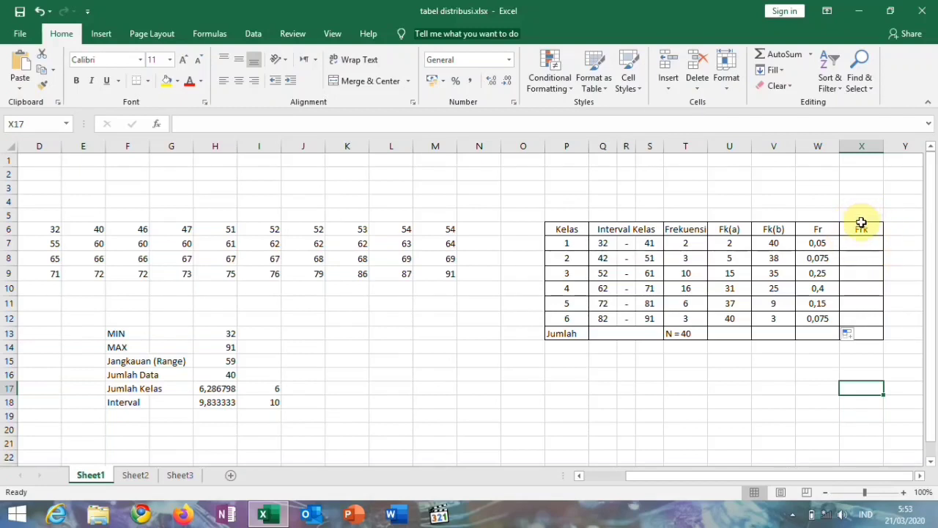
Fill the Frk column with 0,05 in X7 and =X7+W8 in X8, copied down to X12.
left_click(863, 242)
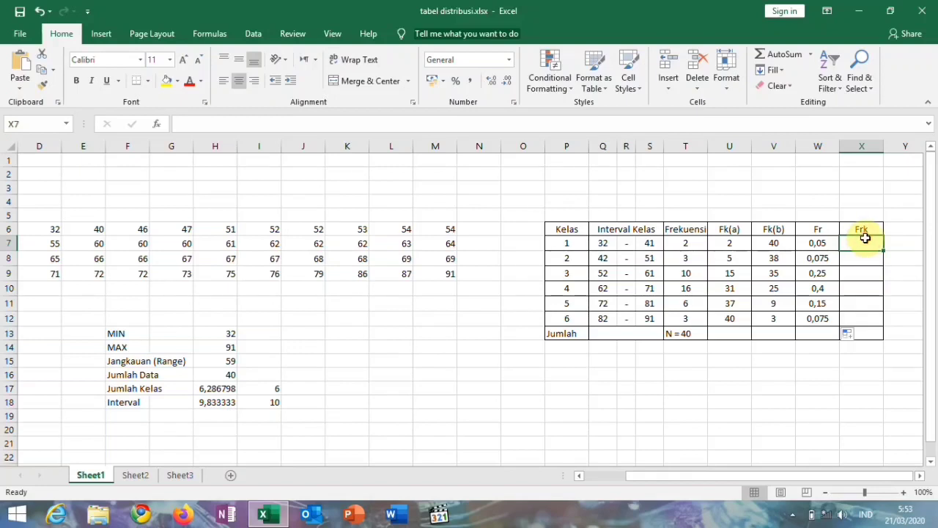
type("0")
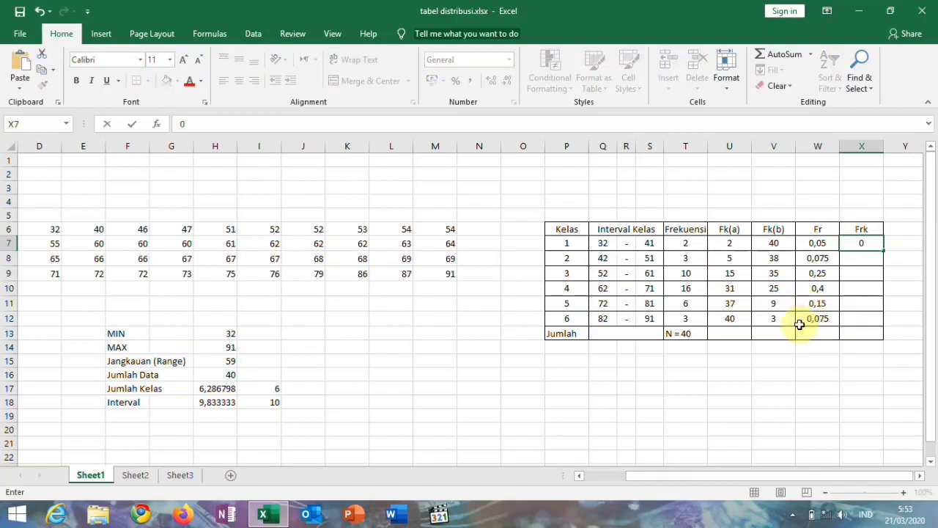
type(",05")
left_click(862, 260)
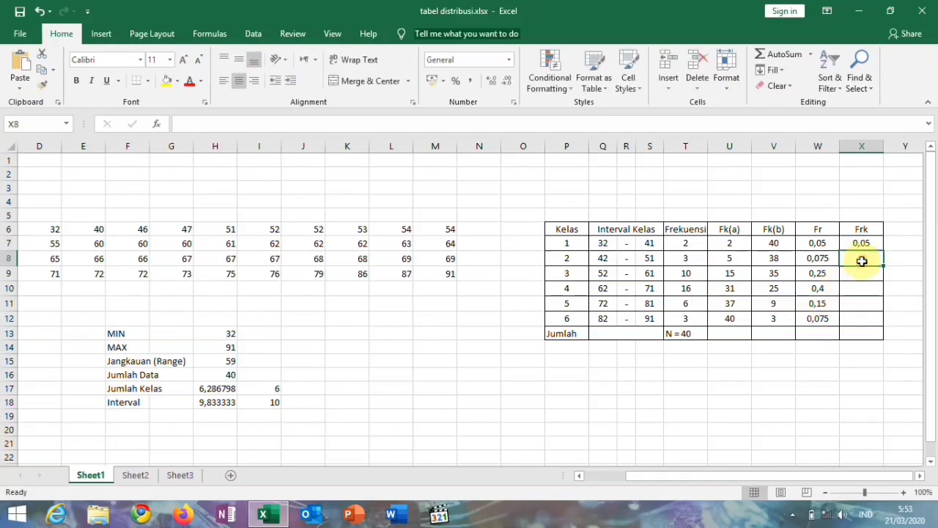
type("=")
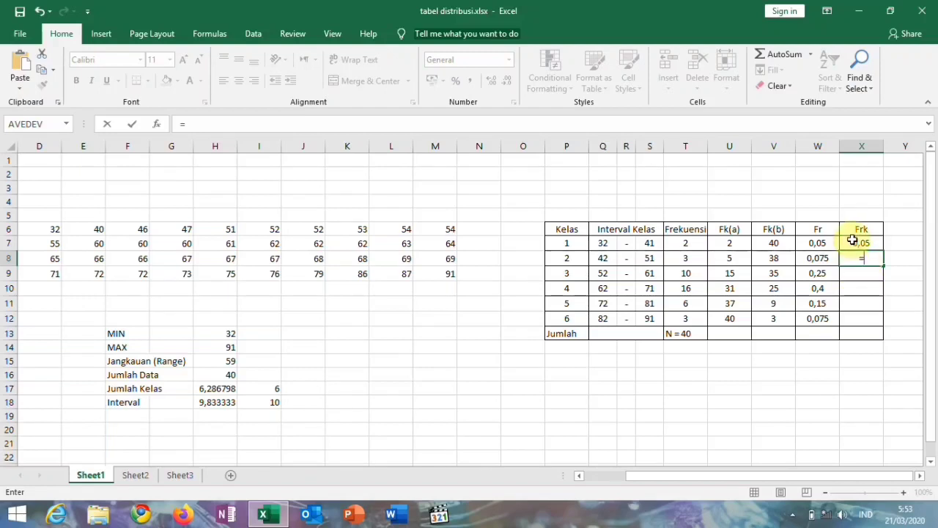
left_click(854, 242)
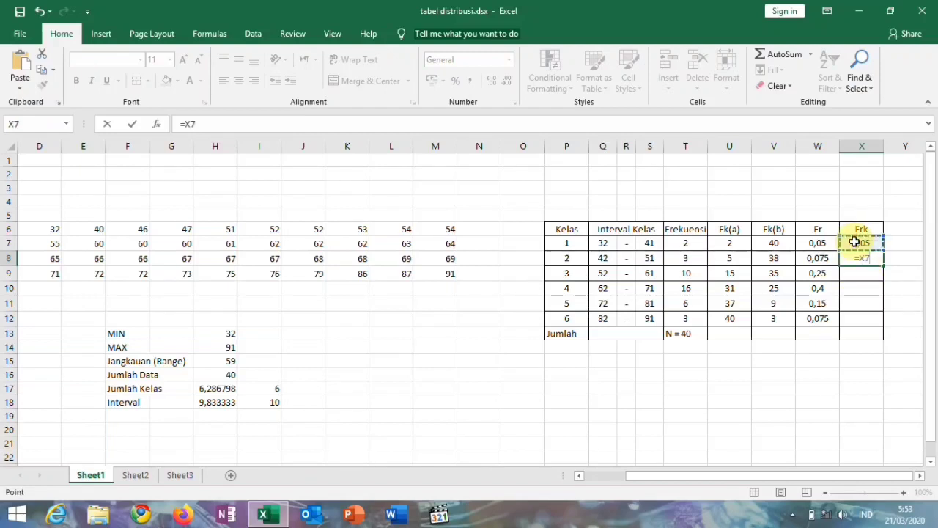
type("+")
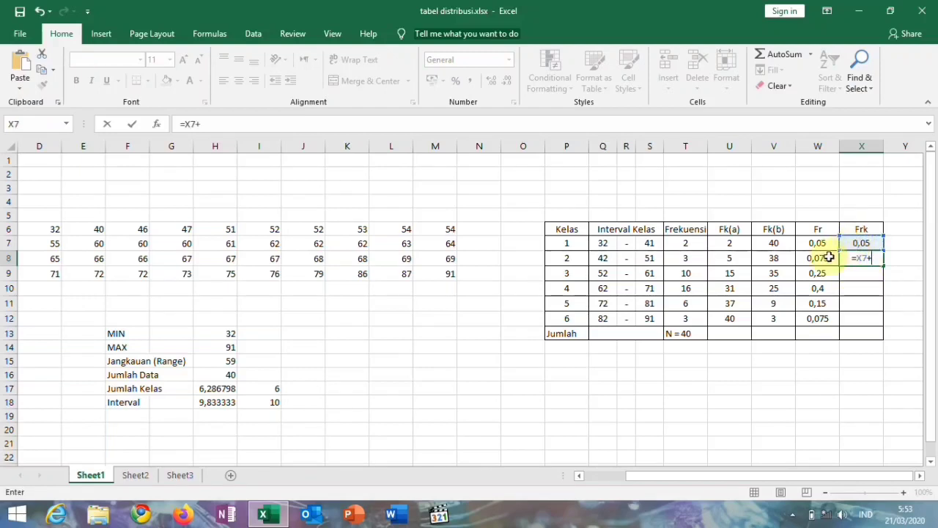
left_click(826, 258)
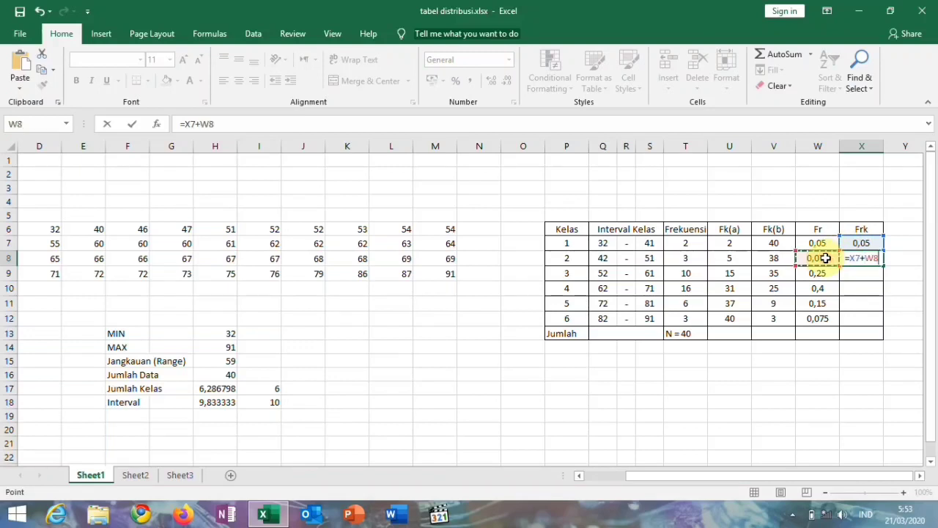
key("Return")
left_click(877, 257)
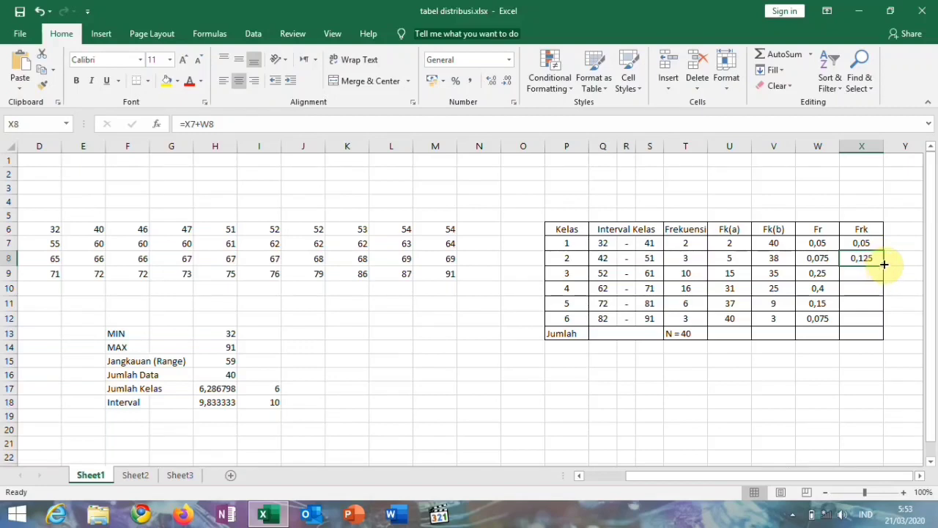
left_click_drag(884, 265, 878, 327)
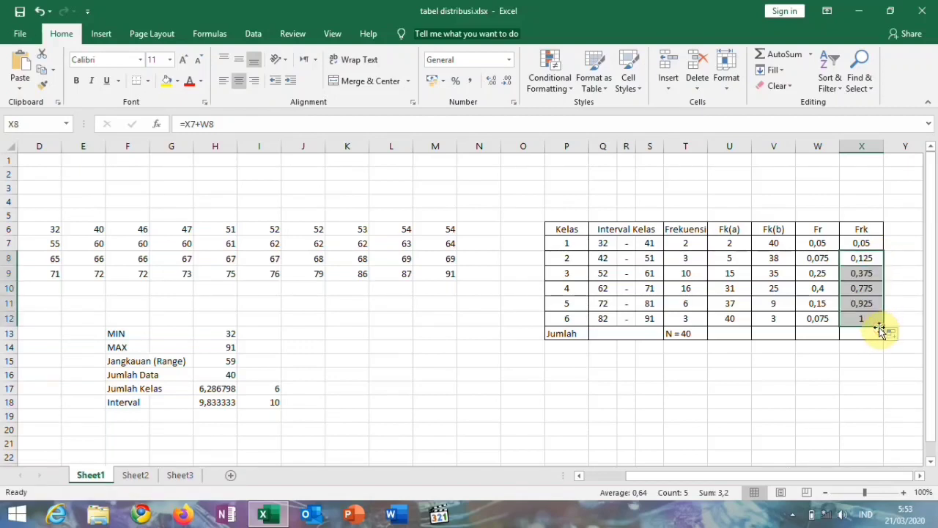
left_click(891, 278)
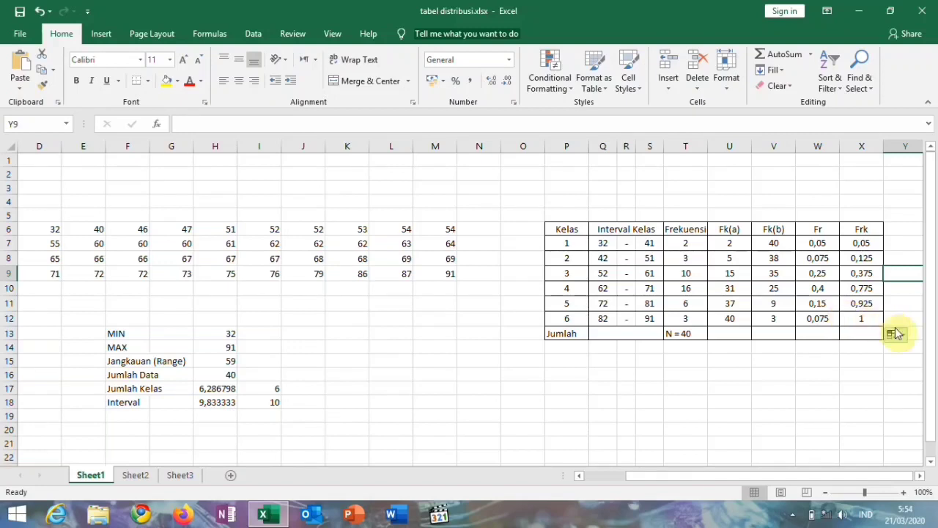
Merge and center P4:X4 above the frequency table and enter the title Tabel Distribusi Frekuensi.
left_click(569, 197)
left_click_drag(570, 197, 862, 201)
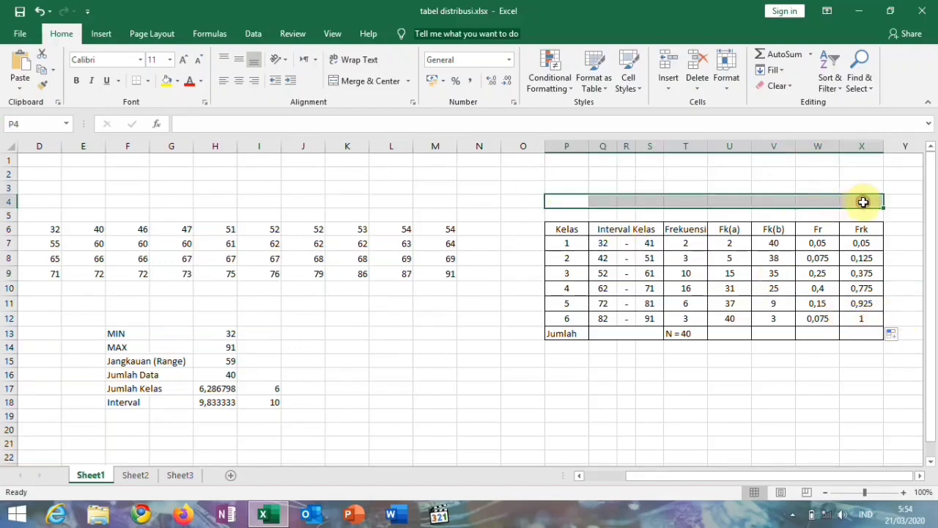
left_click(367, 84)
type("Teb")
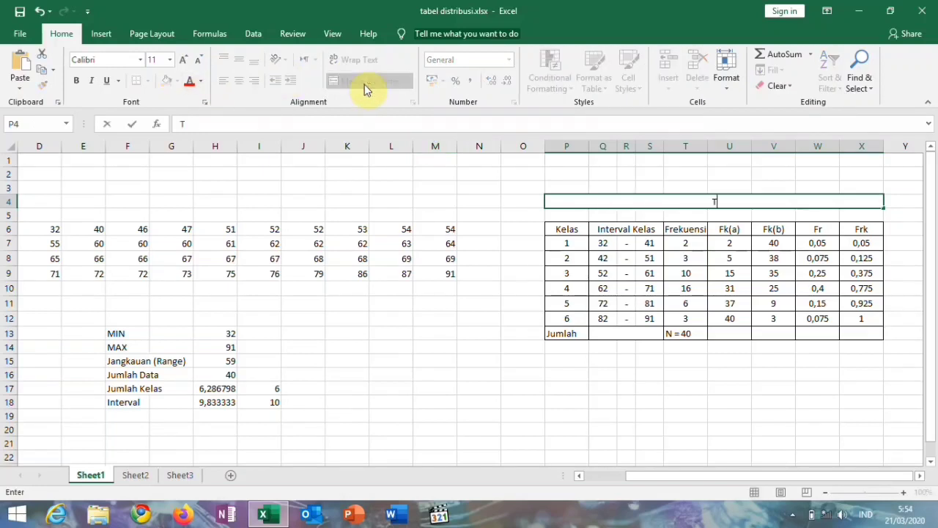
key("BackSpace")
key("BackSpace")
type("abel Distribusi")
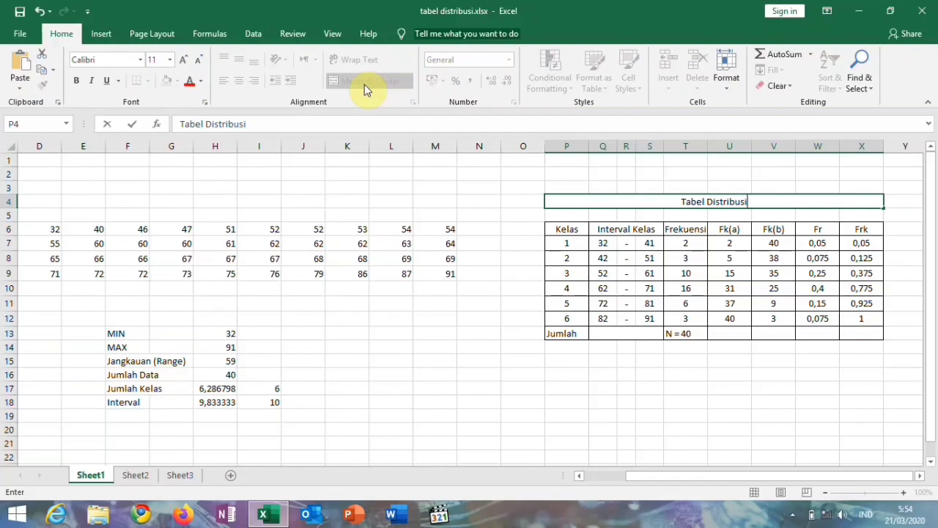
type(" Freuensi")
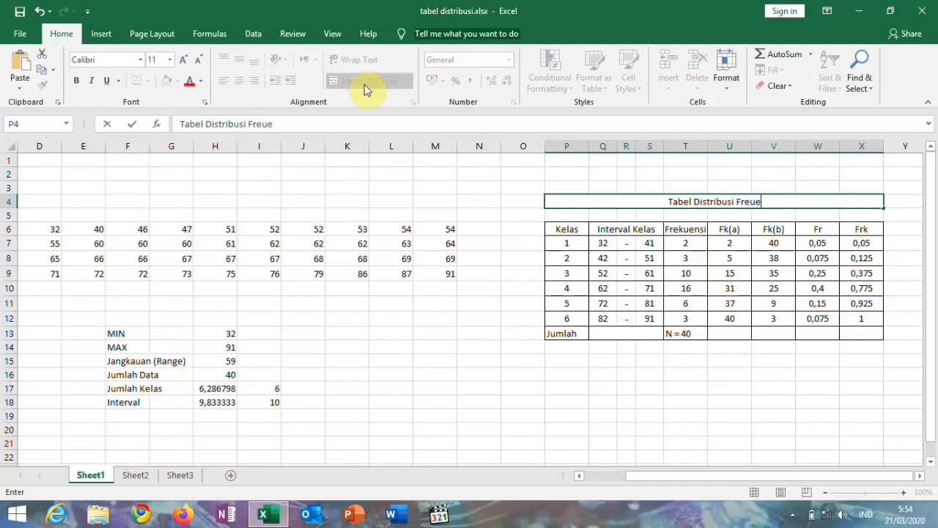
key("BackSpace")
key("BackSpace")
key("BackSpace")
key("BackSpace")
key("BackSpace")
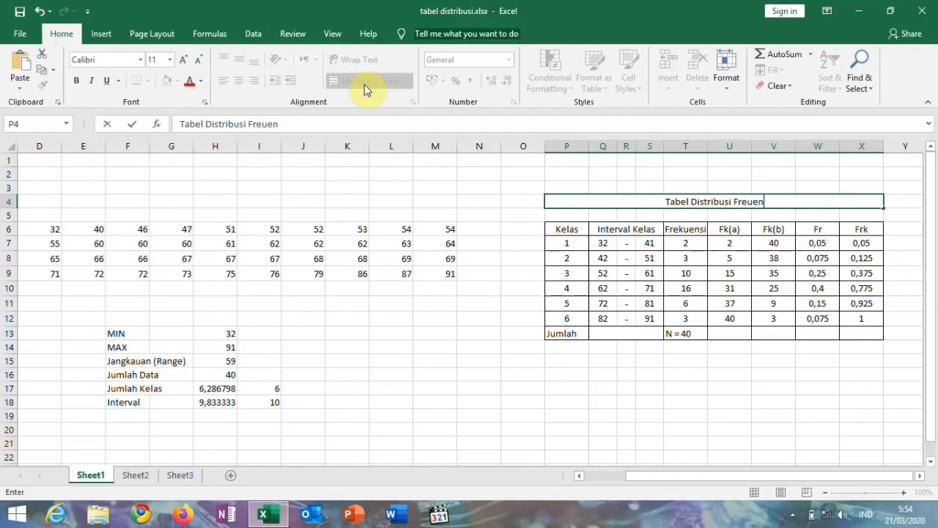
type("ku")
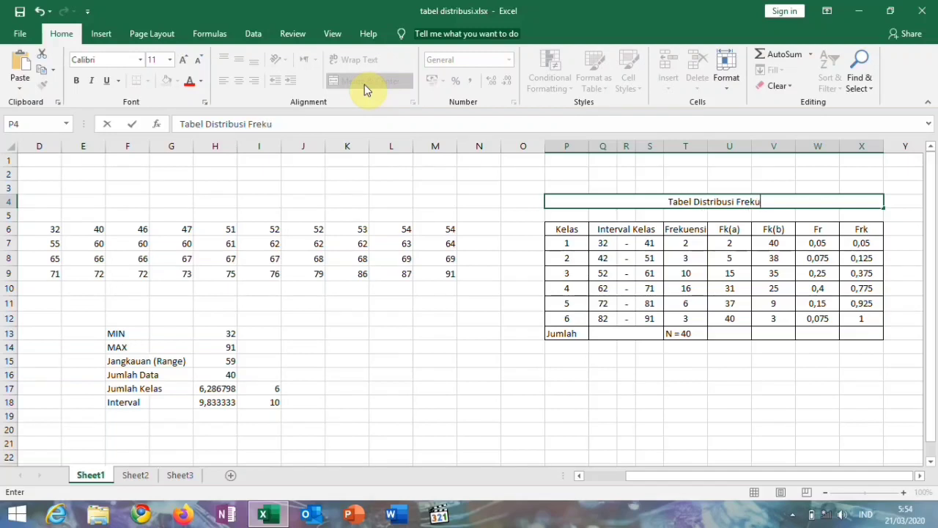
type("ensi")
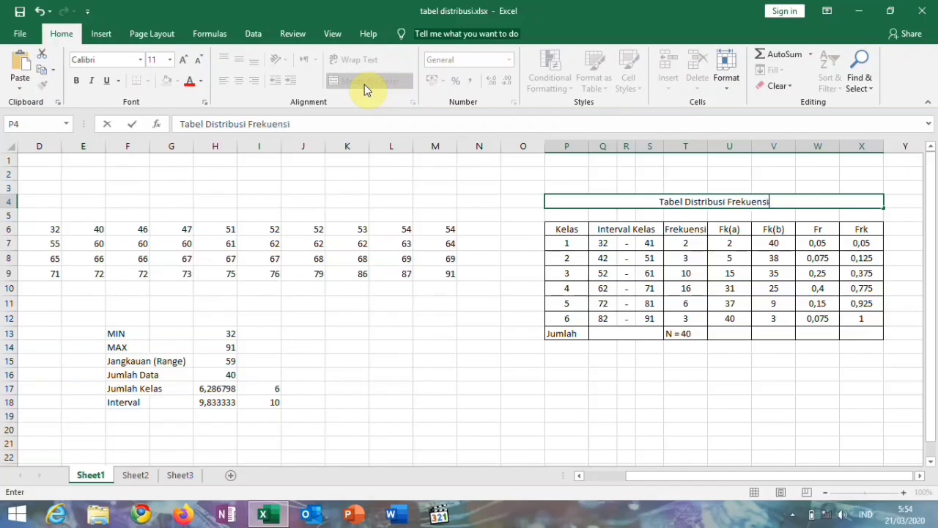
left_click(521, 413)
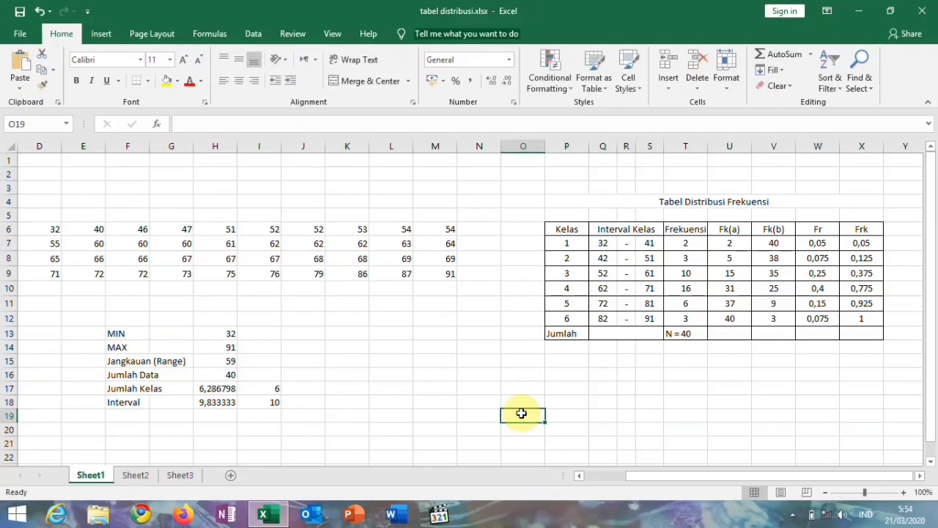
Insert a 2-D clustered column chart on Sheet2 from the class intervals and frequencies in C7:D12.
left_click(137, 477)
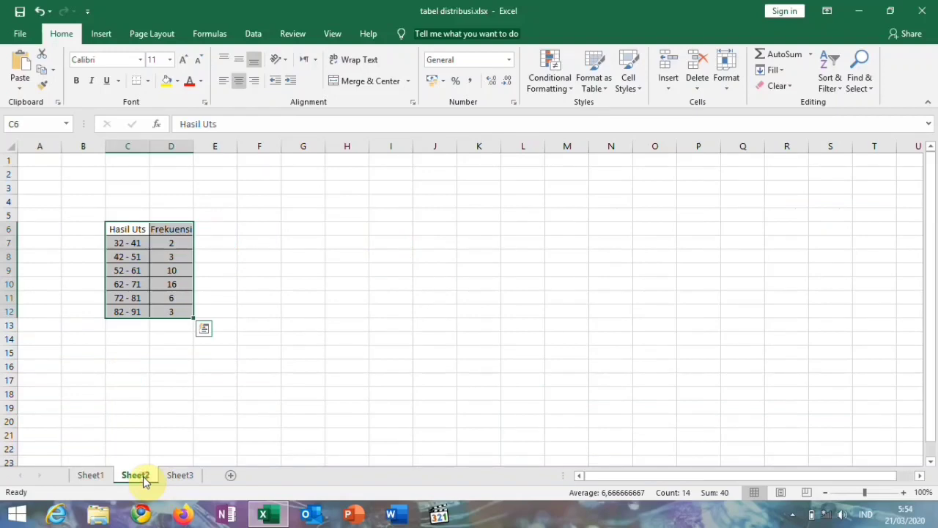
left_click(240, 380)
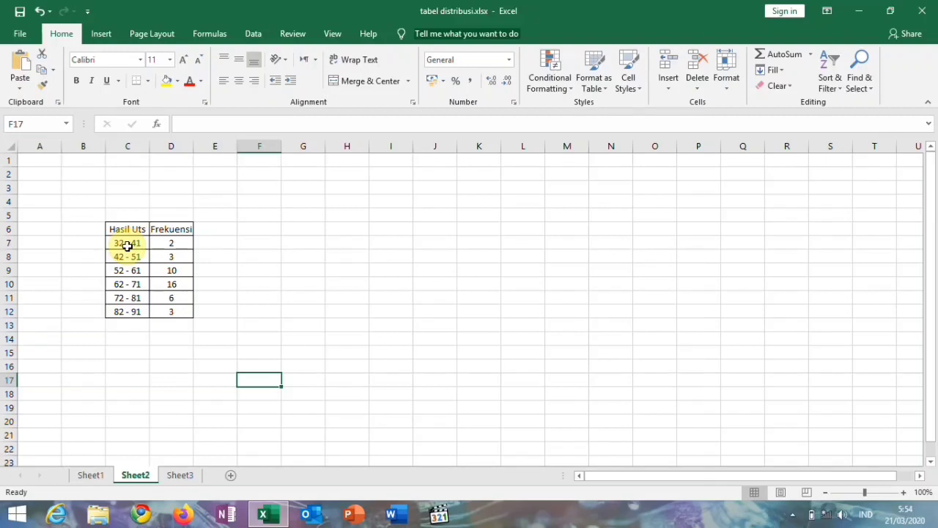
left_click_drag(132, 244, 184, 313)
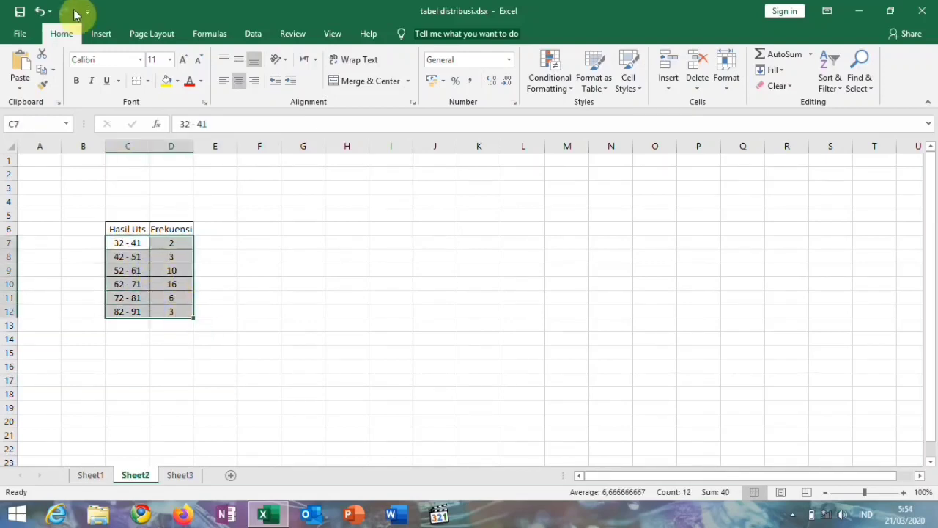
left_click(104, 35)
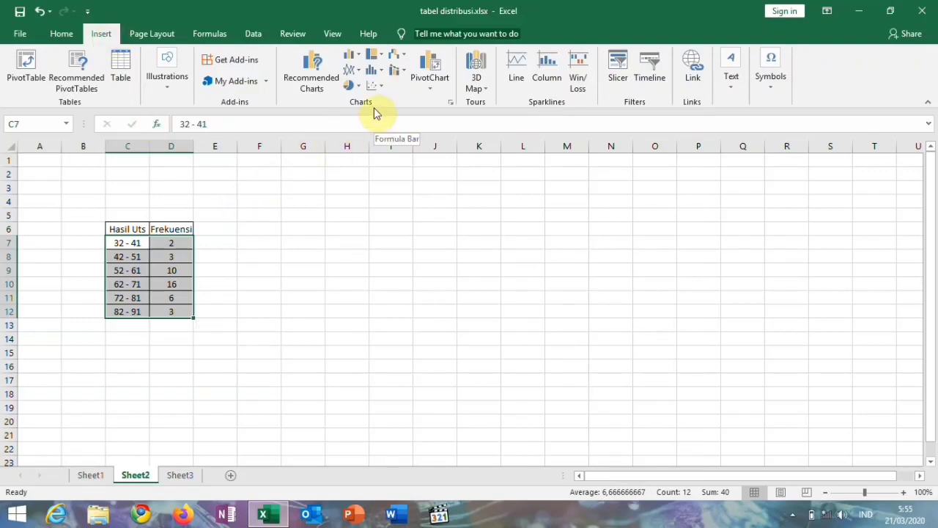
left_click(355, 57)
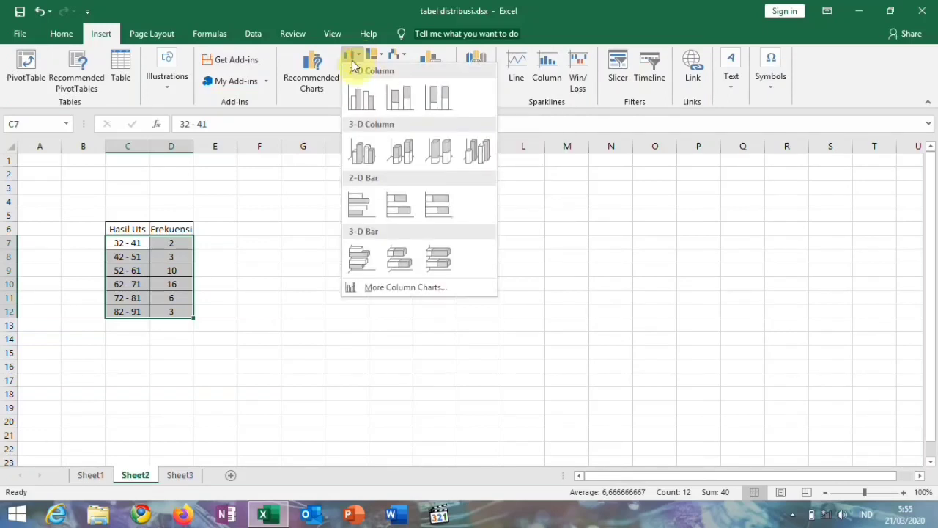
left_click(352, 103)
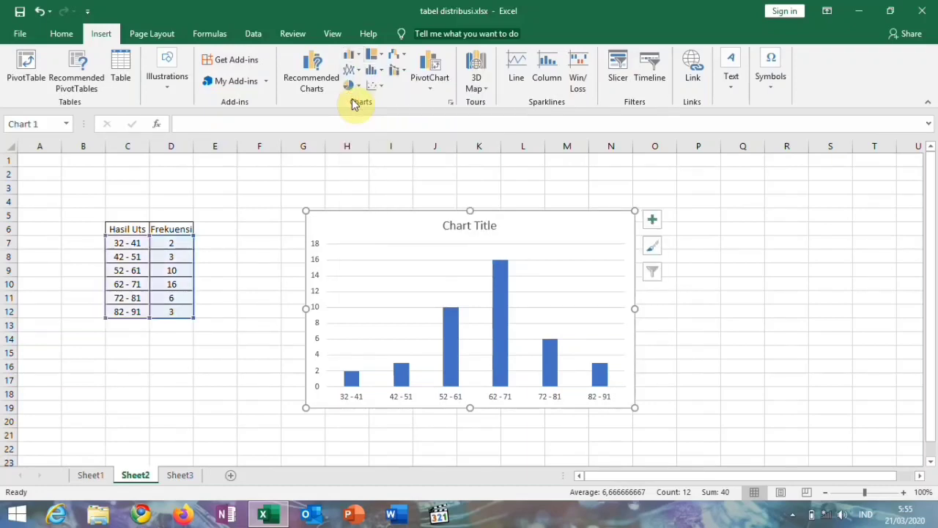
Set the gap width of the chart's column series to 0%.
left_click(501, 330)
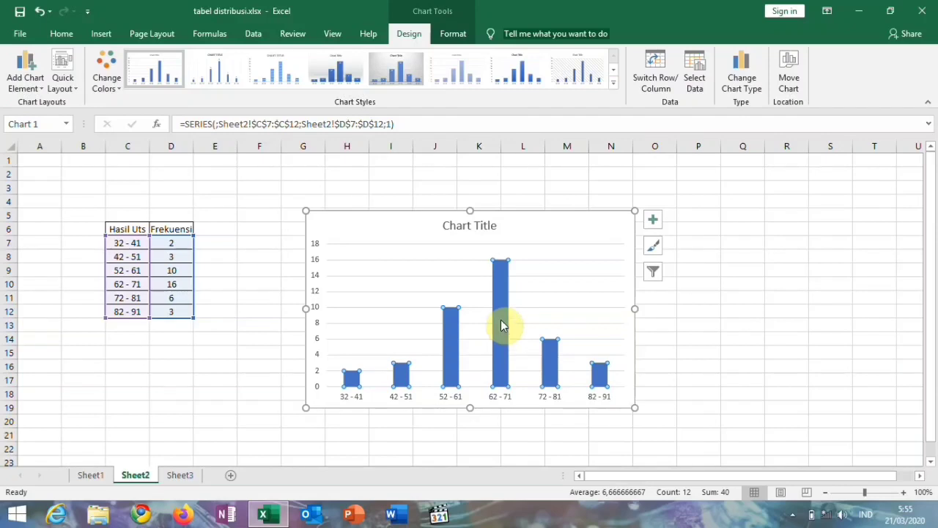
mouse_move(451, 331)
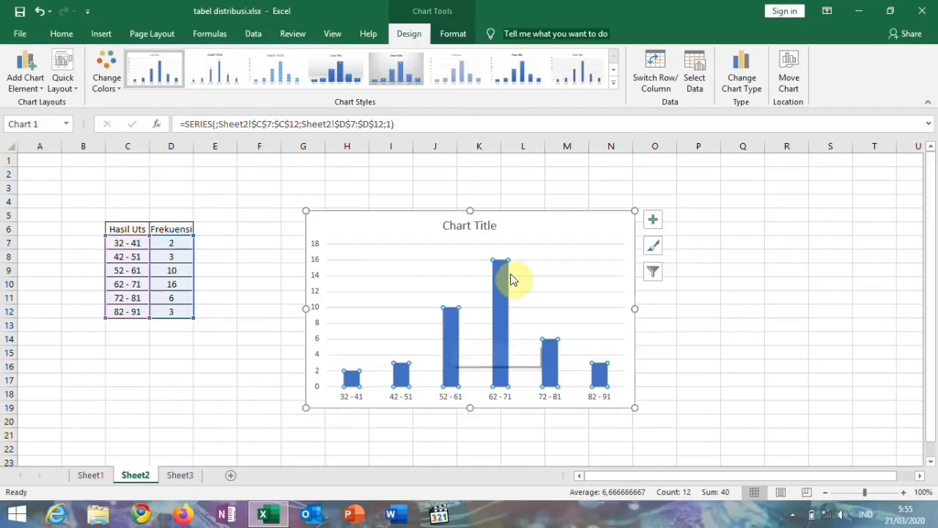
mouse_move(500, 284)
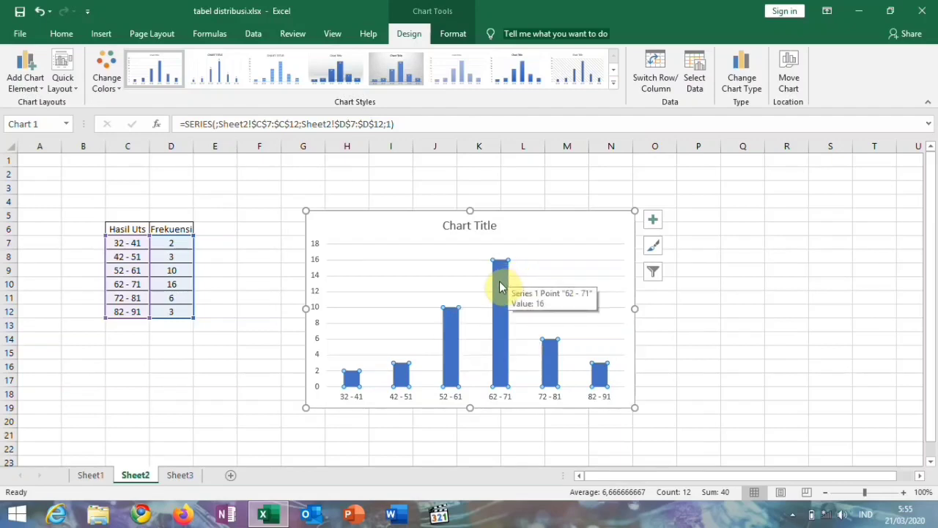
left_click(497, 295)
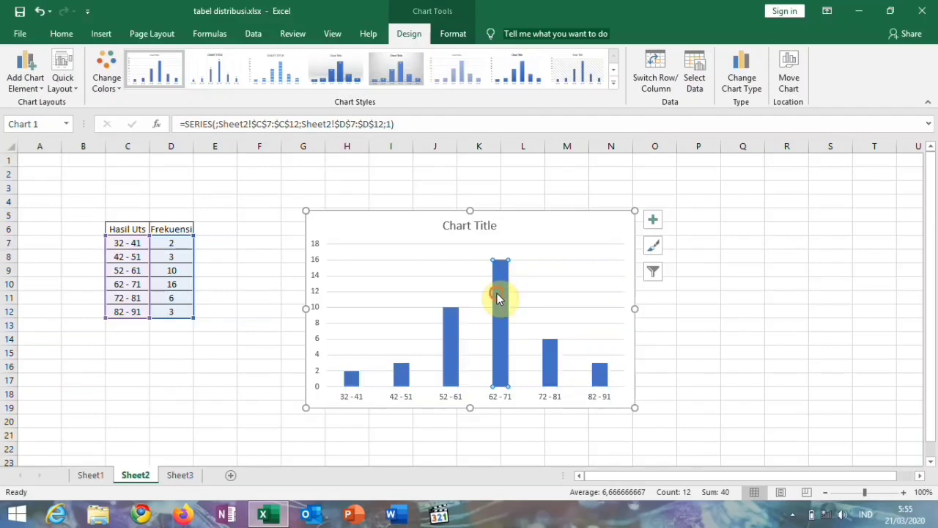
left_click(471, 314)
left_click(500, 314)
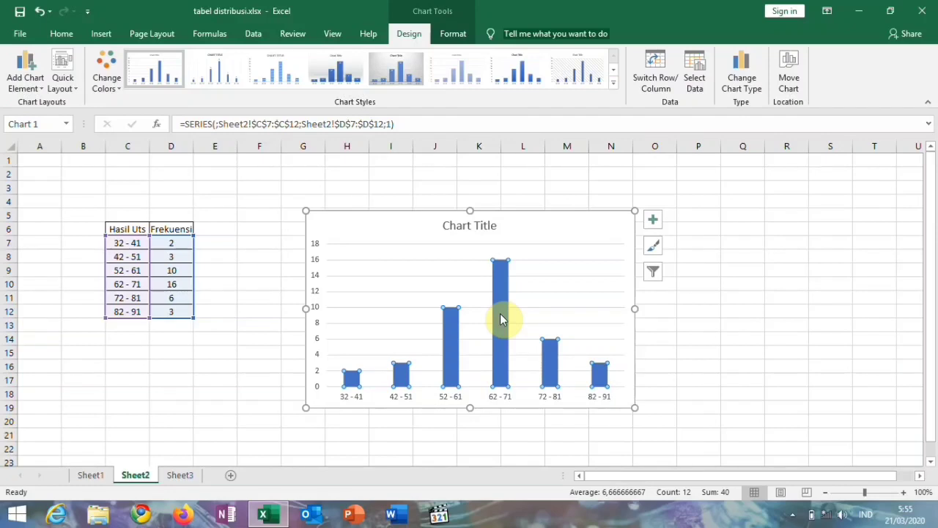
right_click(499, 318)
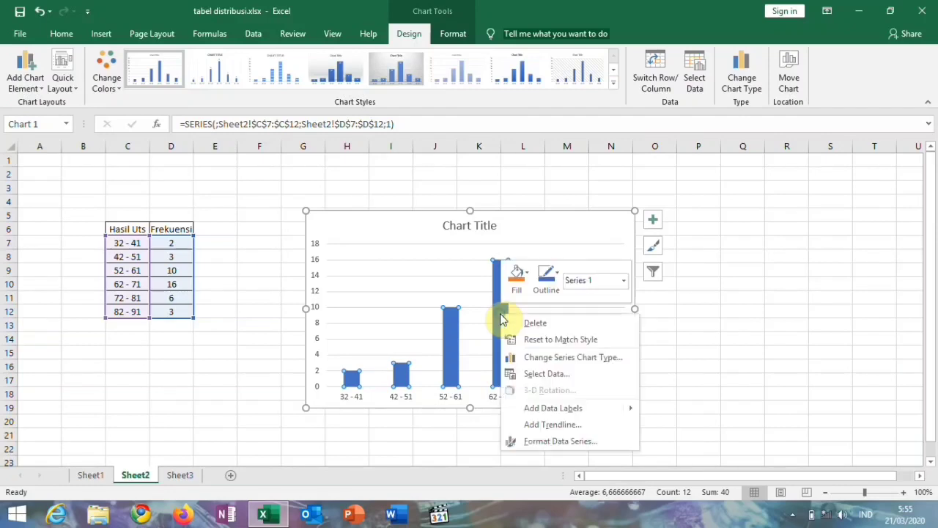
left_click(551, 441)
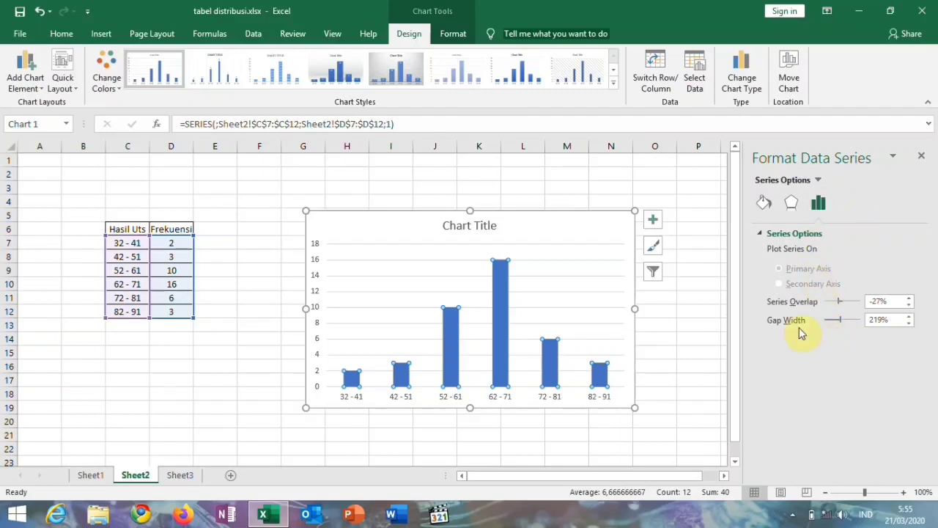
left_click(840, 320)
left_click_drag(842, 323, 822, 323)
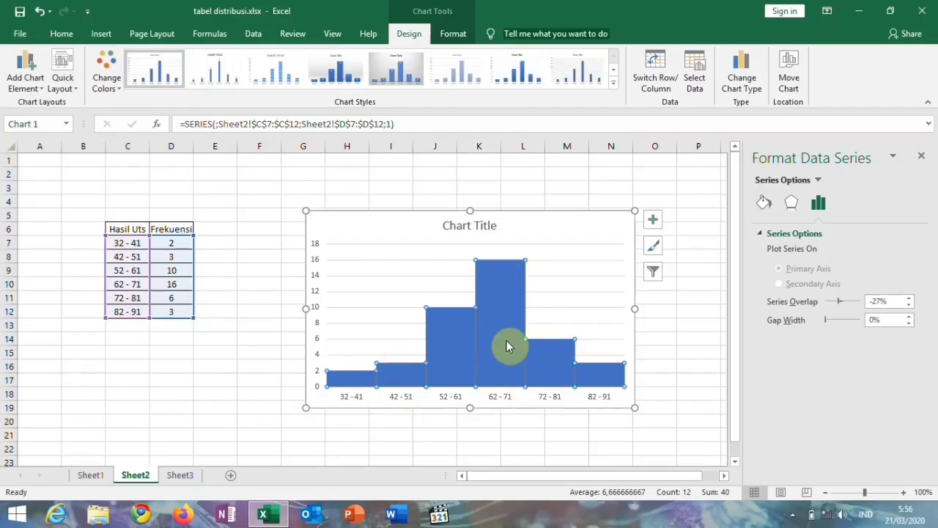
Give the chart's columns a solid black border with a width of 1,5 pt.
mouse_move(441, 348)
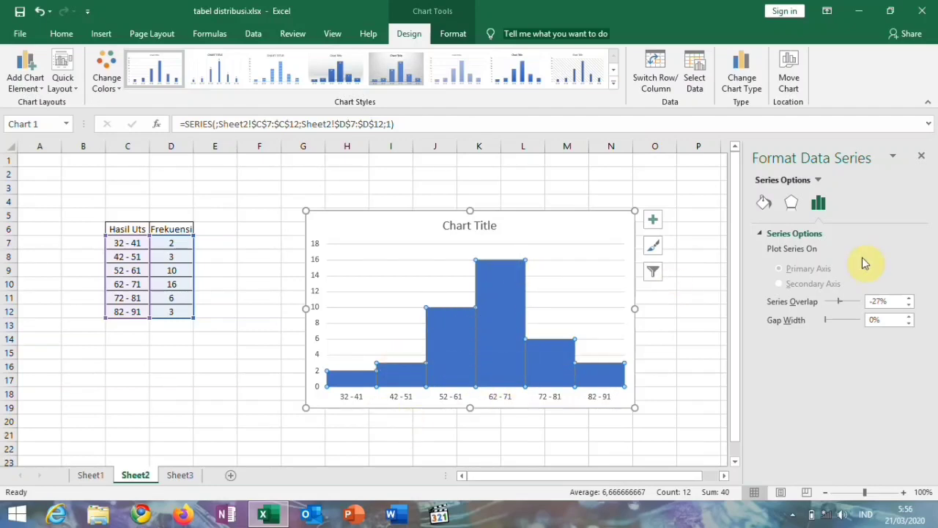
left_click(763, 205)
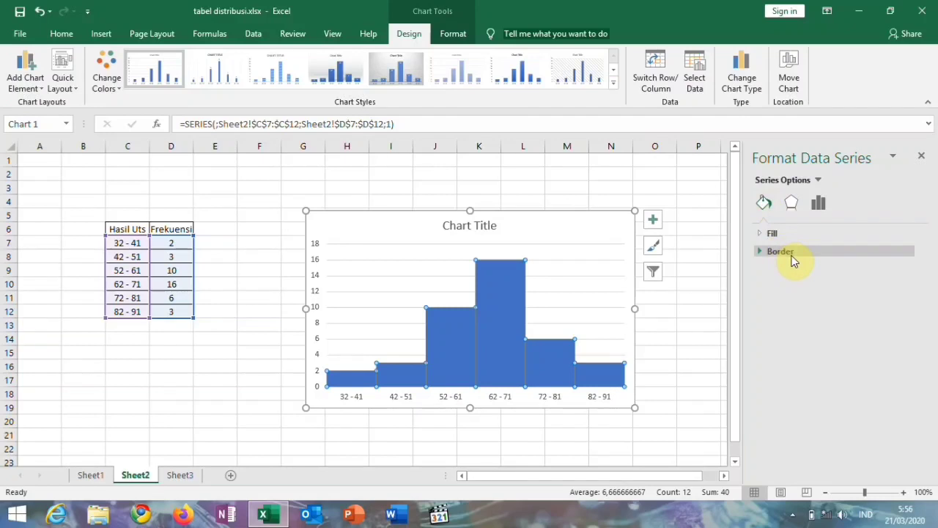
left_click(792, 260)
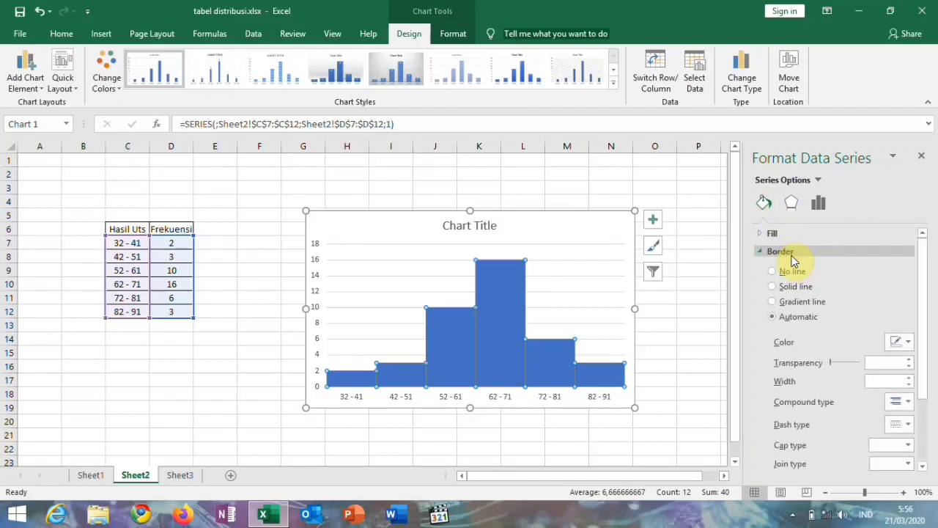
left_click(774, 287)
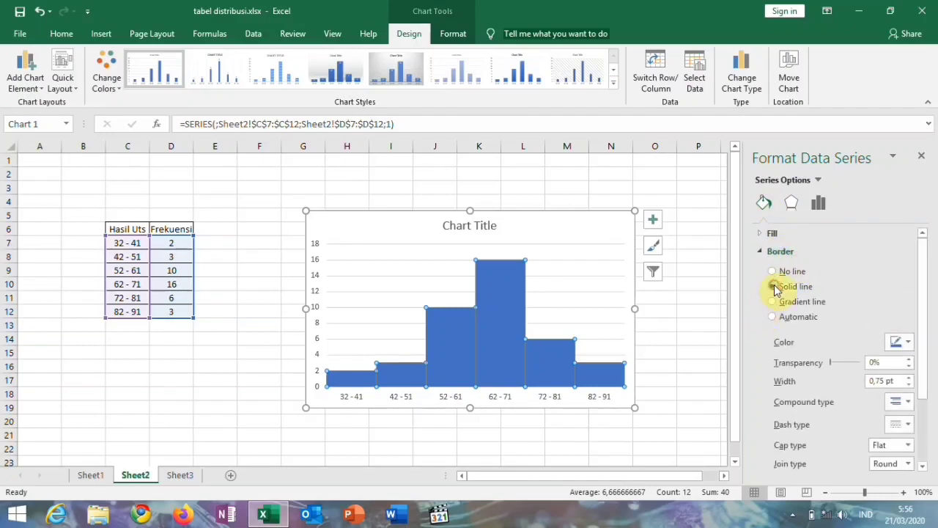
left_click_drag(924, 304, 926, 324)
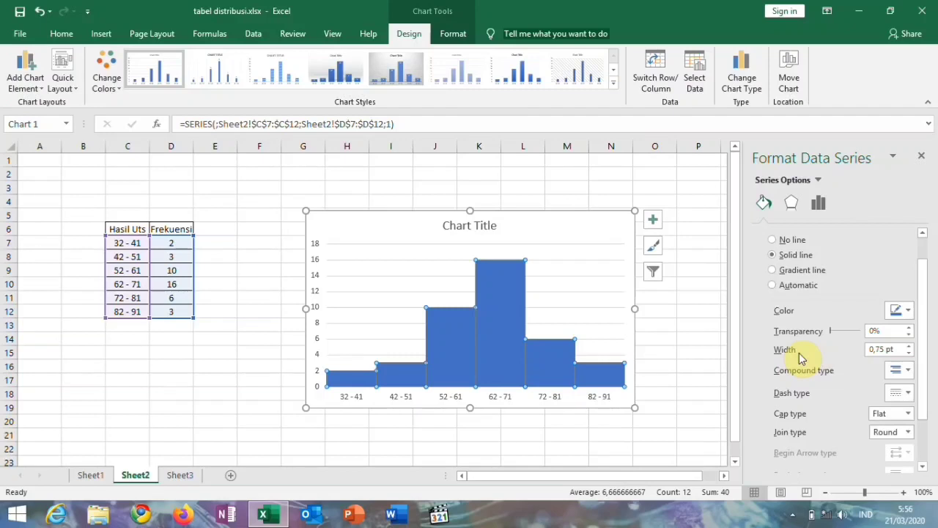
mouse_move(502, 346)
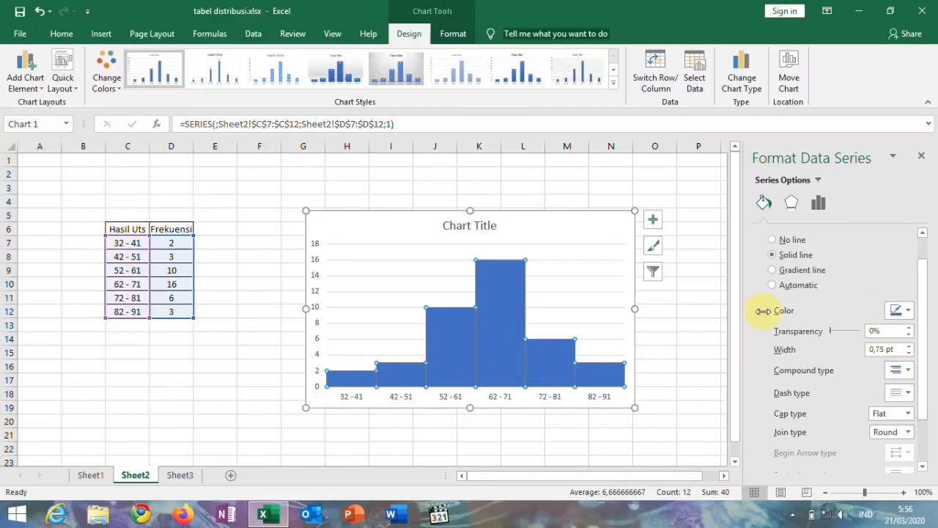
double_click(884, 349)
type("0")
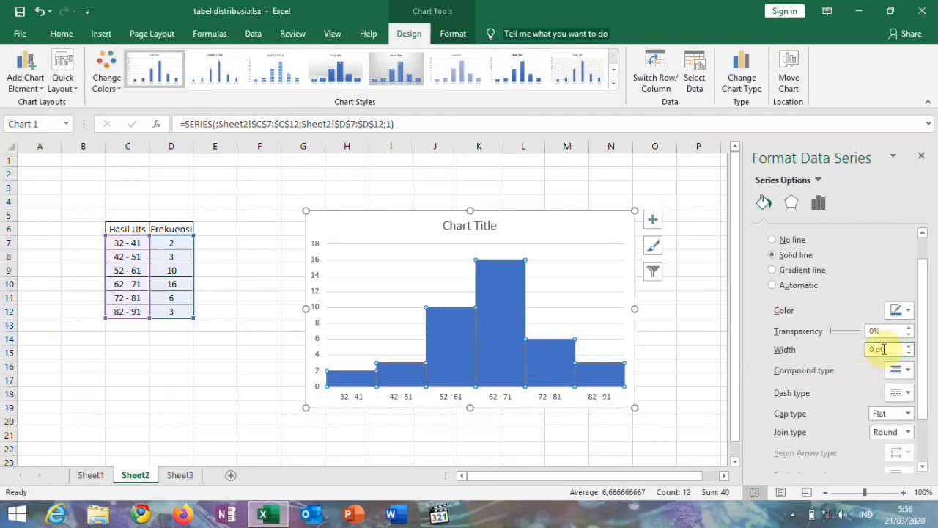
key("BackSpace")
type("1,5")
key("Return")
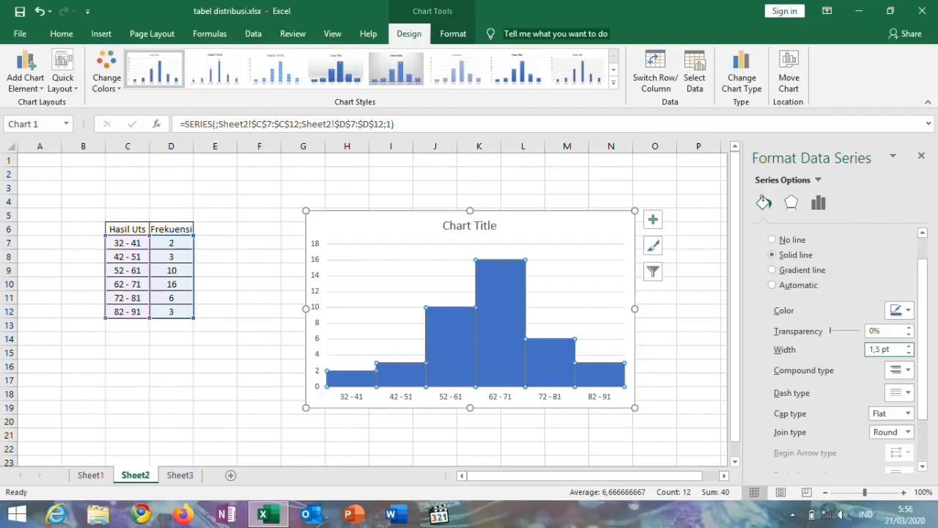
left_click(910, 311)
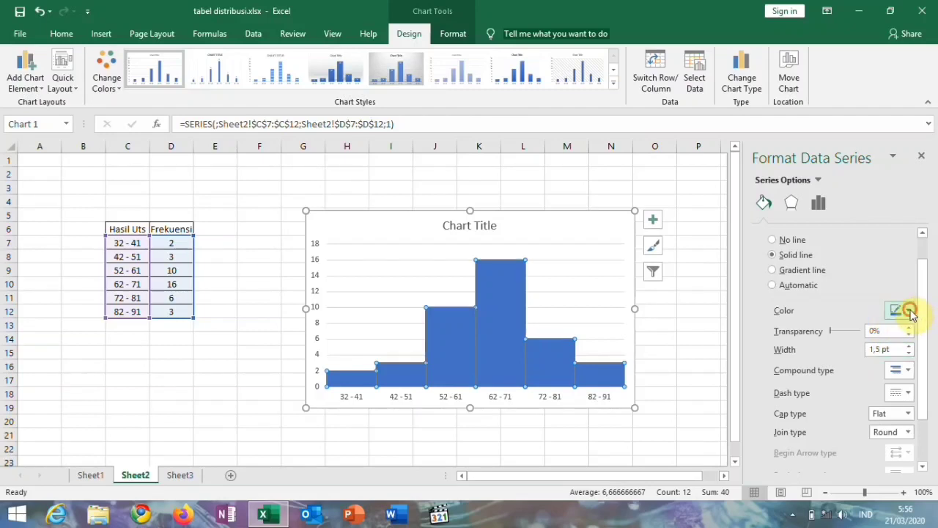
left_click(837, 348)
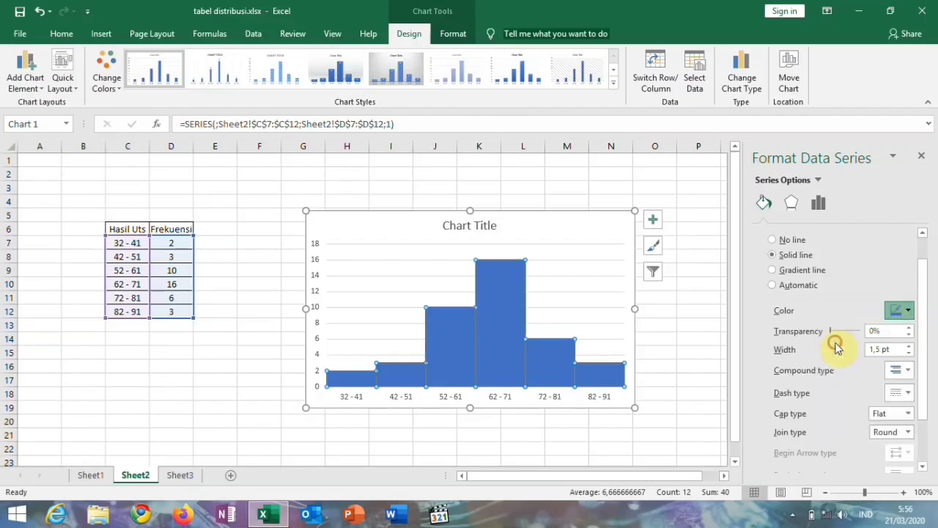
left_click(653, 342)
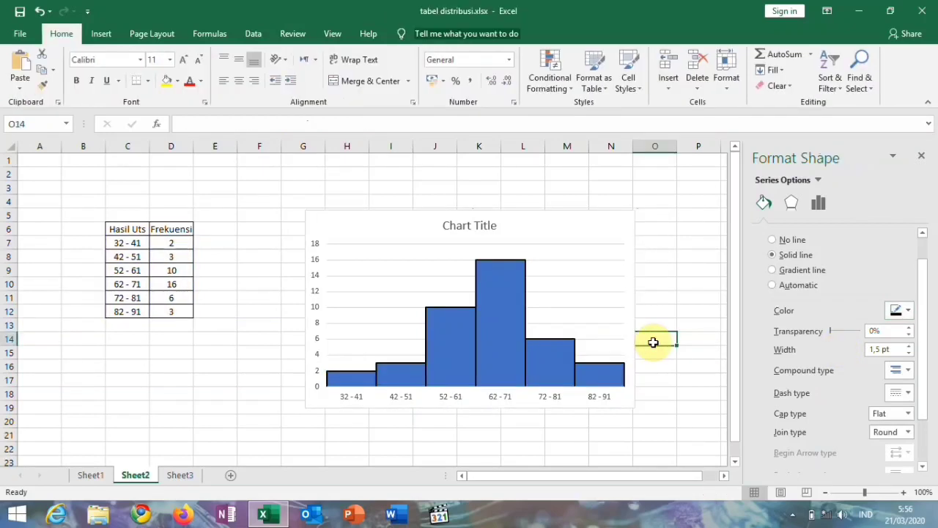
Fill all the histogram's columns with the standard red color.
mouse_move(492, 332)
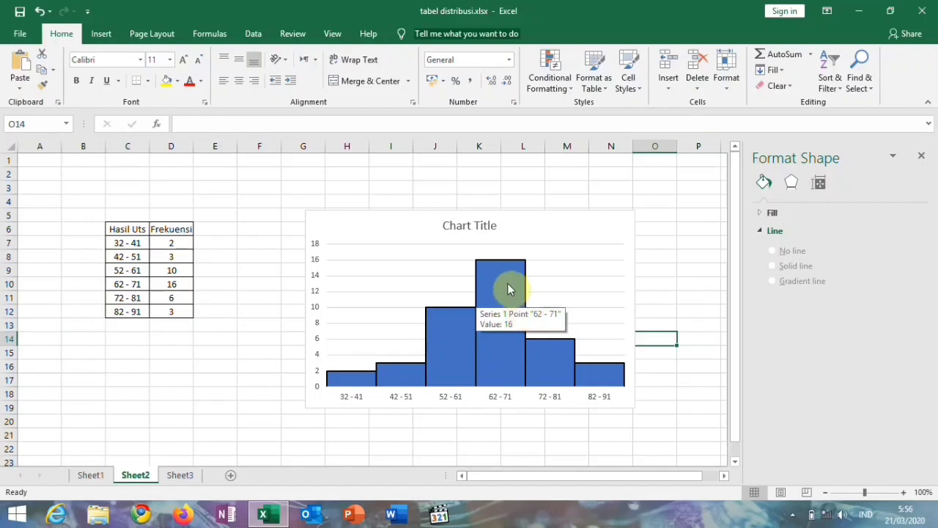
left_click(508, 284)
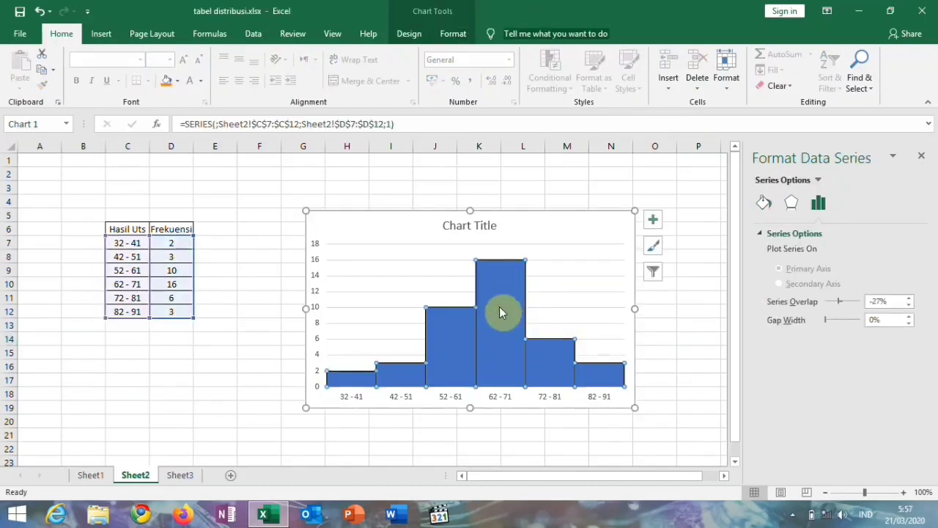
left_click(498, 353)
left_click(502, 297)
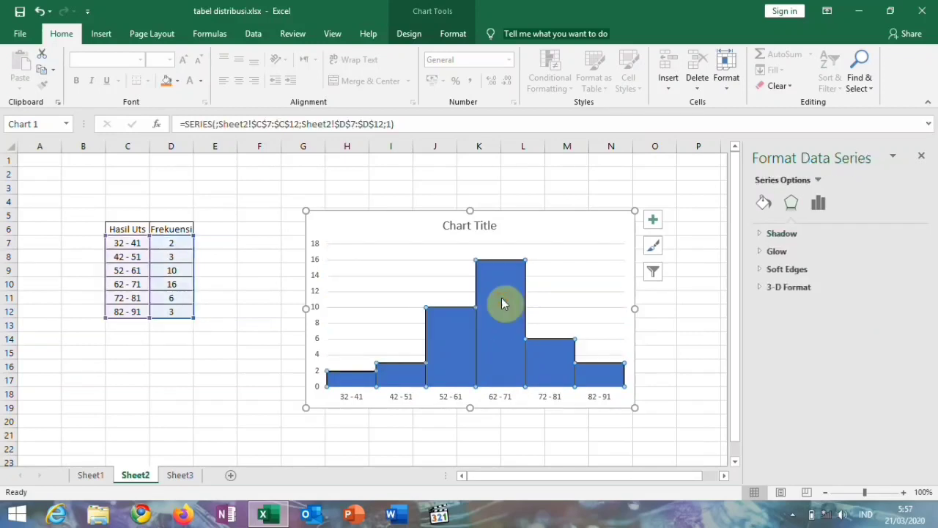
left_click(762, 208)
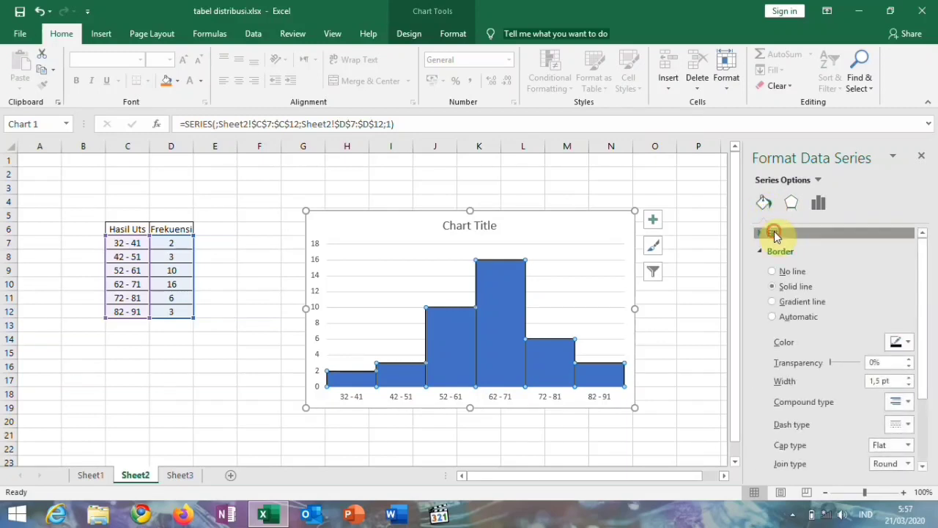
left_click(774, 233)
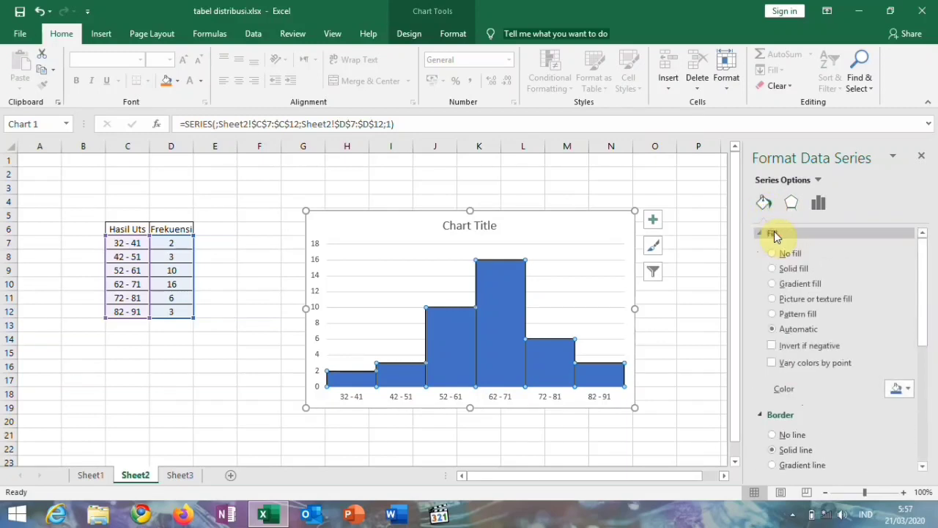
left_click(910, 389)
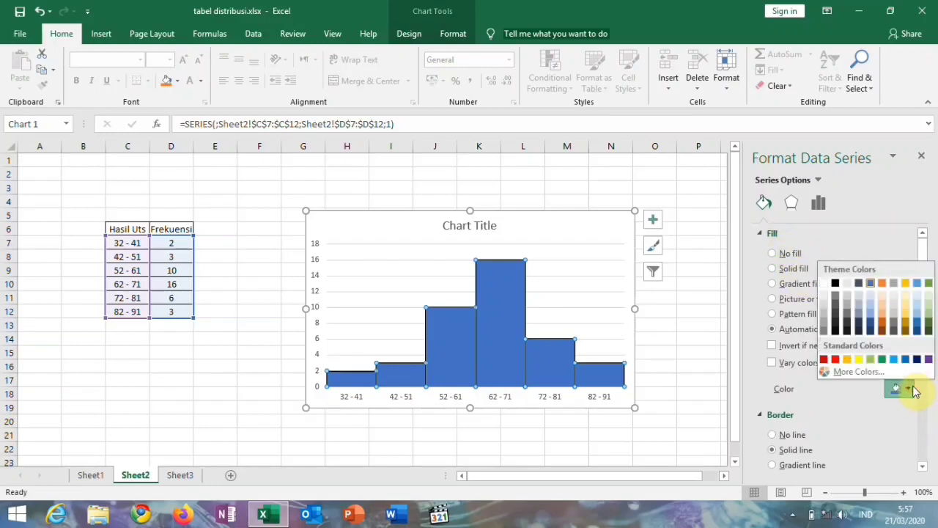
left_click(838, 364)
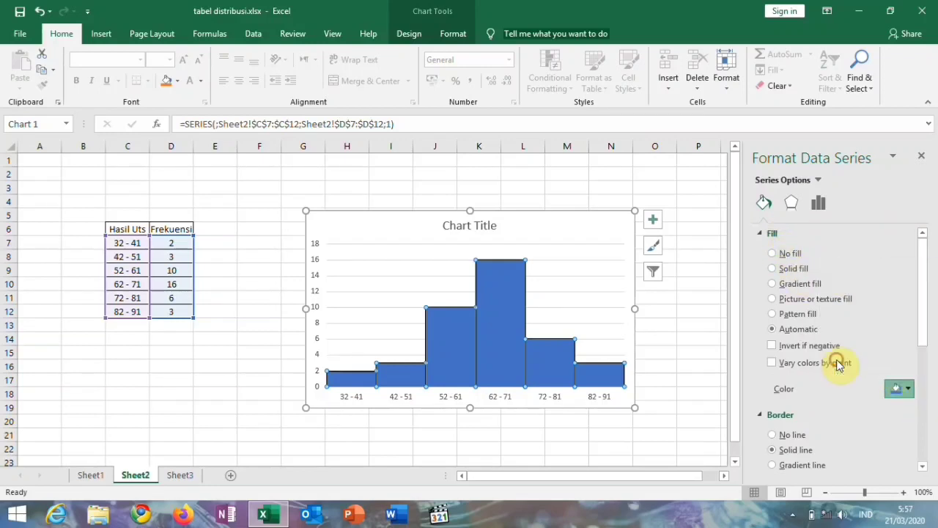
left_click(923, 157)
left_click(746, 217)
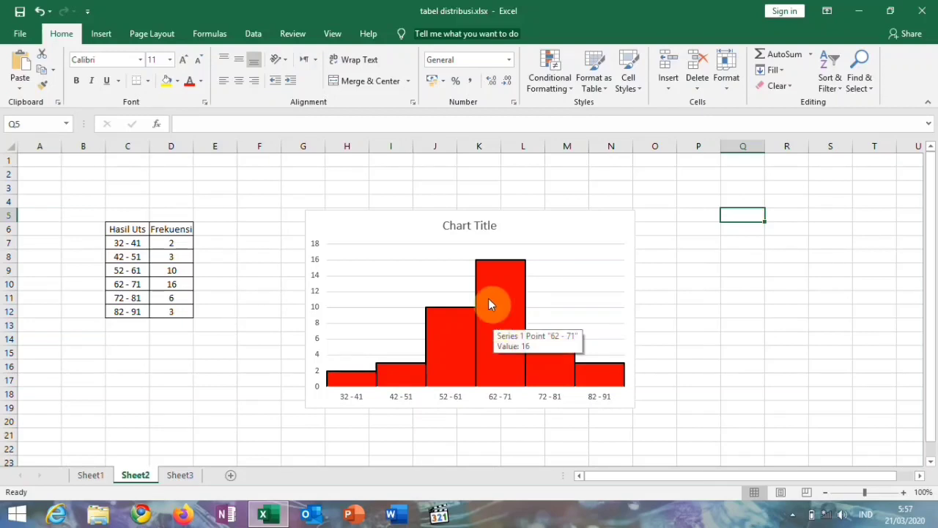
Replace the chart title with Grafik Histogram UTS Statistika Pendidikan Kelas X and make it bold.
left_click(460, 227)
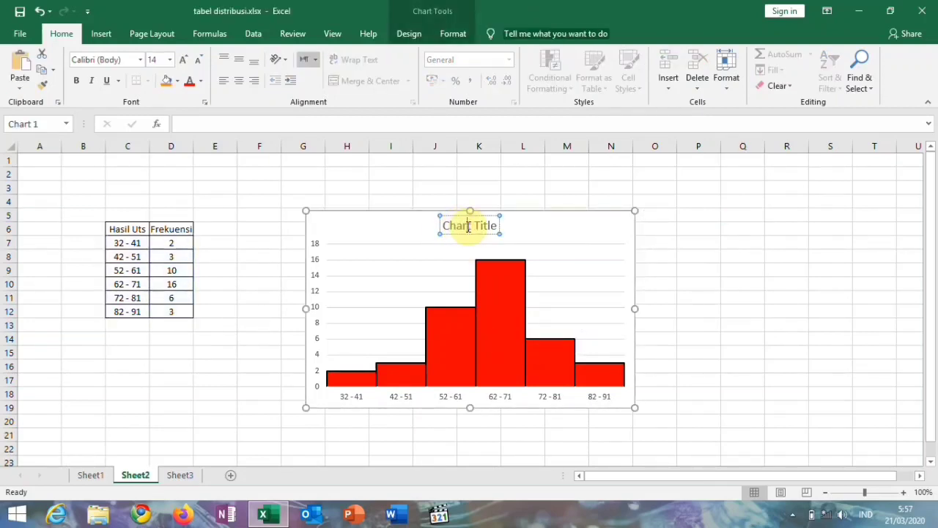
triple_click(468, 227)
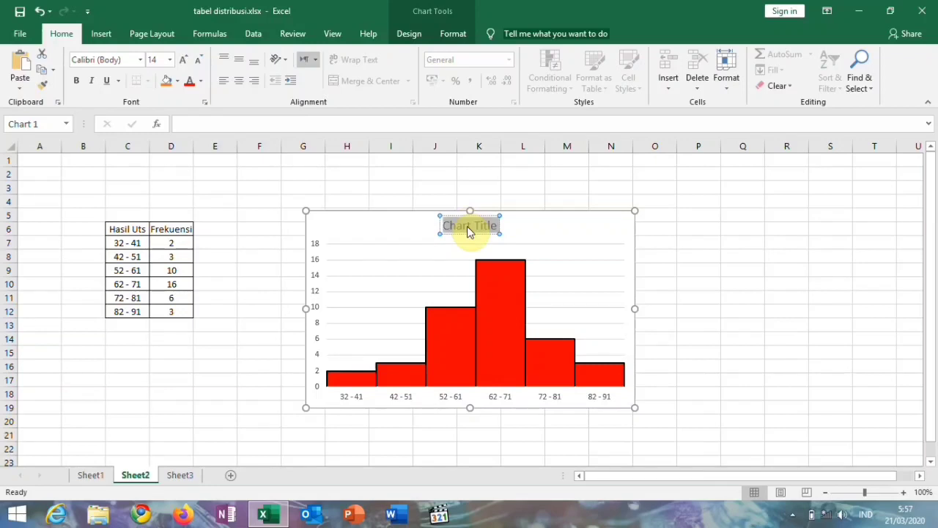
type("Grafik")
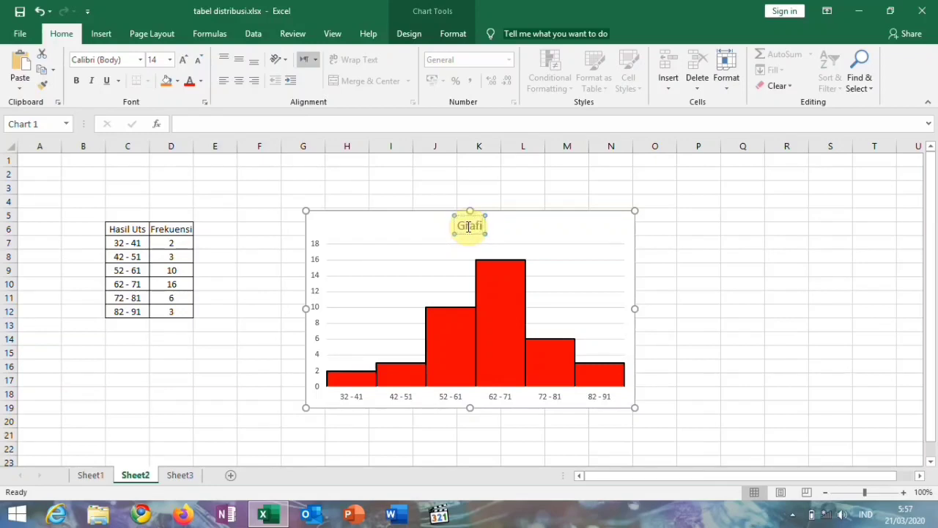
type(" His")
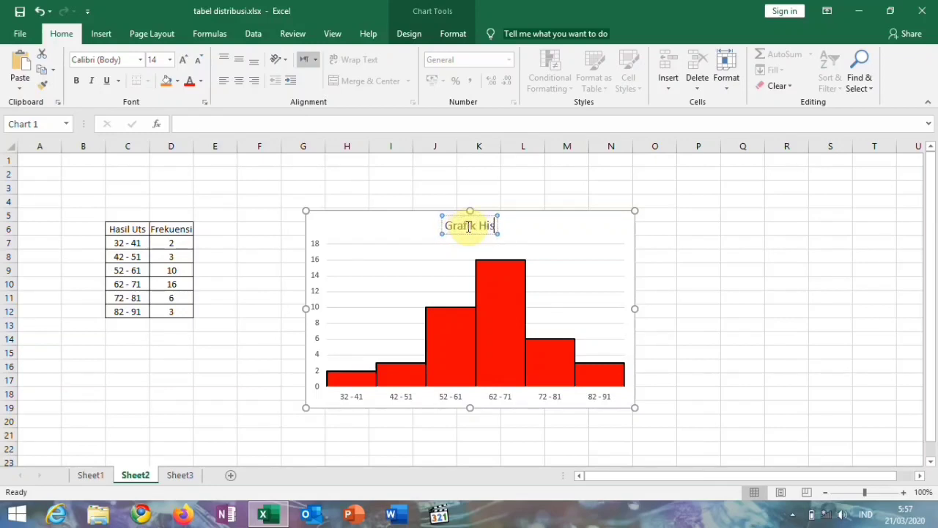
type("togram")
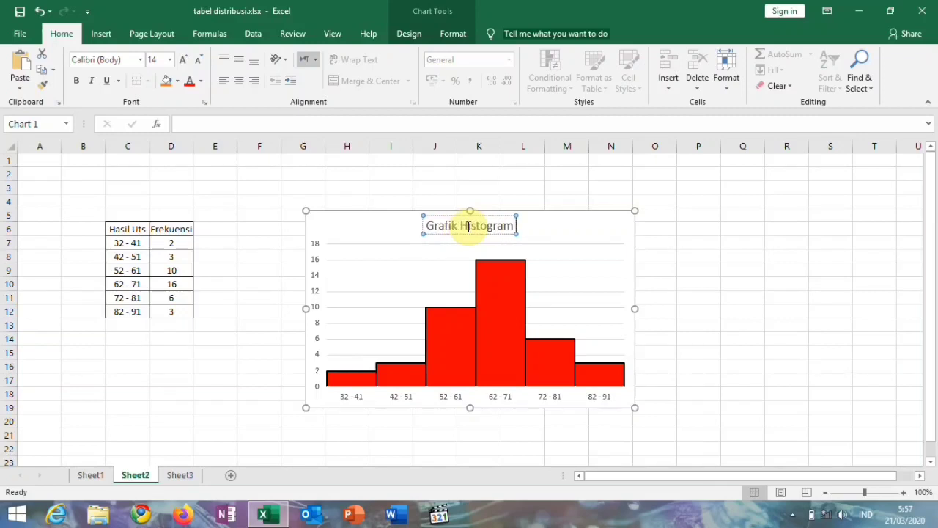
type(" UTS")
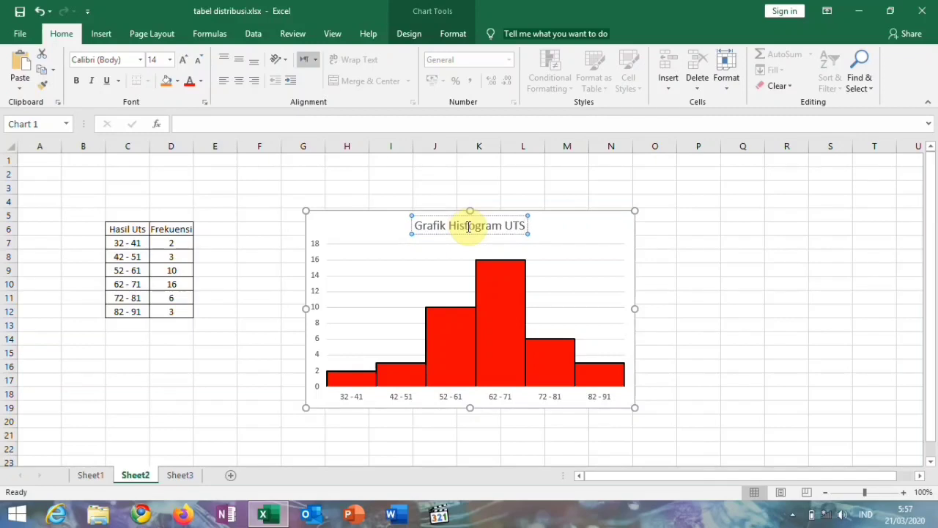
type(" Stat")
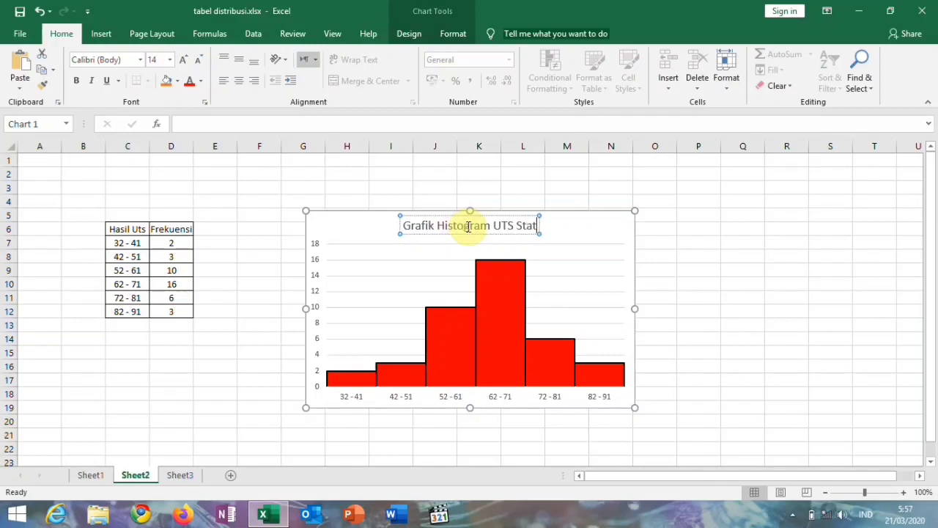
type("istika")
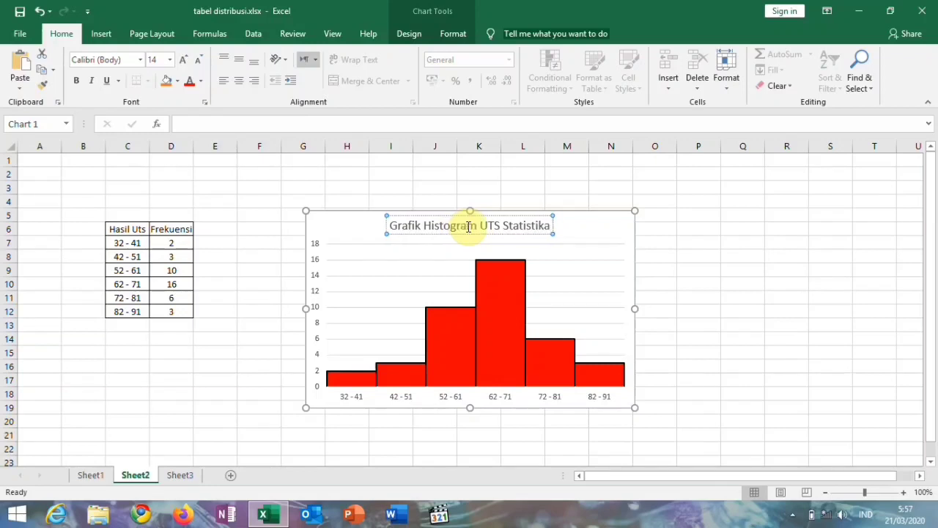
type(" Pendidik")
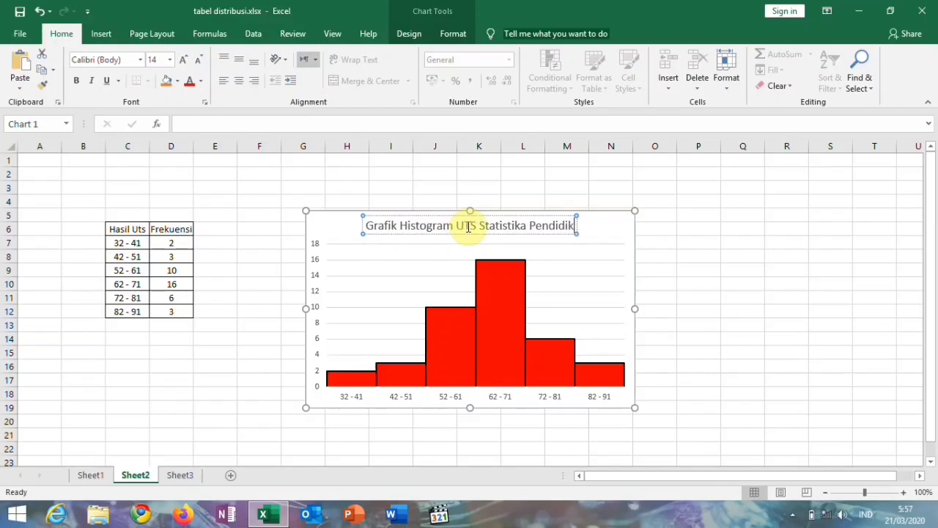
type("an Kelas")
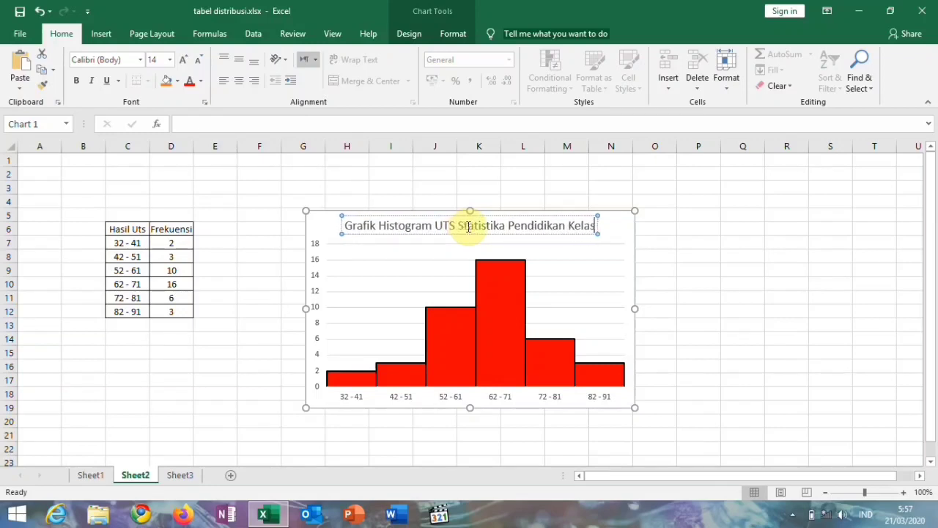
type(" X")
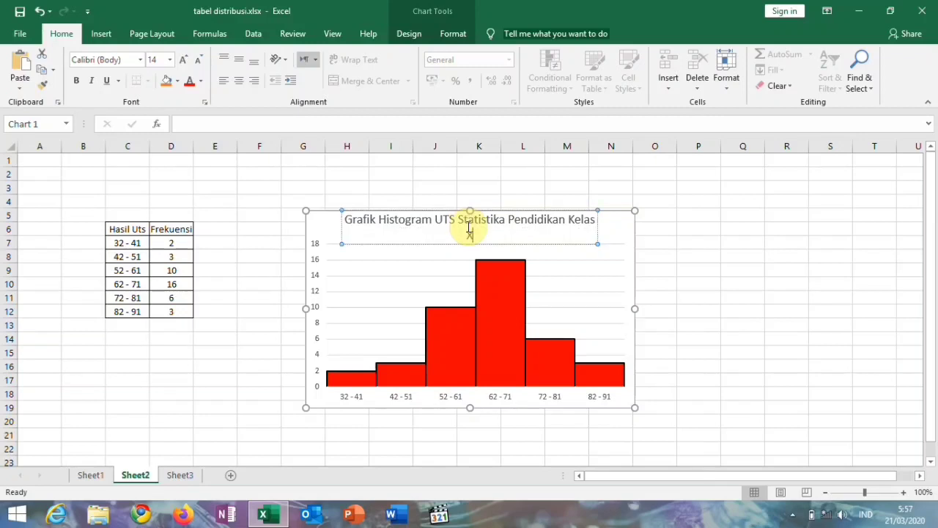
left_click(342, 245)
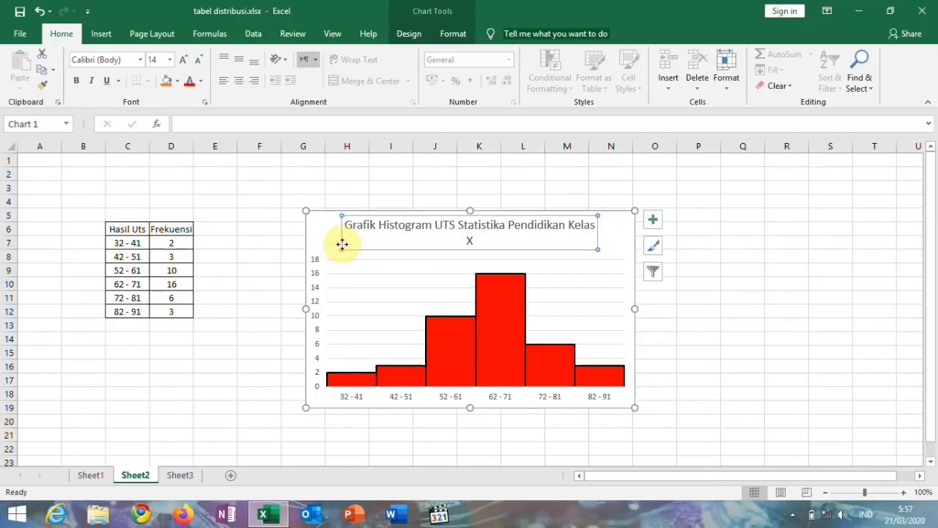
left_click(354, 286)
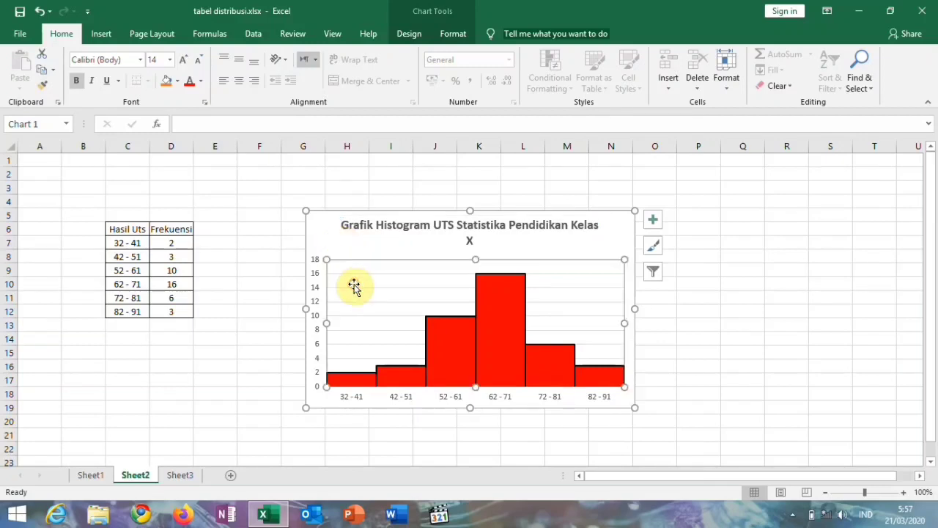
Apply the quick layout that has titles on both axes, touching columns and no gridlines to the chart.
left_click(309, 265)
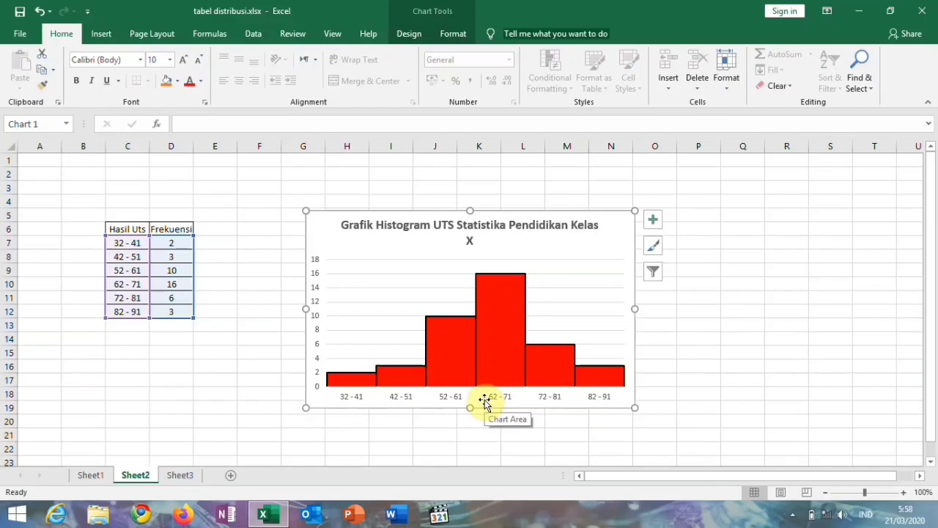
left_click(292, 281)
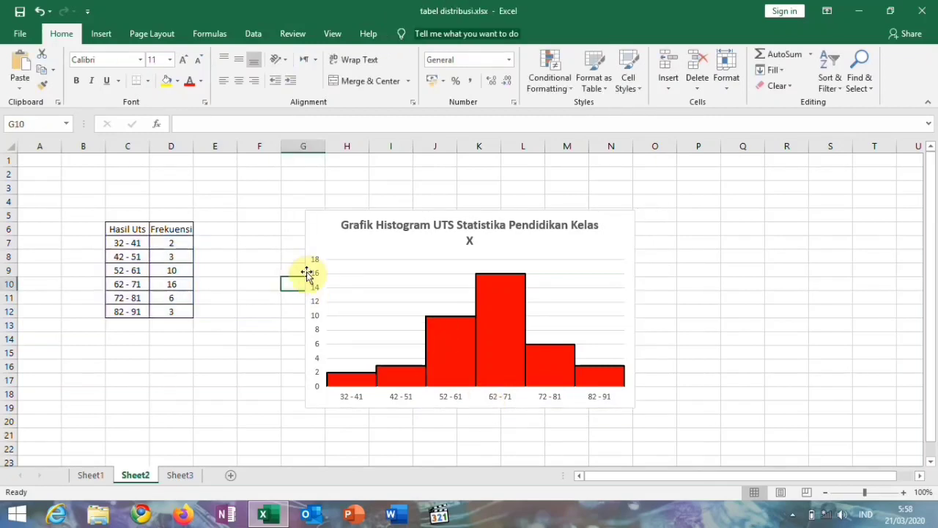
left_click(317, 234)
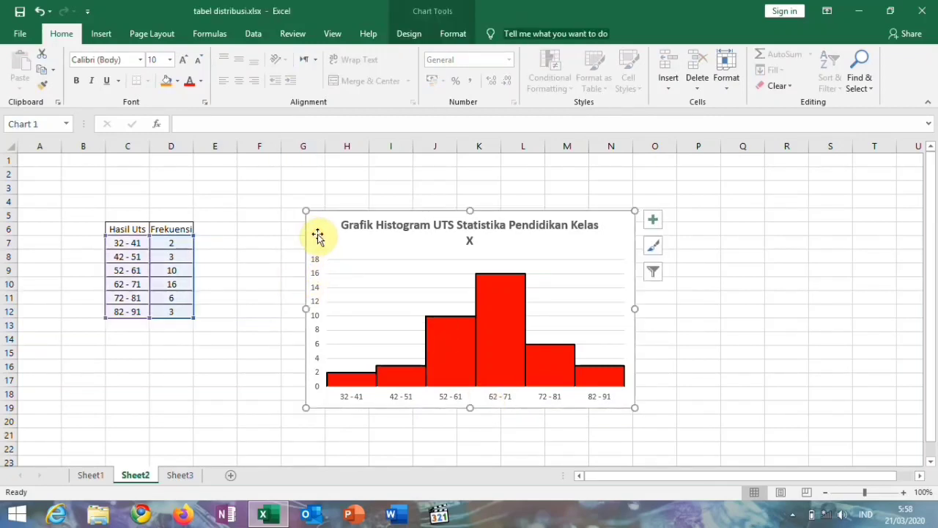
left_click(411, 34)
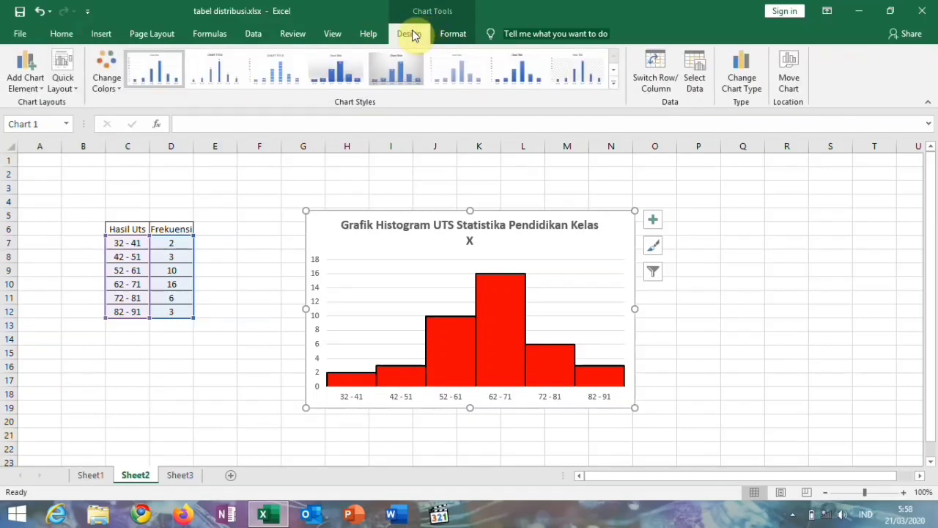
left_click(71, 84)
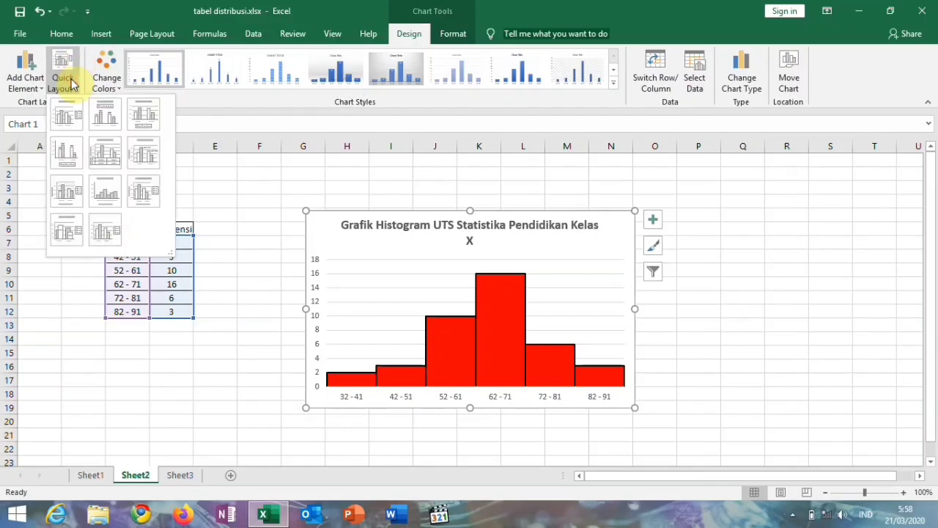
left_click(108, 187)
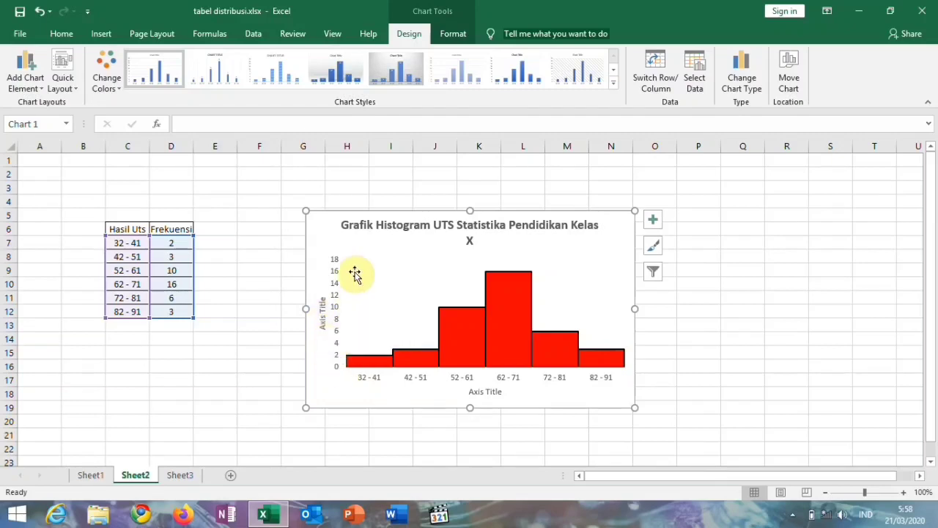
Set the vertical axis title to Frekuensi and format it bold at font size 12.
left_click(322, 312)
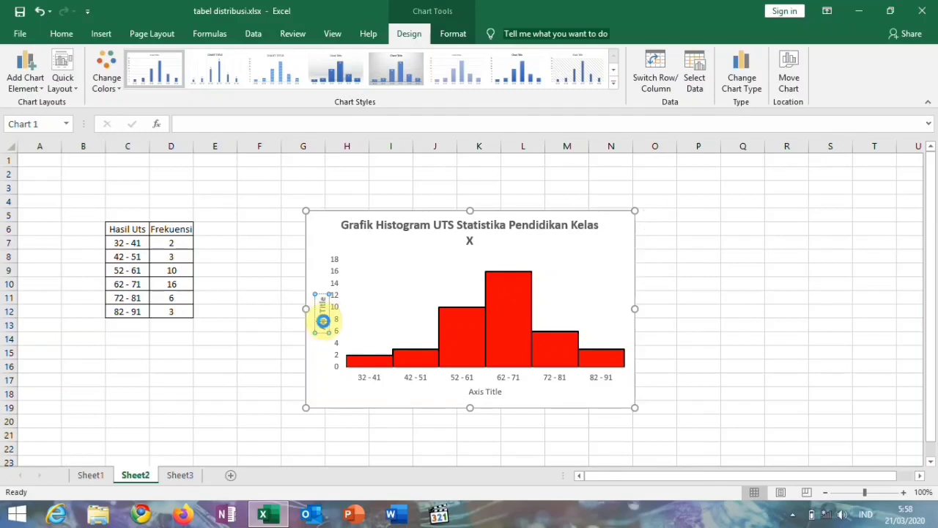
triple_click(323, 321)
type("Frek")
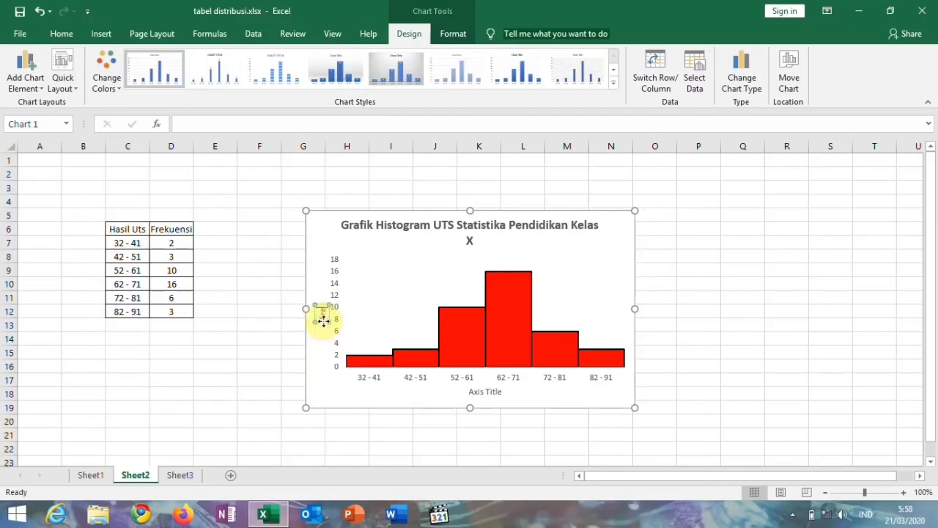
type("uensi")
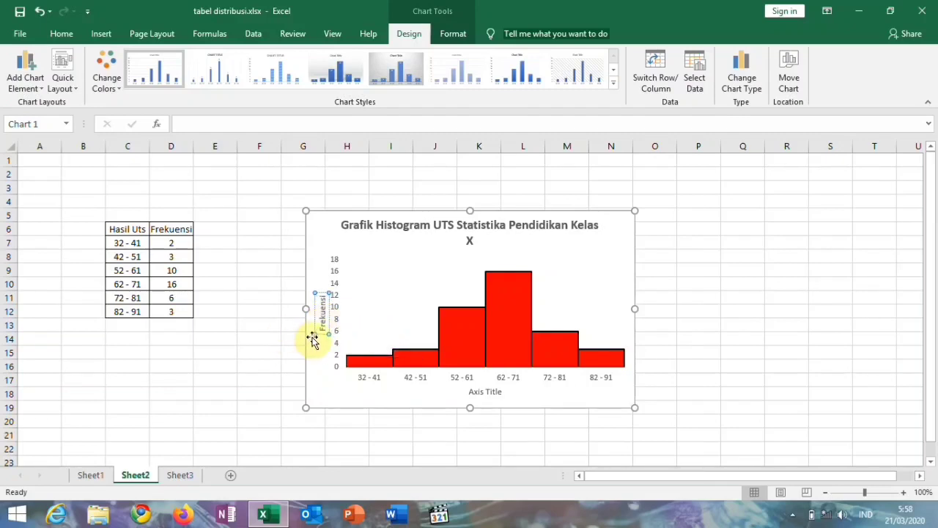
left_click(315, 335)
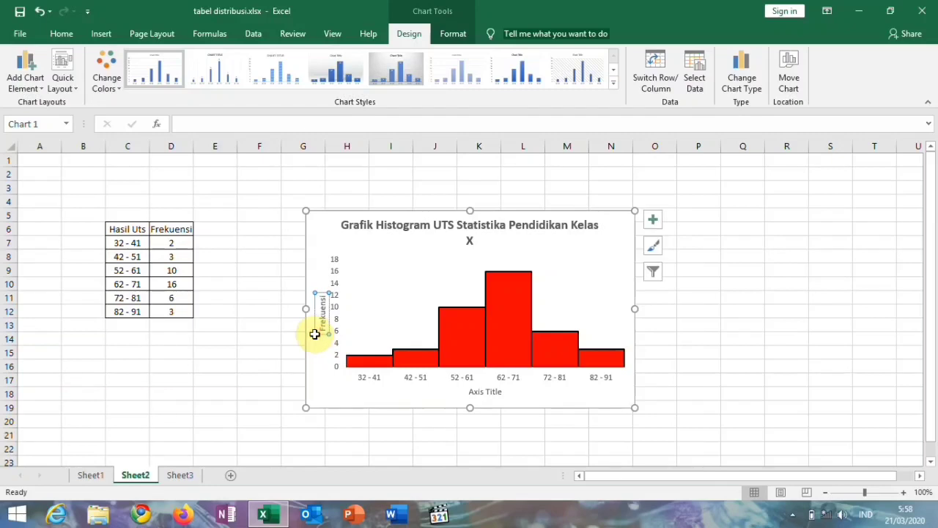
left_click(62, 36)
left_click(169, 59)
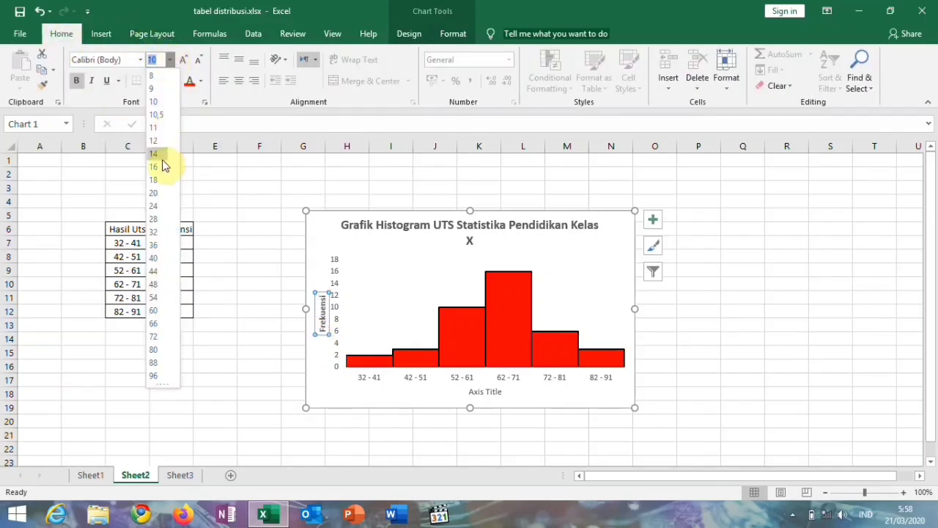
left_click(155, 141)
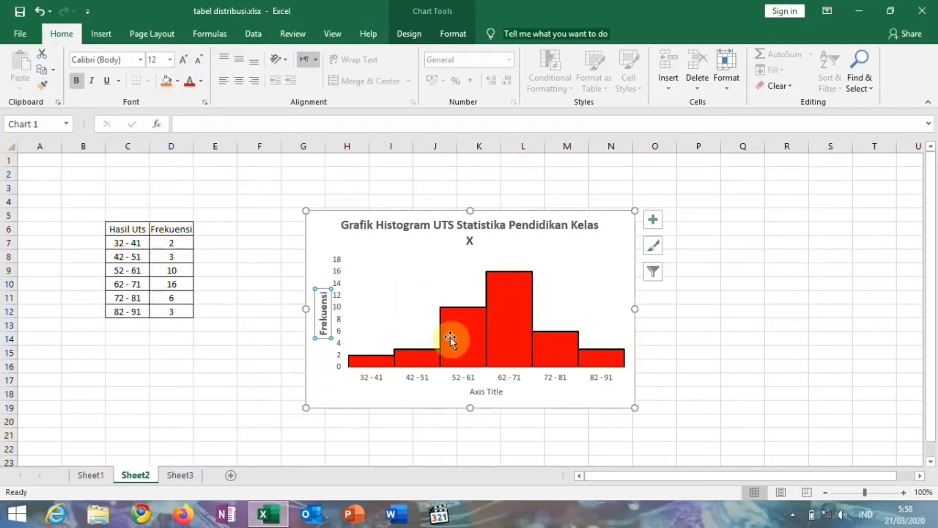
Set the histogram's horizontal axis title to Hasil UTS and format it bold at font size 12.
left_click(487, 391)
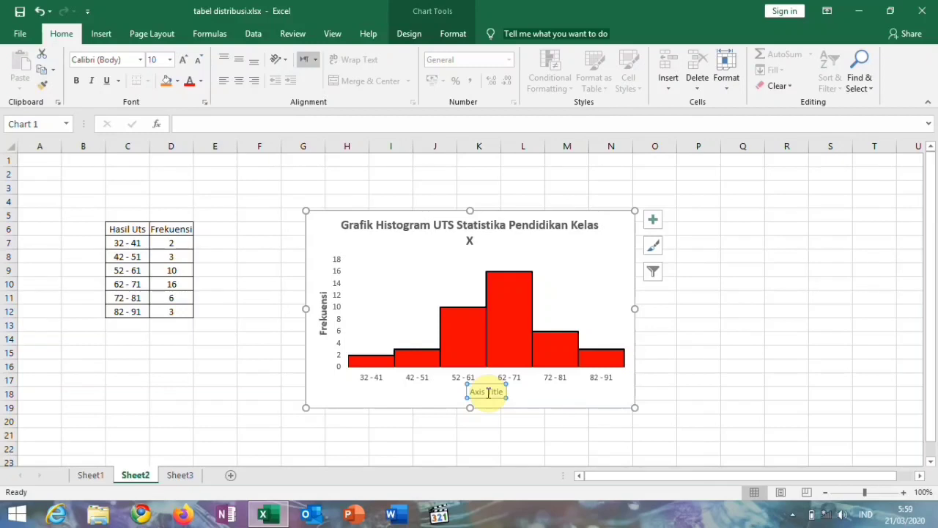
left_click(495, 391)
key("ctrl+a")
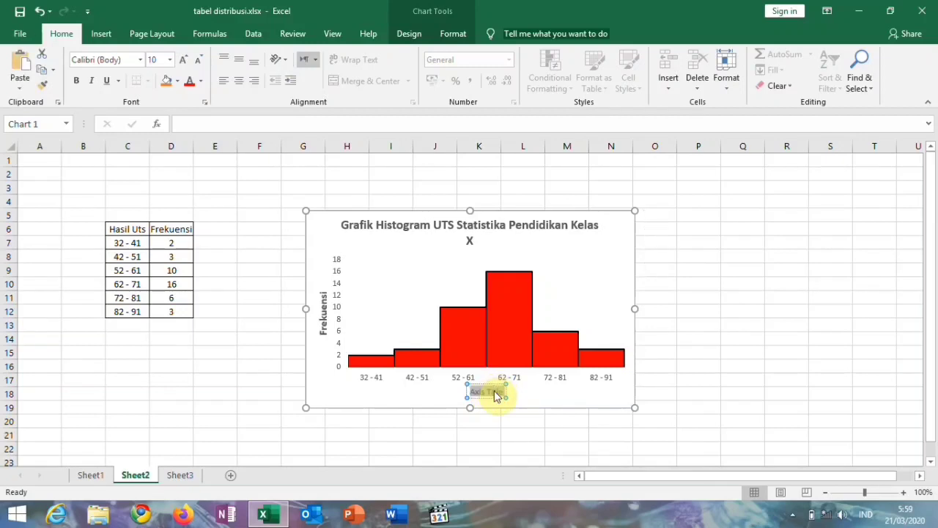
type("Hasi")
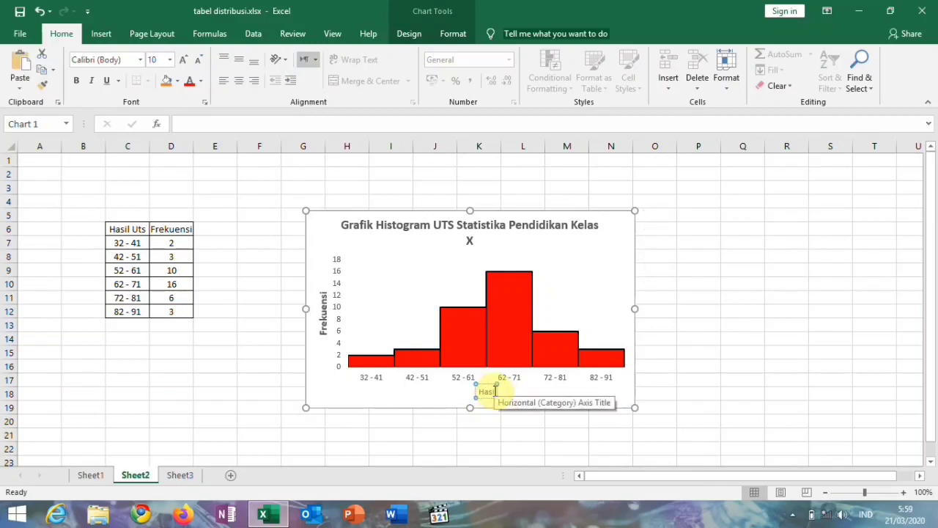
type("l UTS")
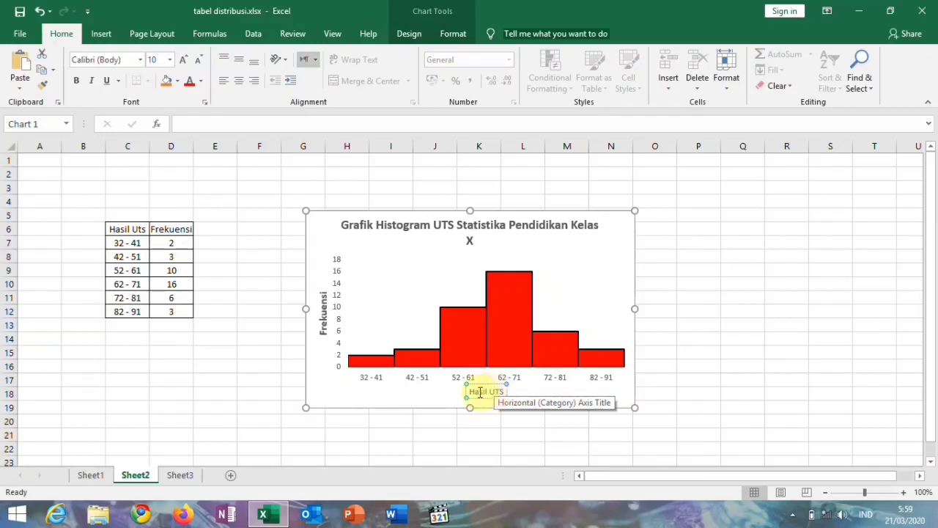
left_click(466, 397)
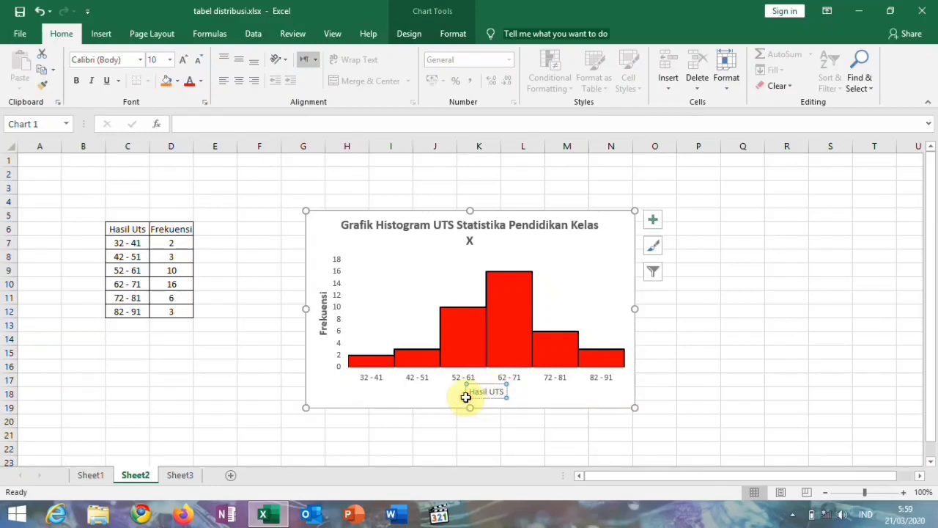
left_click(169, 61)
left_click(158, 140)
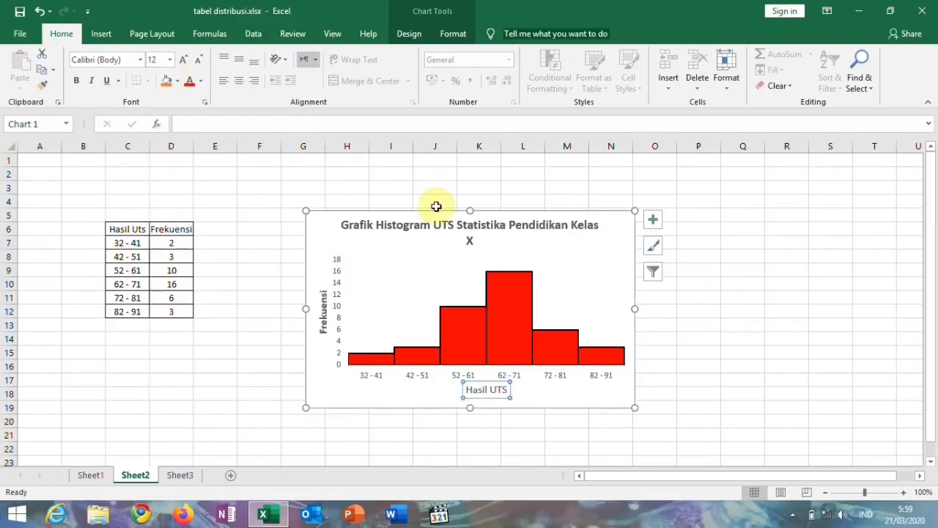
left_click(768, 377)
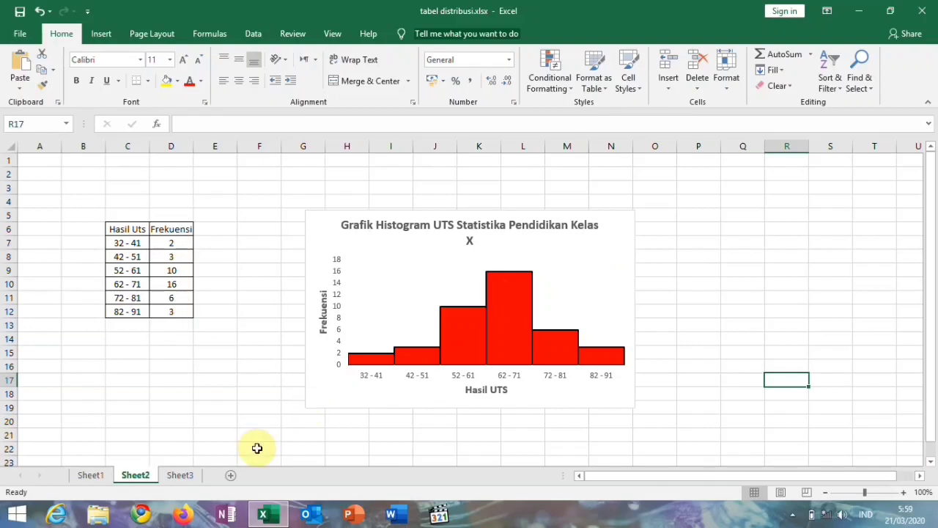
Insert a basic 2-D line chart on Sheet3 from the class intervals and frequencies in C7:D12.
left_click(176, 478)
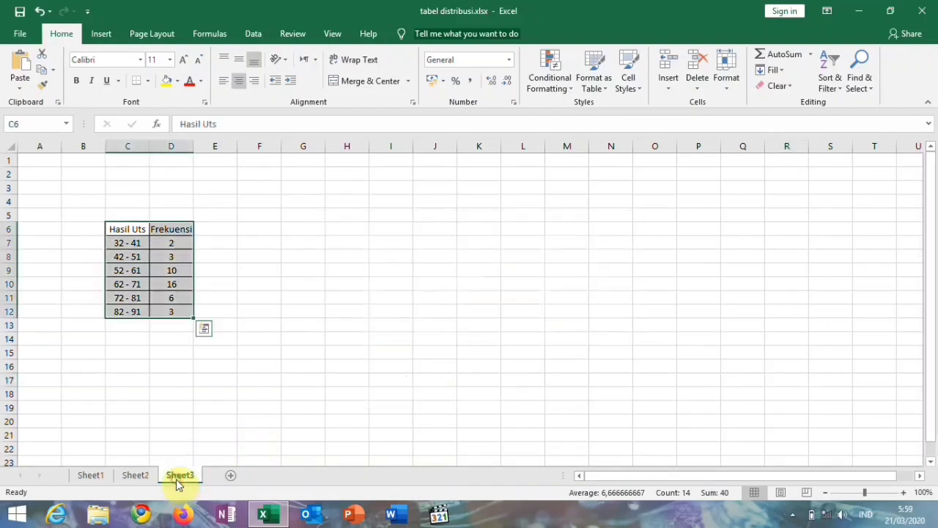
left_click(161, 436)
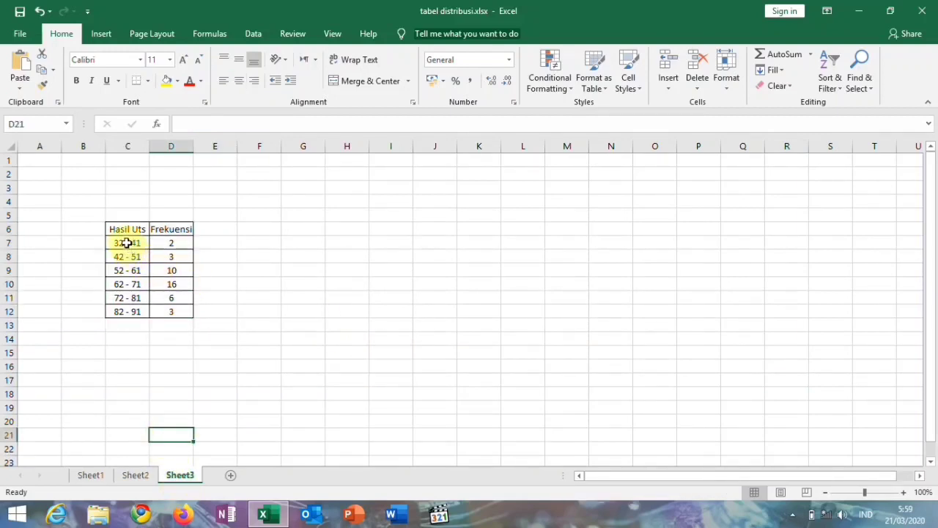
left_click_drag(127, 243, 165, 311)
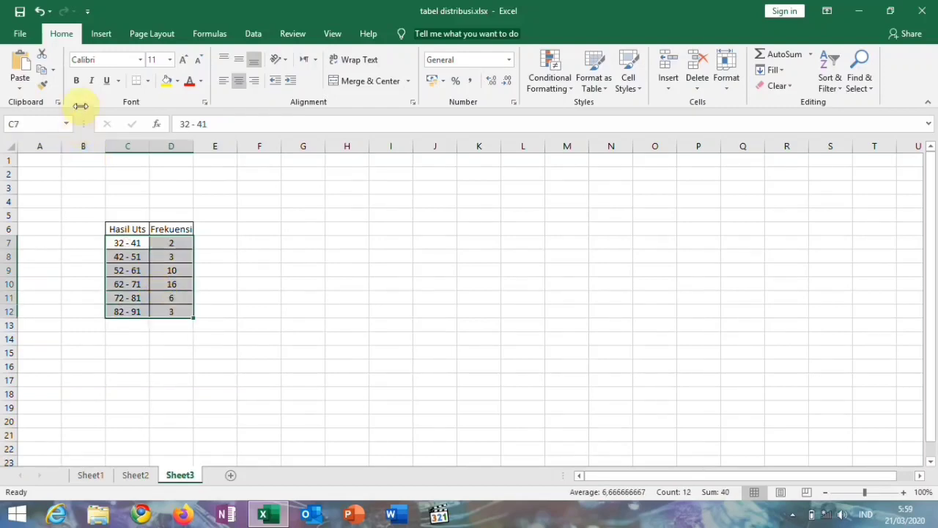
left_click(101, 37)
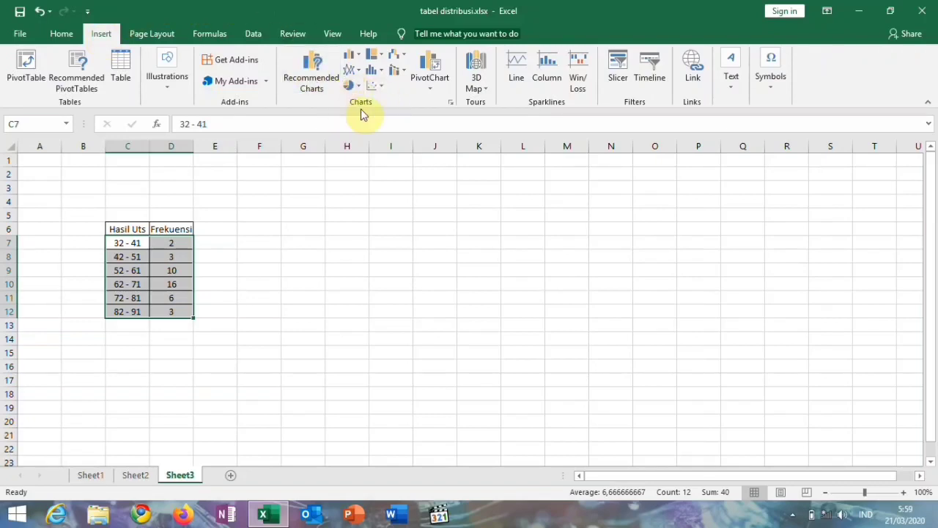
left_click(352, 70)
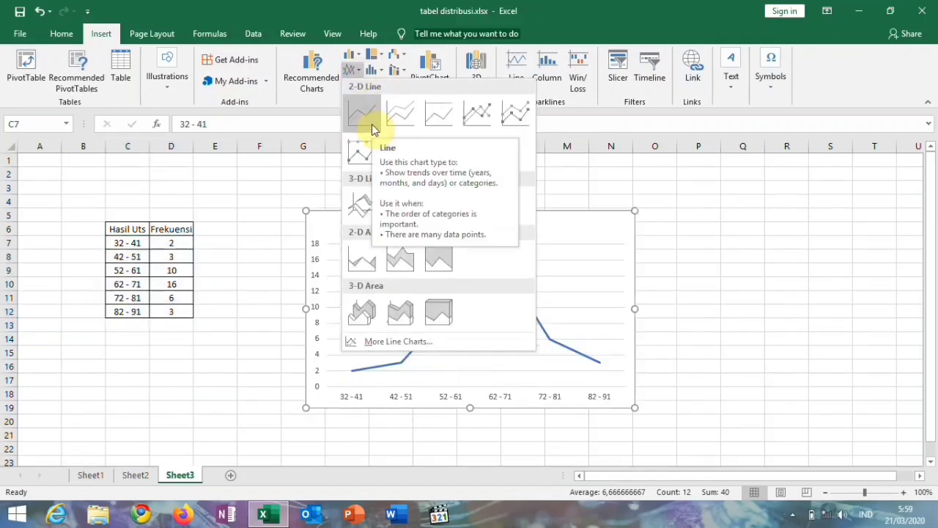
left_click(372, 124)
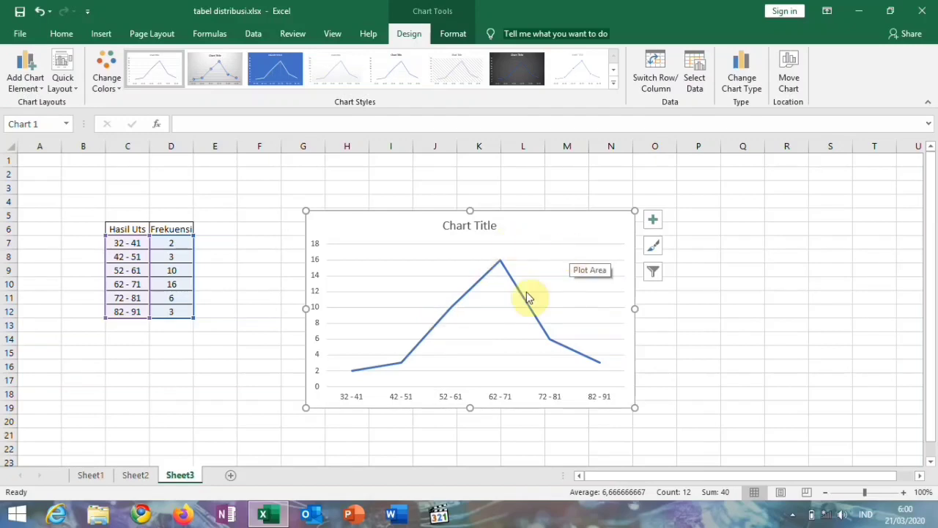
Replace the line chart's title with Grafik Poligon Hasil UTS Statistika Pendidikan Kelas X and make it bold.
left_click(456, 221)
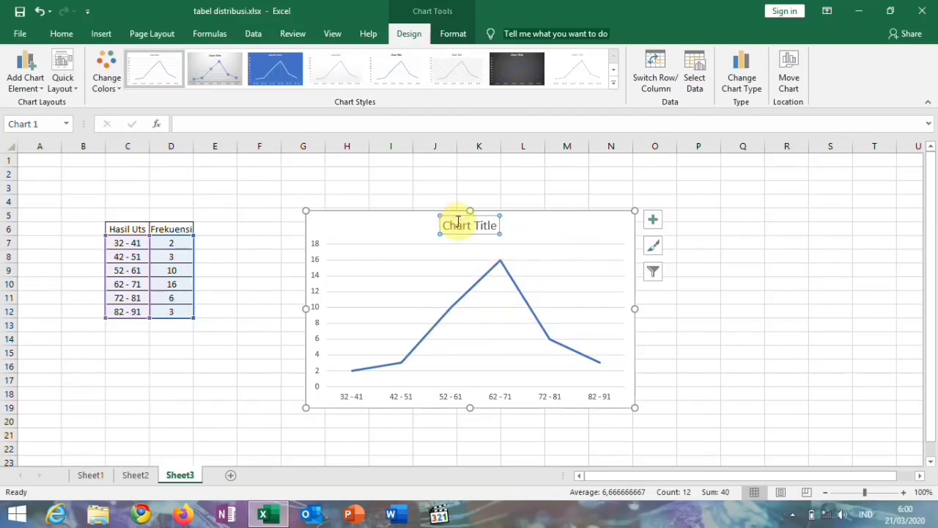
left_click(461, 228)
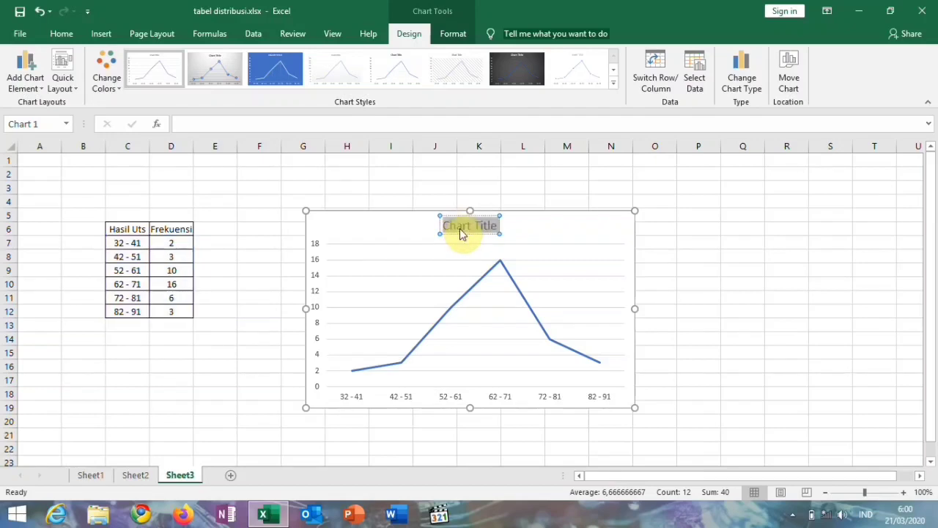
type("Grafik P")
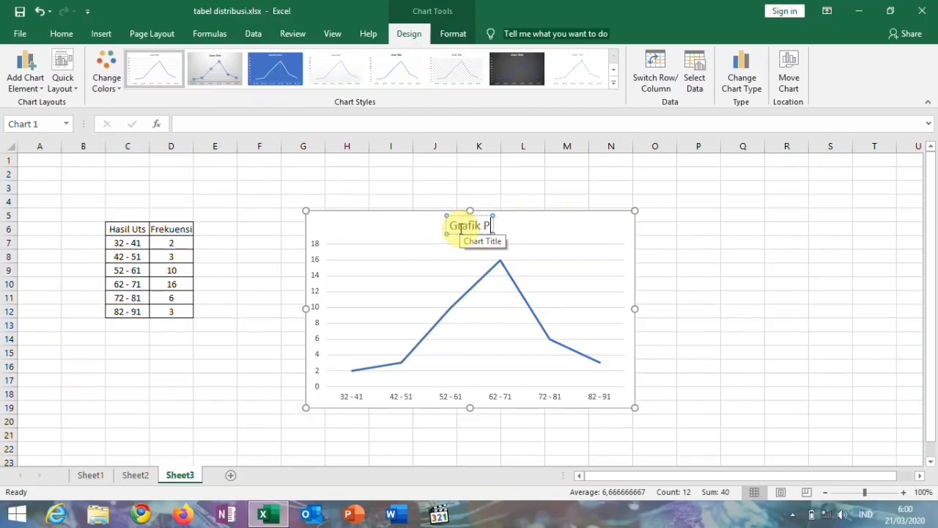
type("oligo")
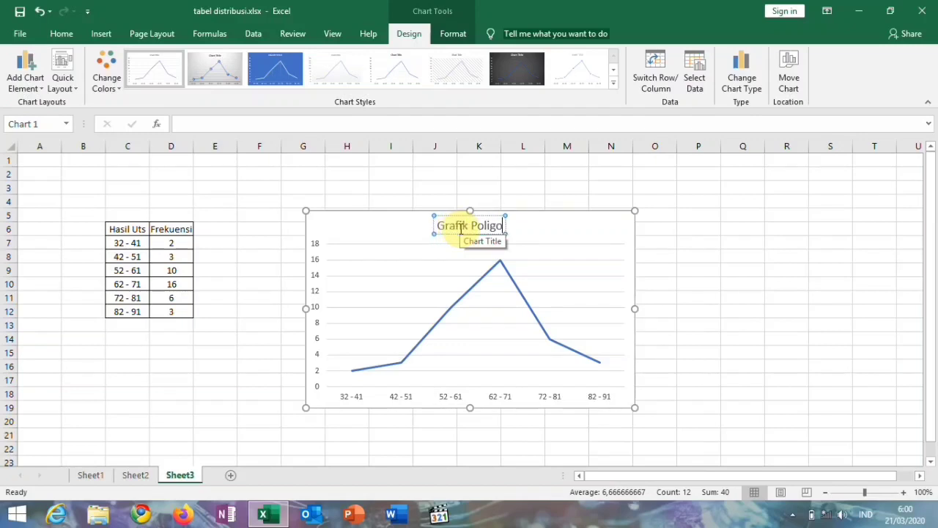
type("n Has")
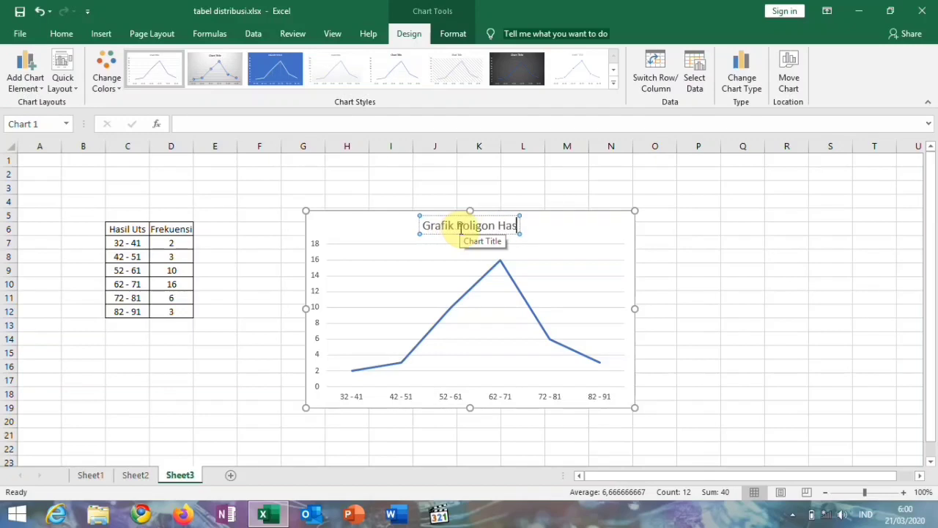
type("il UTS")
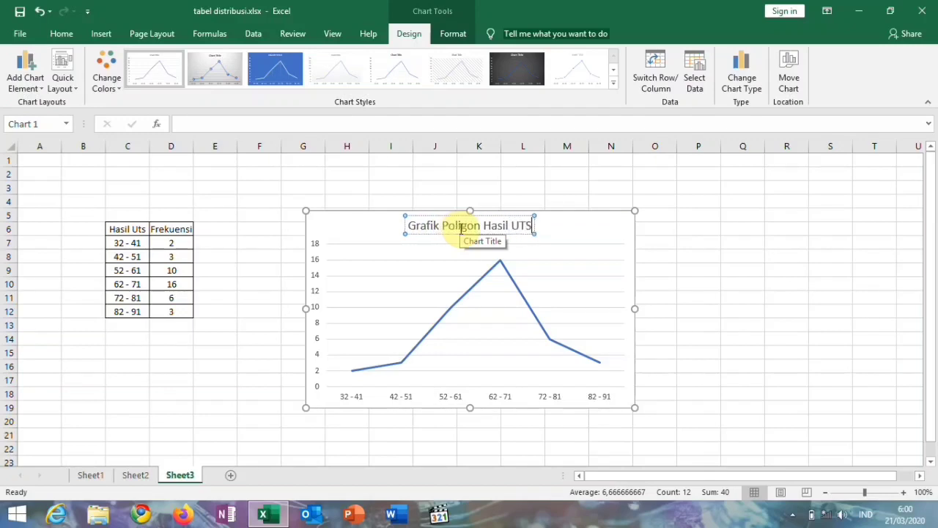
type(" P")
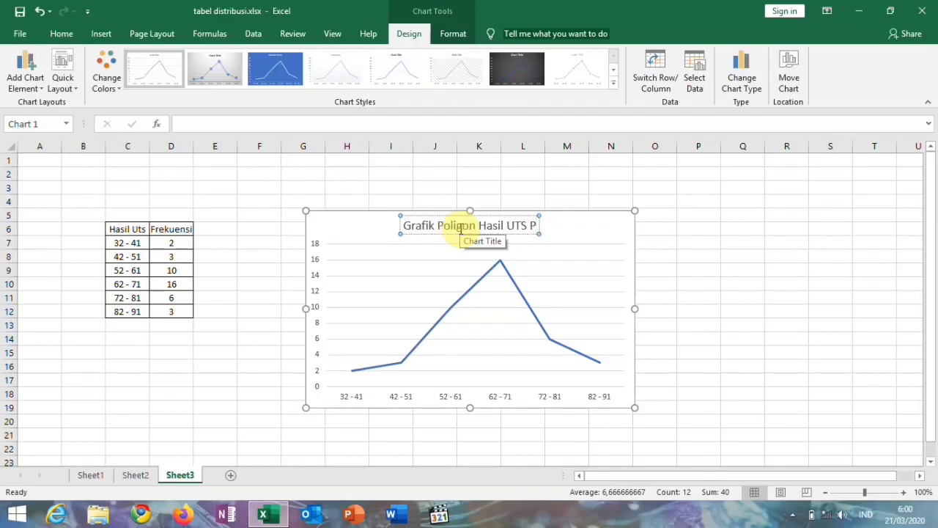
key("BackSpace")
type("Statis")
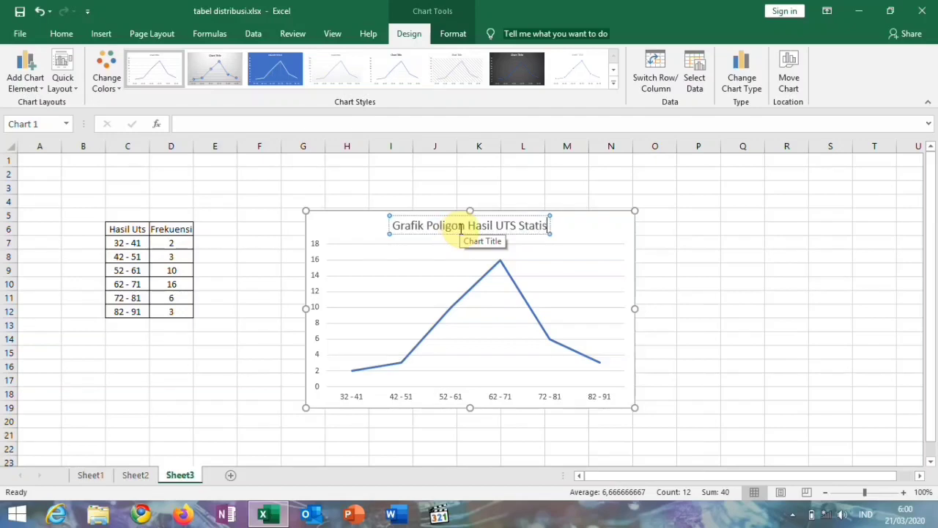
type("tika Pen")
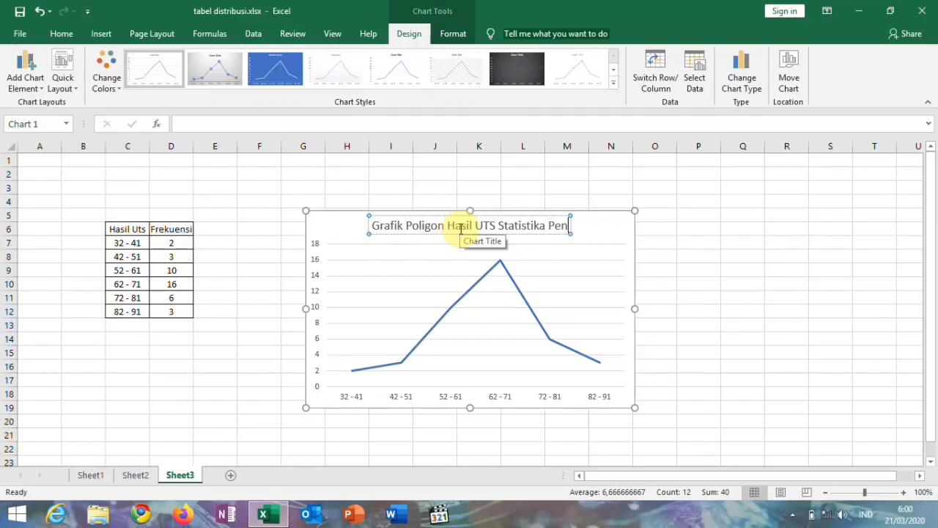
type("didikan K")
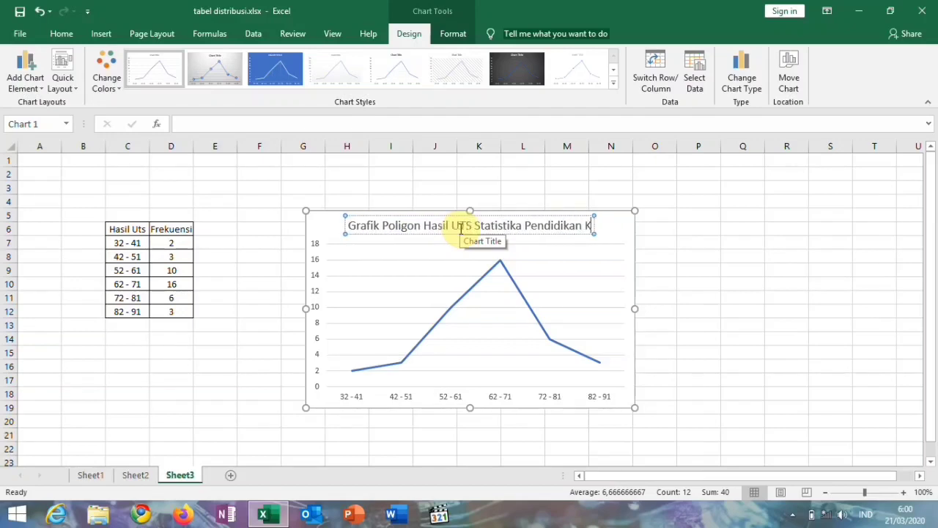
type("elas X")
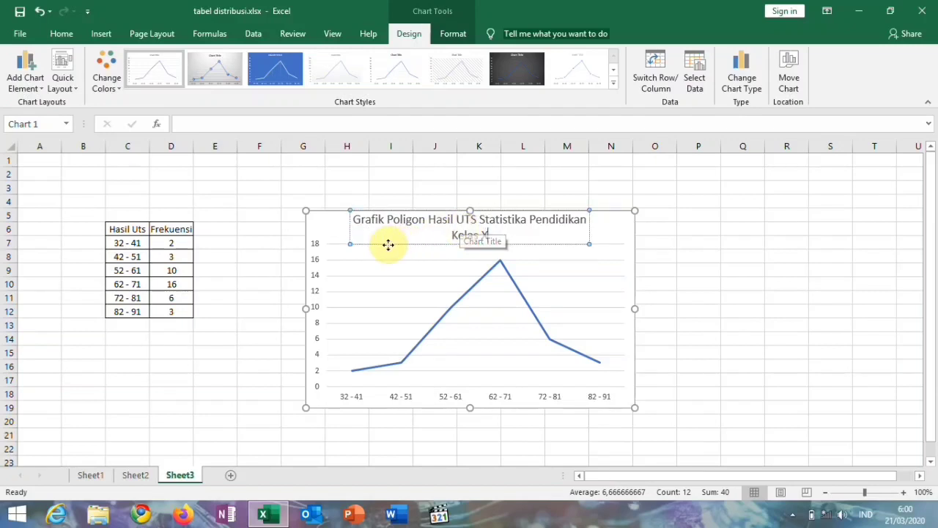
left_click(349, 244)
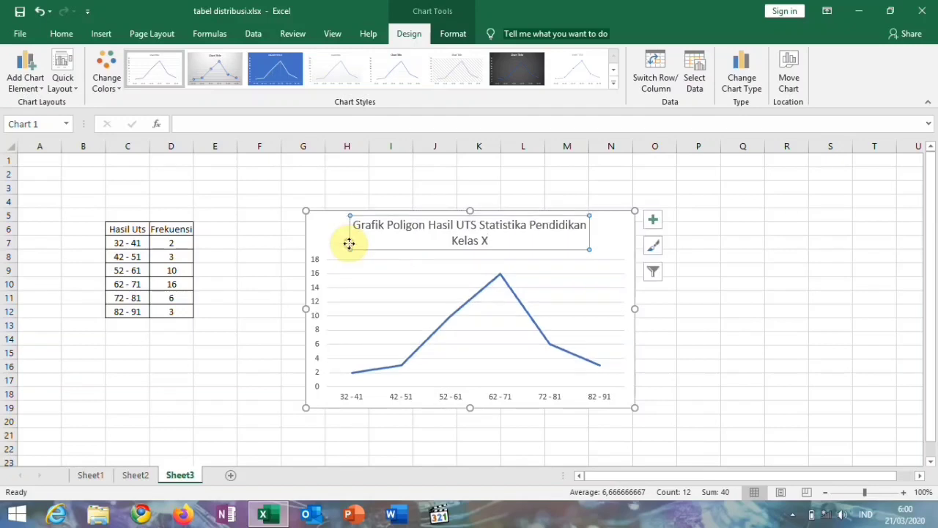
key("ctrl+b")
left_click(360, 303)
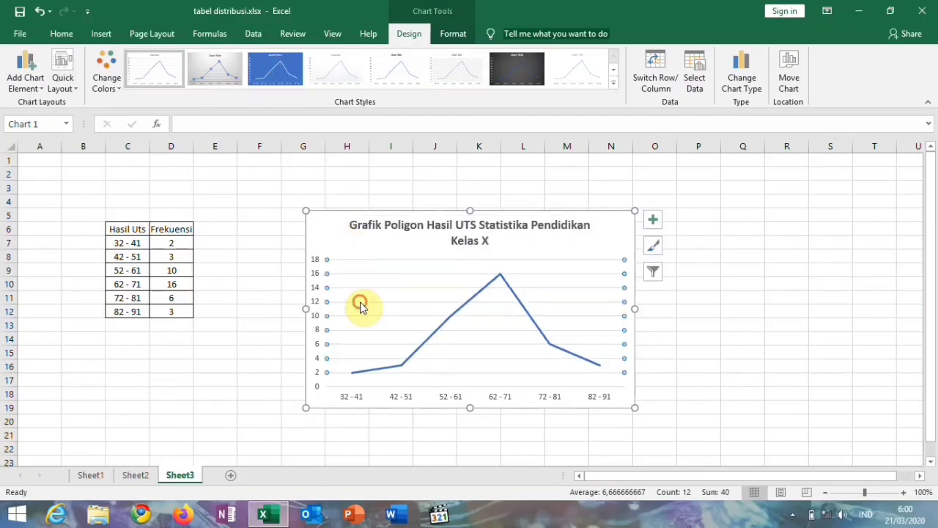
left_click(430, 434)
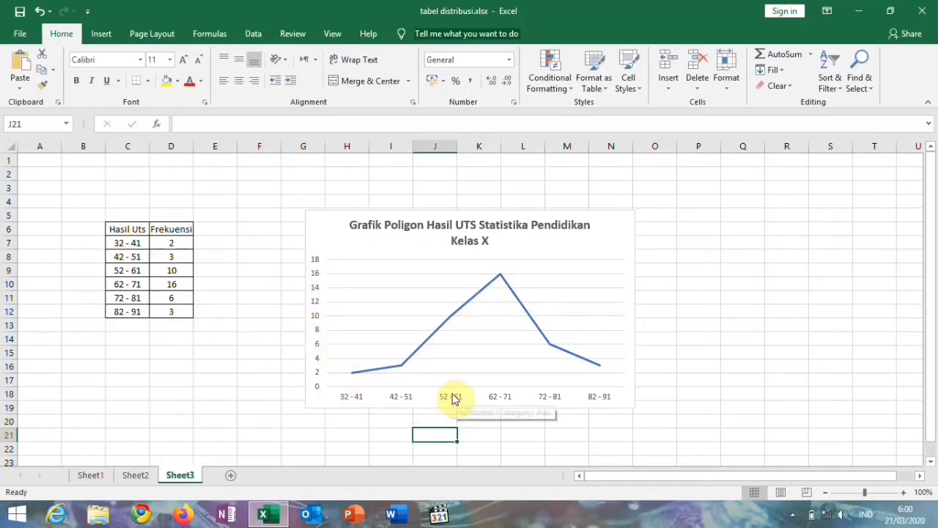
Apply the quick layout with titles on both axes and a side legend to the line chart, and delete the legend.
left_click(324, 234)
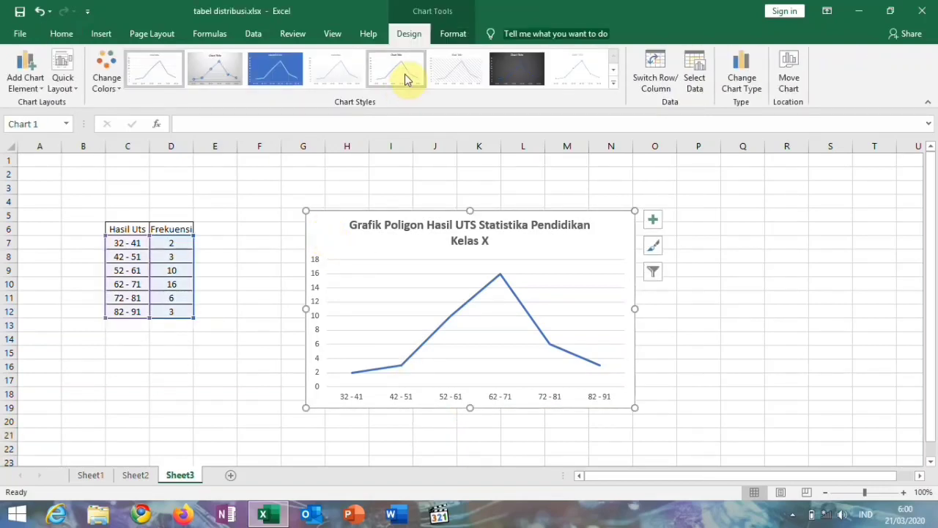
left_click(67, 91)
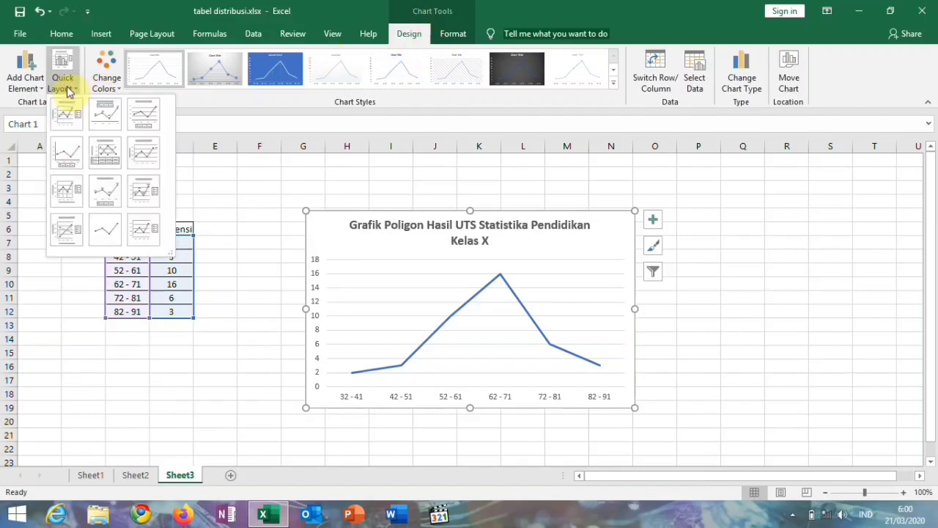
left_click(65, 226)
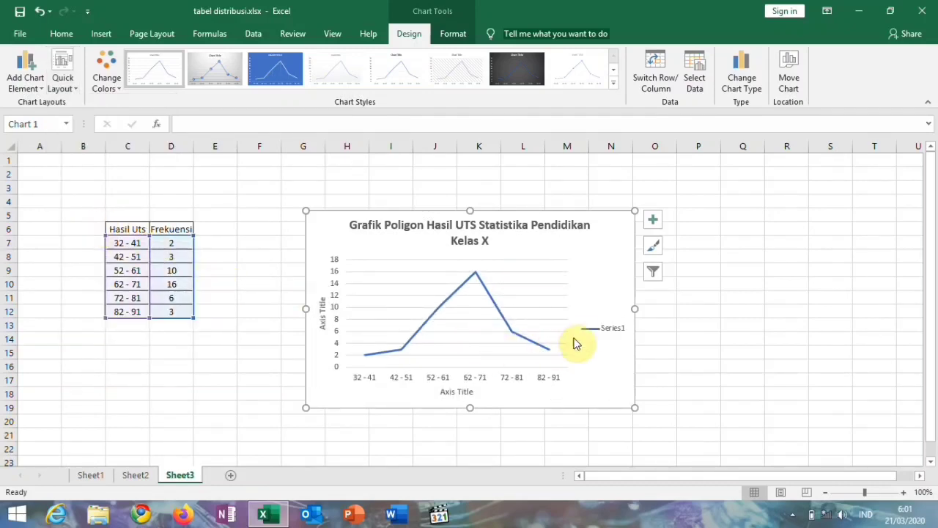
left_click(599, 330)
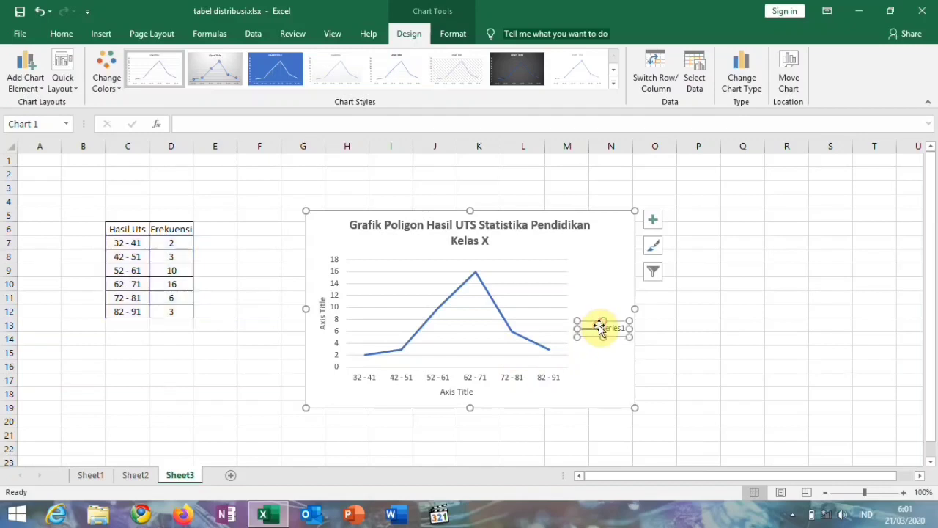
key("Delete")
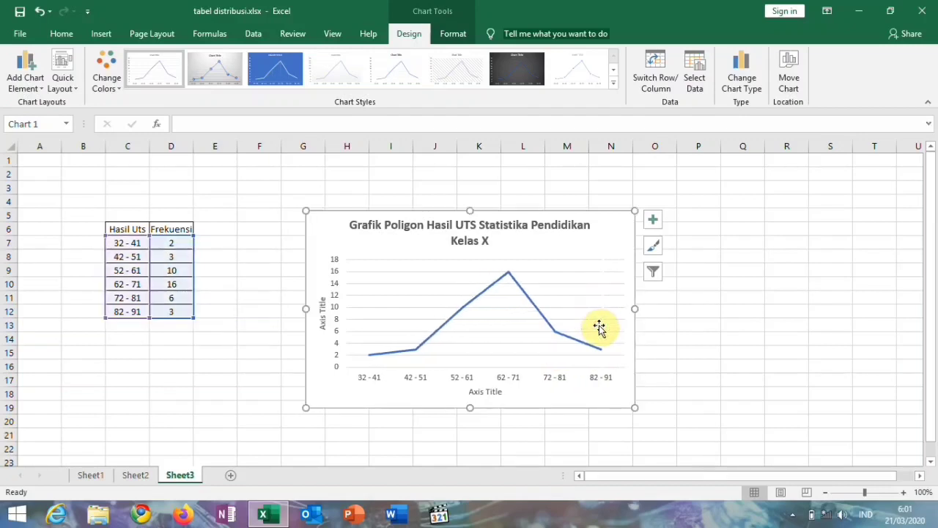
Set the line chart's vertical axis title to Frekuensi.
left_click(321, 313)
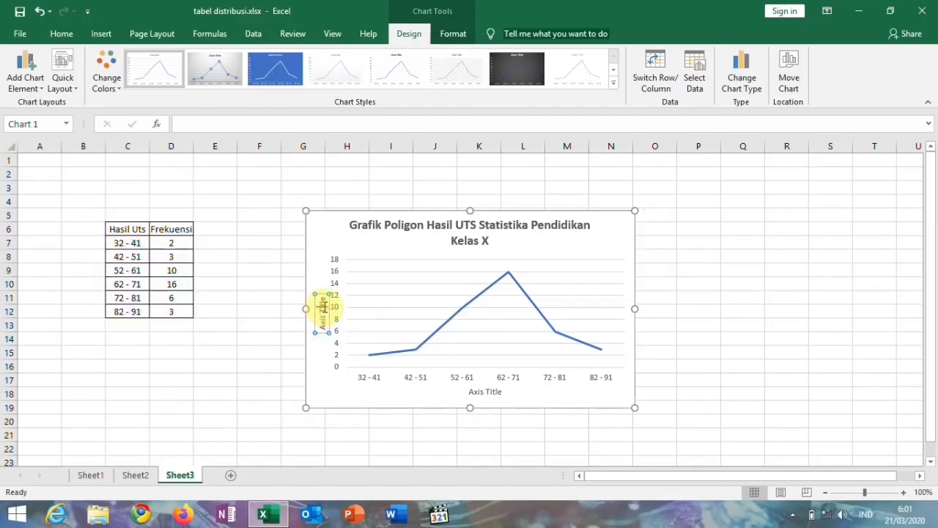
triple_click(323, 307)
type("Freku")
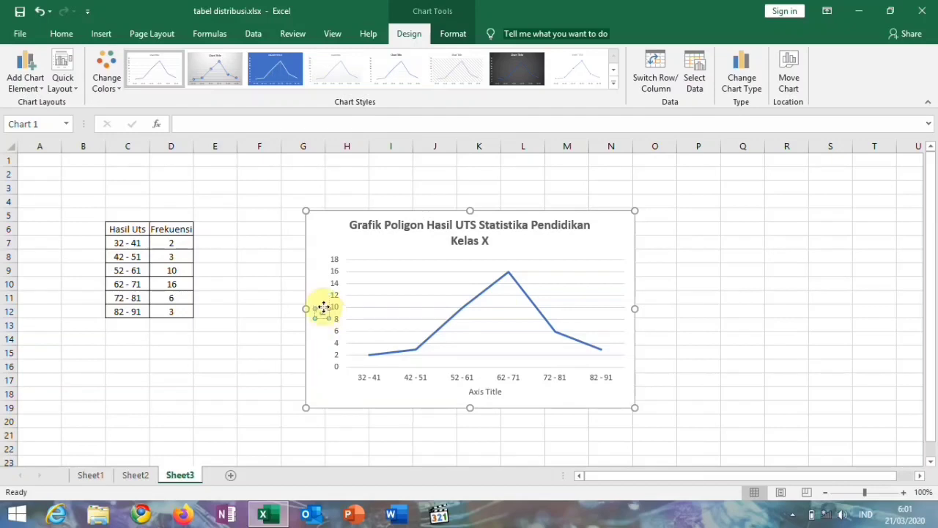
type("ensi")
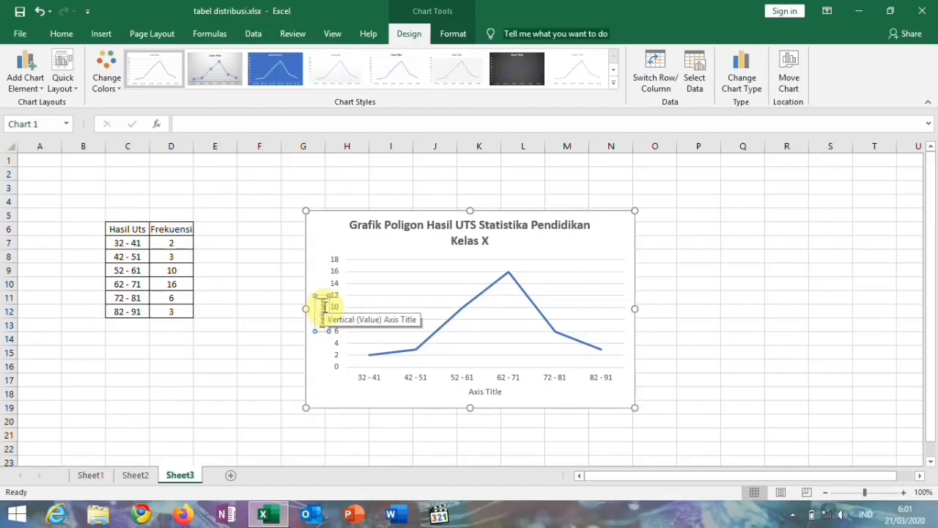
Make the line chart's vertical axis title bold and set its font size to 12.
left_click(316, 341)
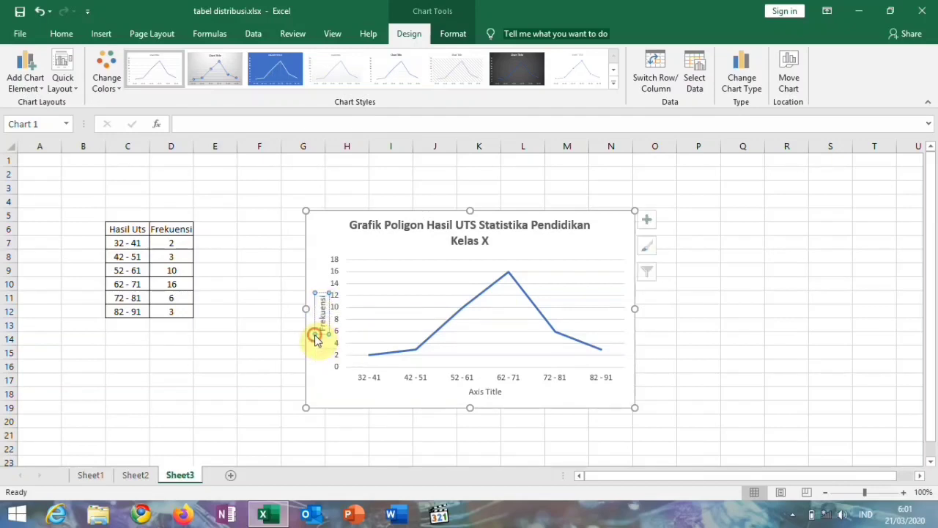
left_click(62, 33)
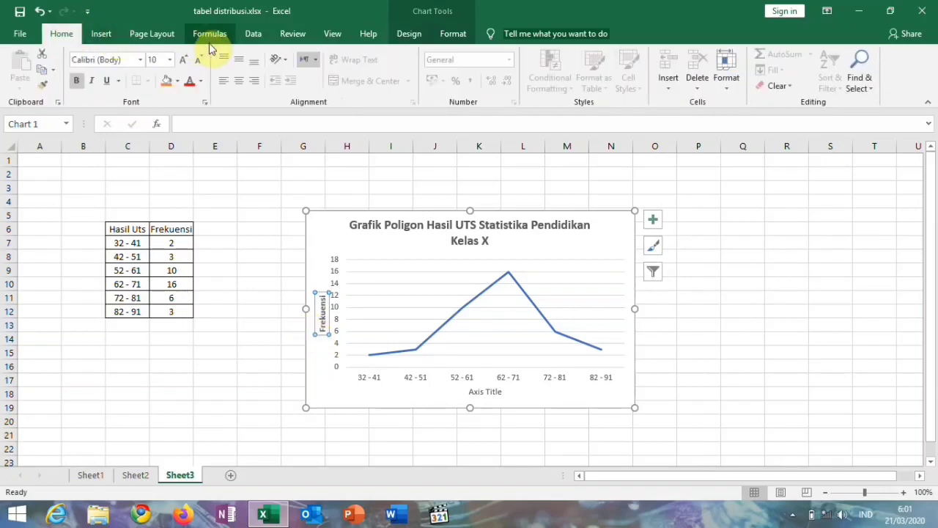
left_click(170, 60)
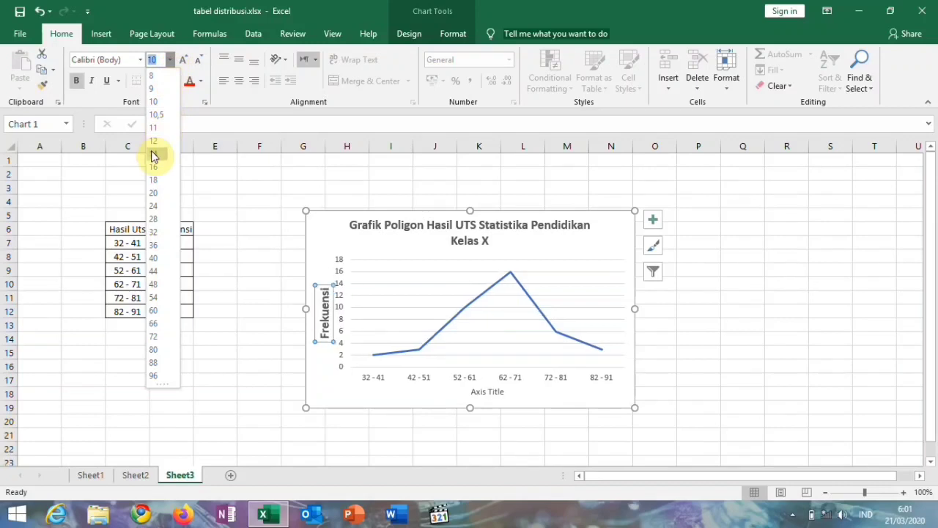
left_click(154, 140)
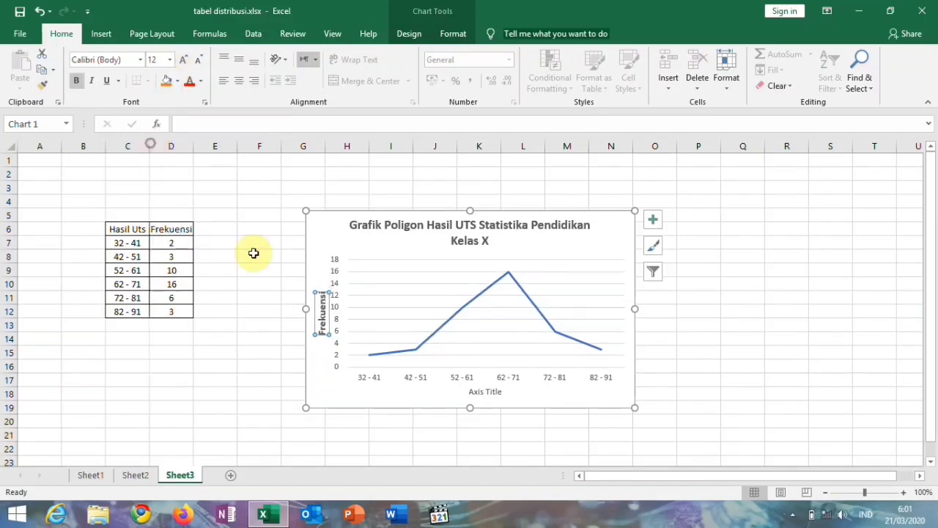
Set the line chart's horizontal axis title to Hasil Uts and format it bold at font size 12.
left_click(485, 392)
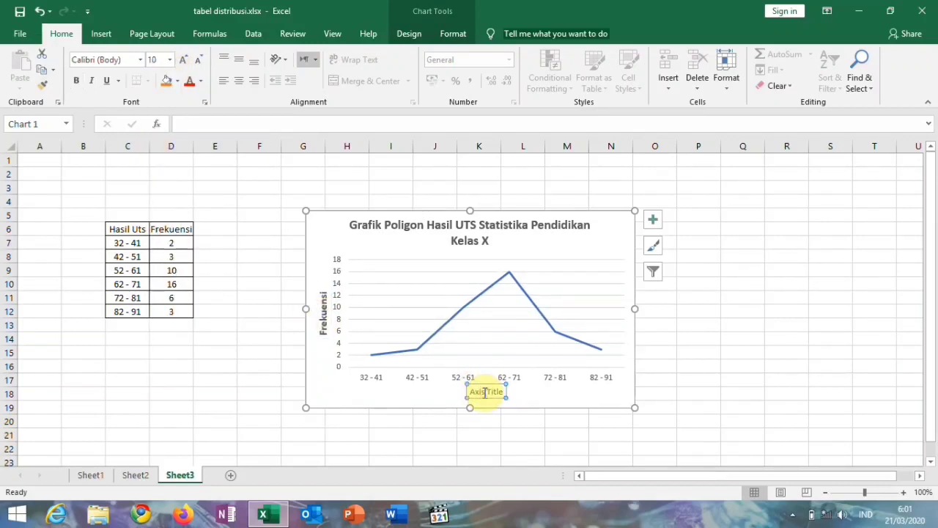
left_click(486, 392)
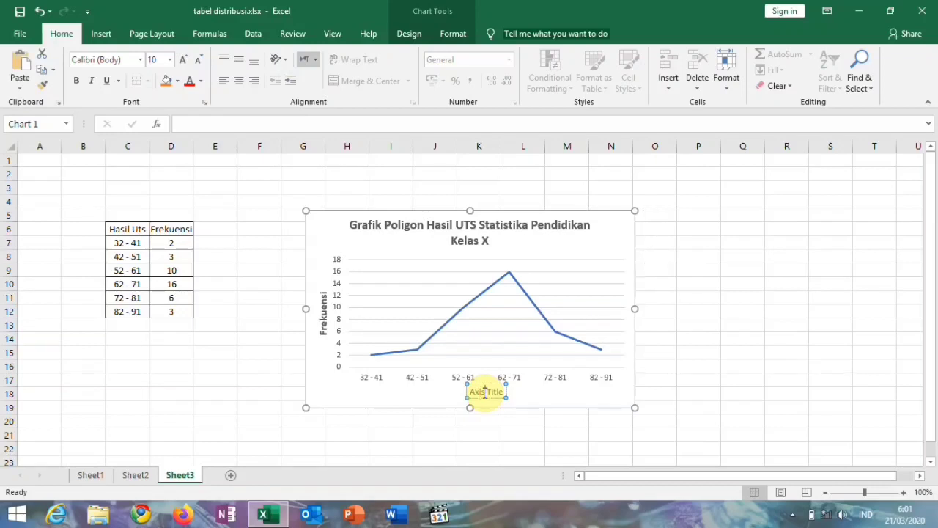
triple_click(485, 392)
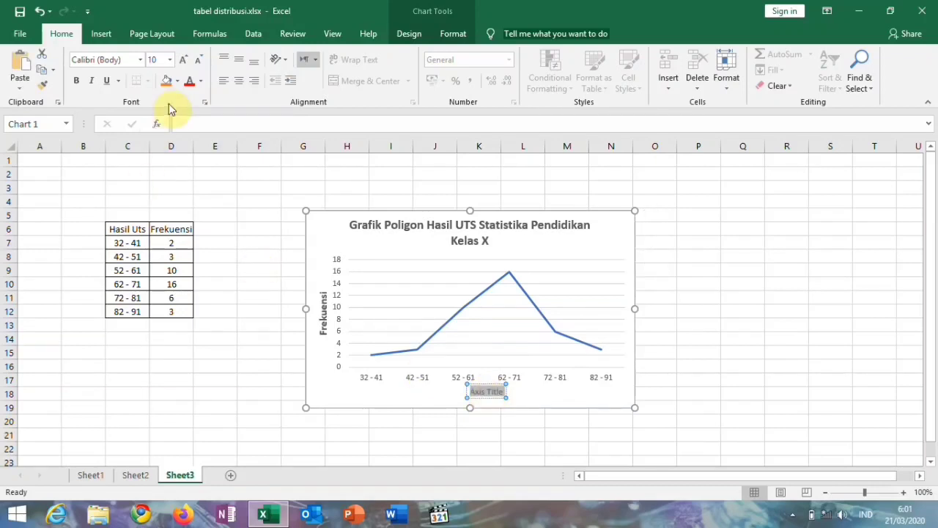
type("Ha")
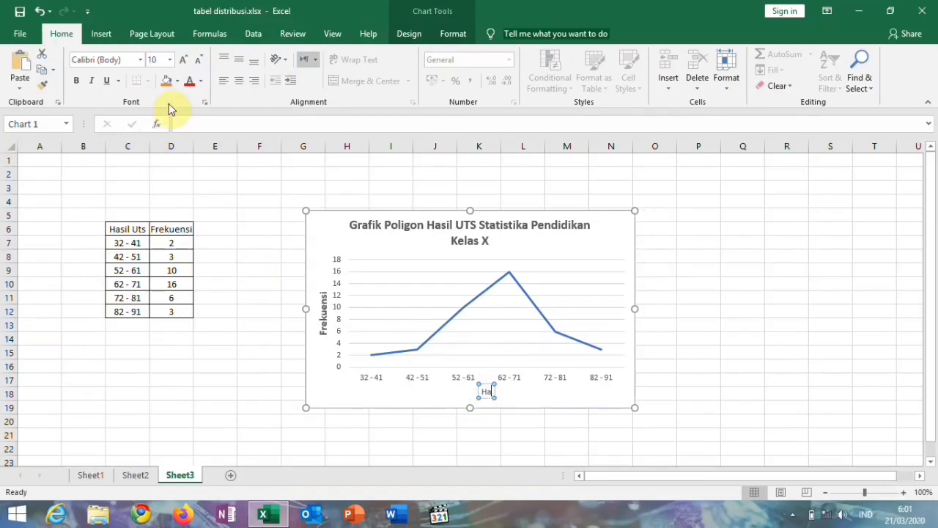
type("sil Uts")
left_click(467, 398)
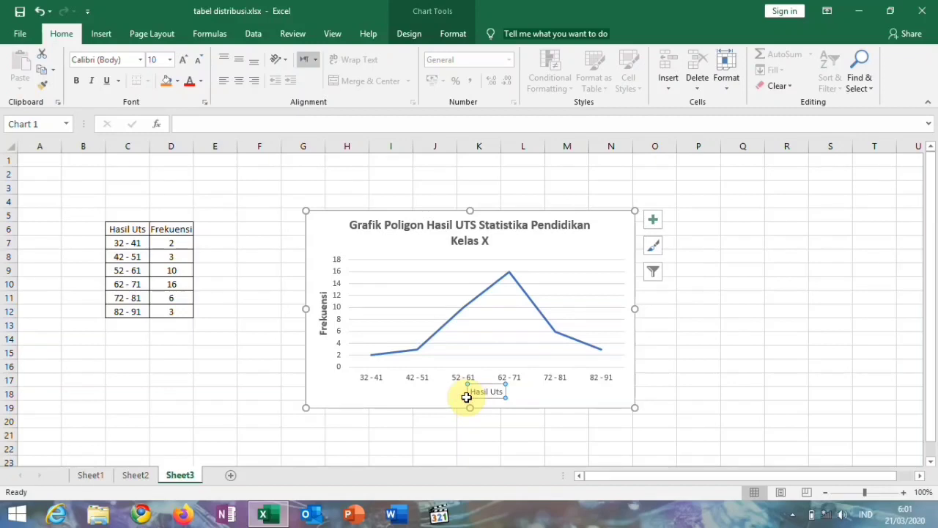
left_click(169, 66)
left_click(152, 141)
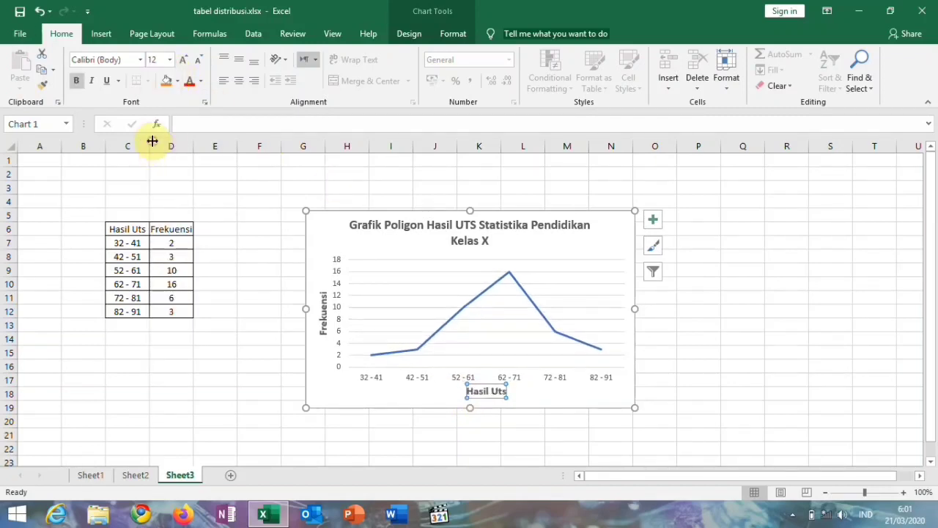
Recolour the polygon's data series line with the golden orange standard colour and close the formatting options.
left_click(480, 296)
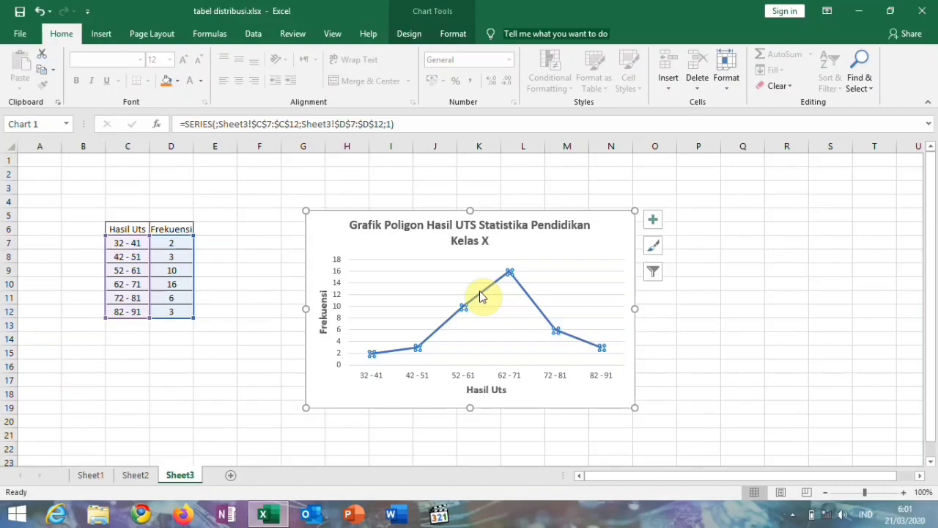
right_click(480, 296)
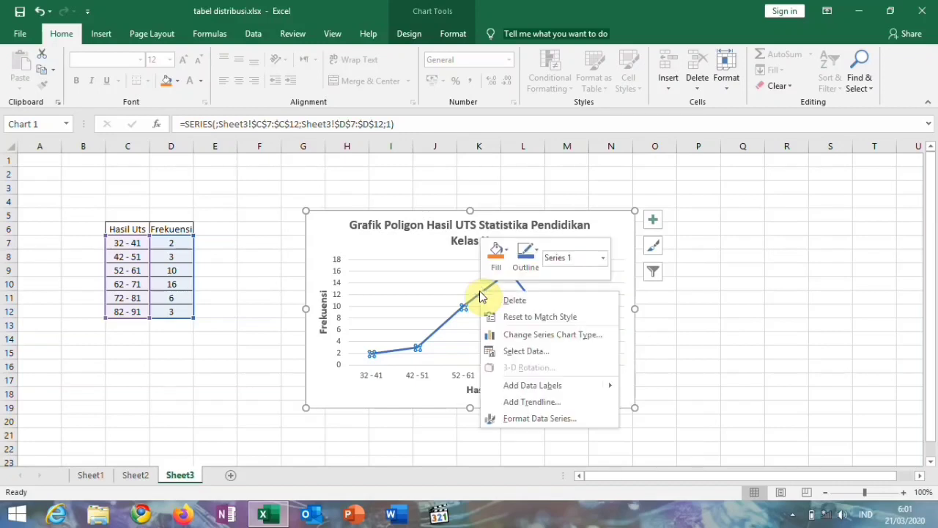
left_click(527, 419)
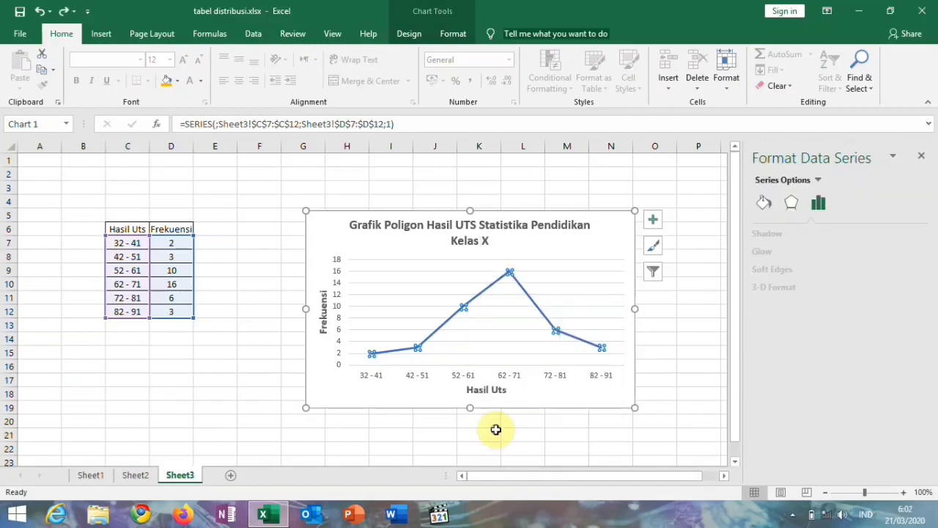
left_click(762, 212)
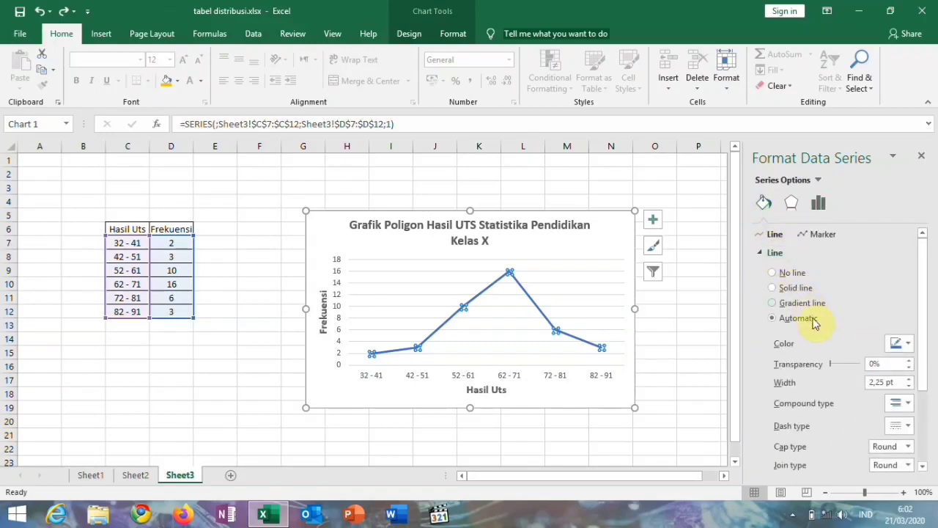
left_click(907, 344)
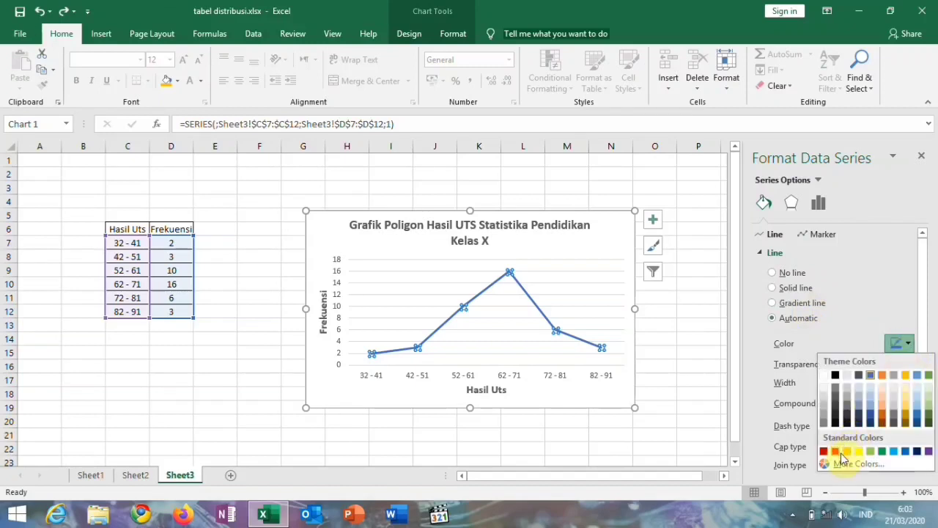
left_click(842, 453)
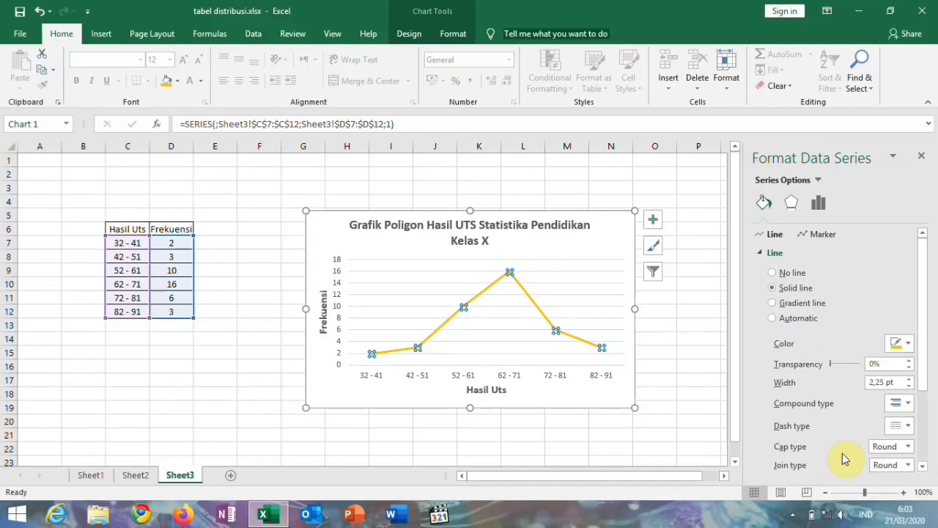
left_click(661, 431)
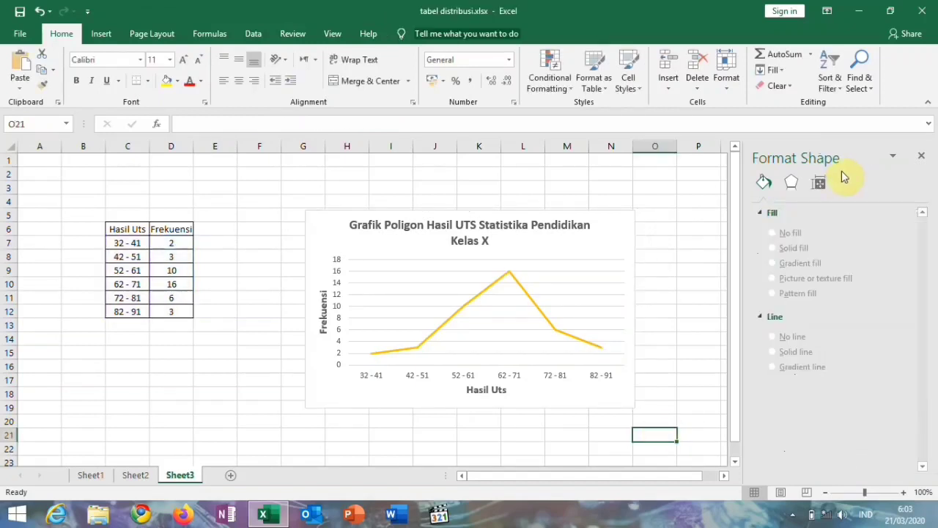
left_click(922, 155)
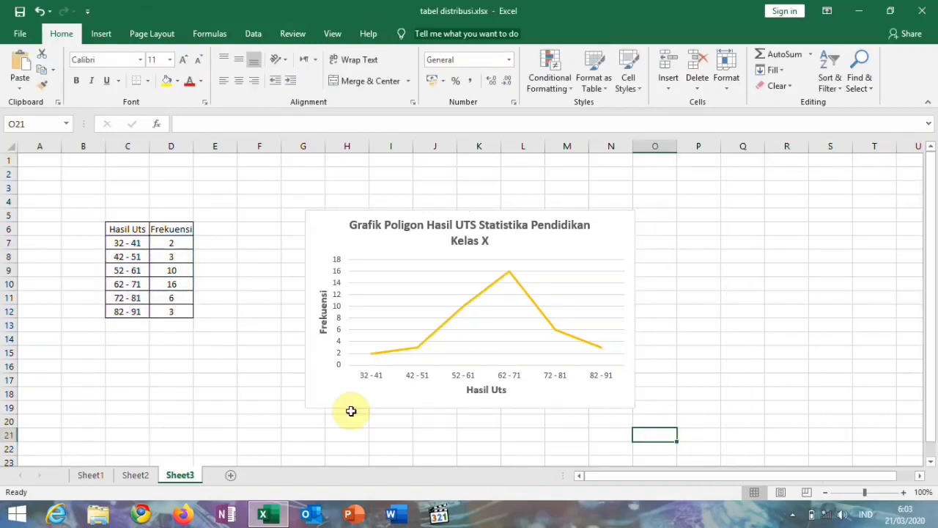